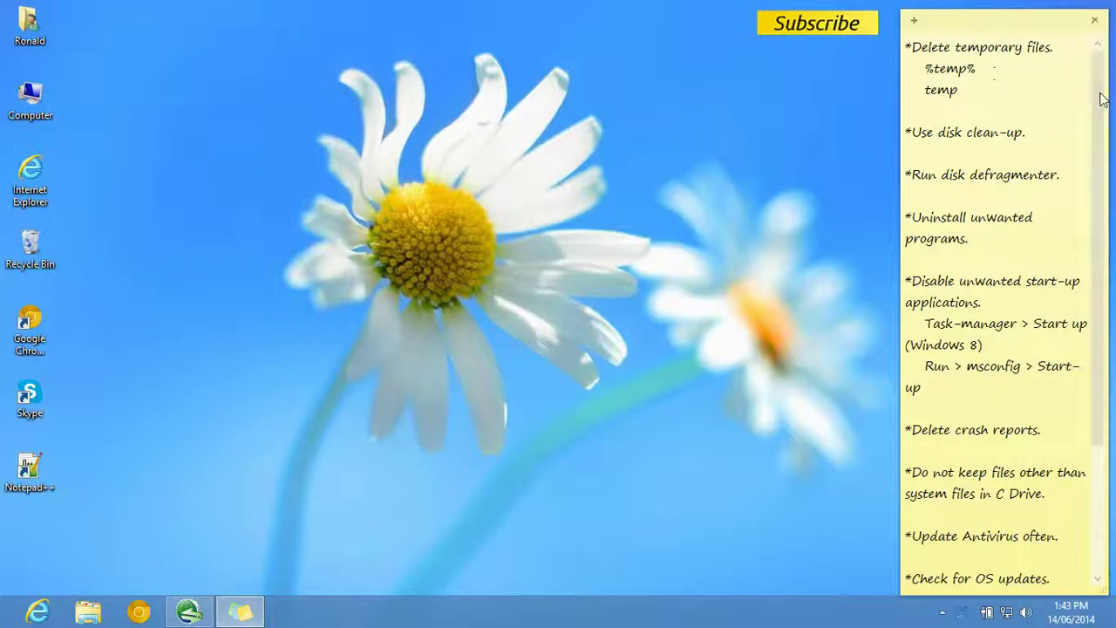
- Review the cleanup checklist in the sticky note and copy the %temp% entry under the temporary files item
{"action": "scroll", "coordinate": [1097, 96], "scroll_direction": "down", "scroll_amount": 4}
{"action": "left_click_drag", "start_coordinate": [1093, 208], "coordinate": [1090, 91]}
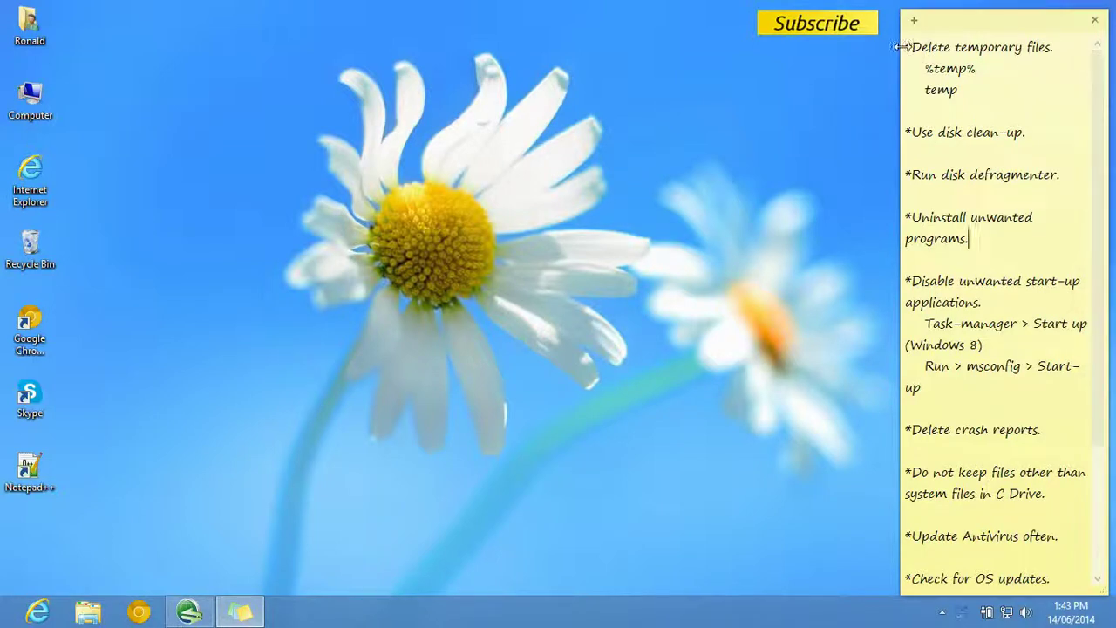
{"action": "left_click_drag", "start_coordinate": [907, 47], "coordinate": [971, 89]}
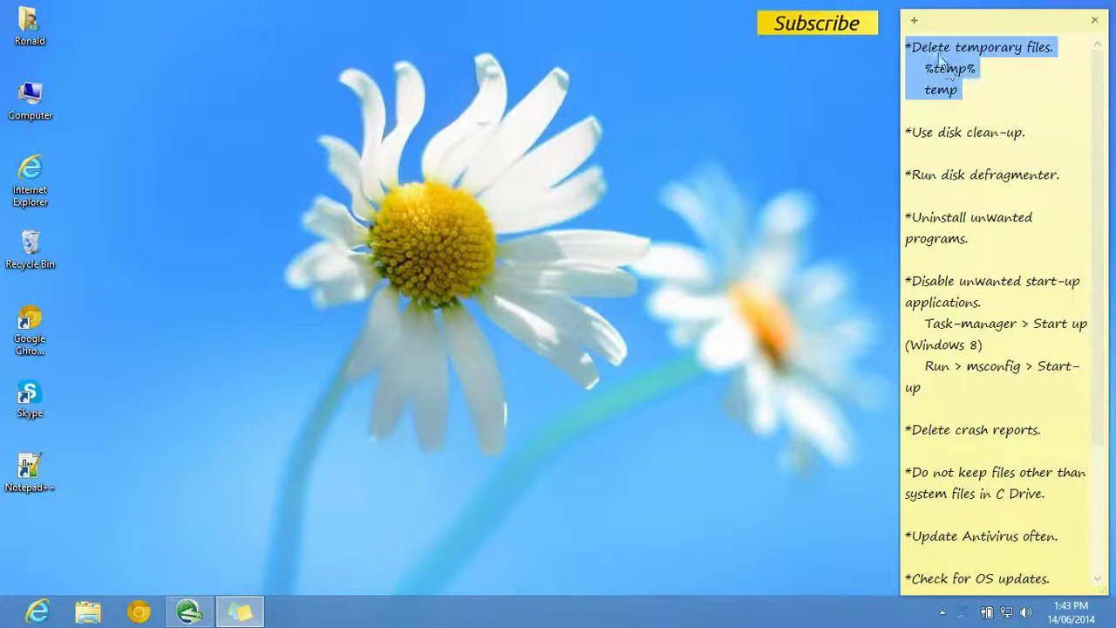
{"action": "left_click", "coordinate": [984, 69]}
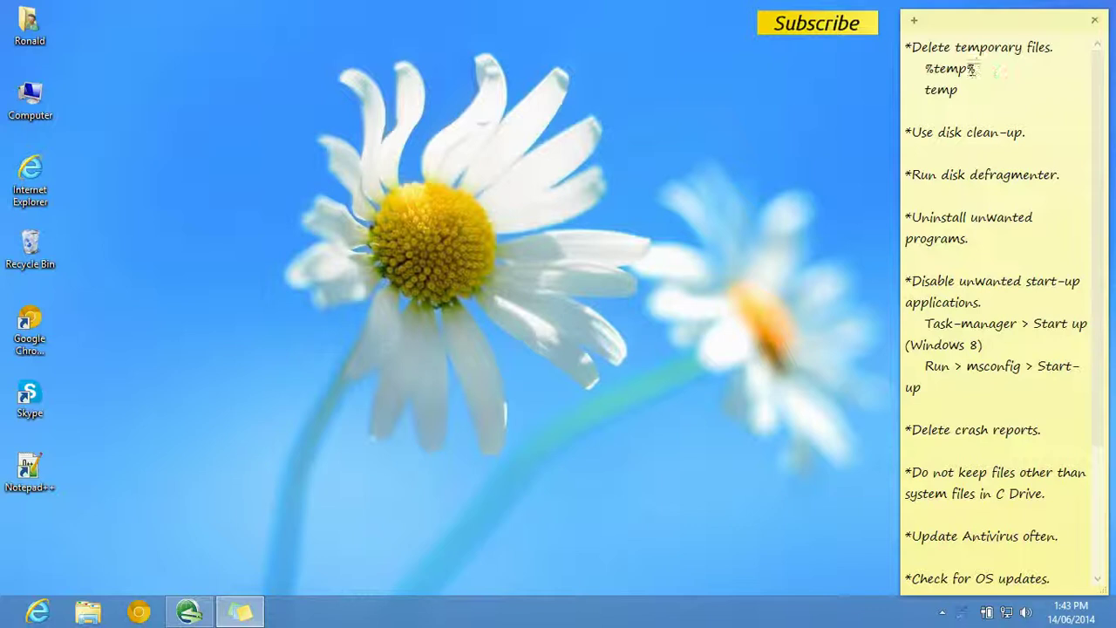
{"action": "left_click_drag", "start_coordinate": [977, 69], "coordinate": [925, 91]}
{"action": "left_click_drag", "start_coordinate": [984, 72], "coordinate": [920, 73]}
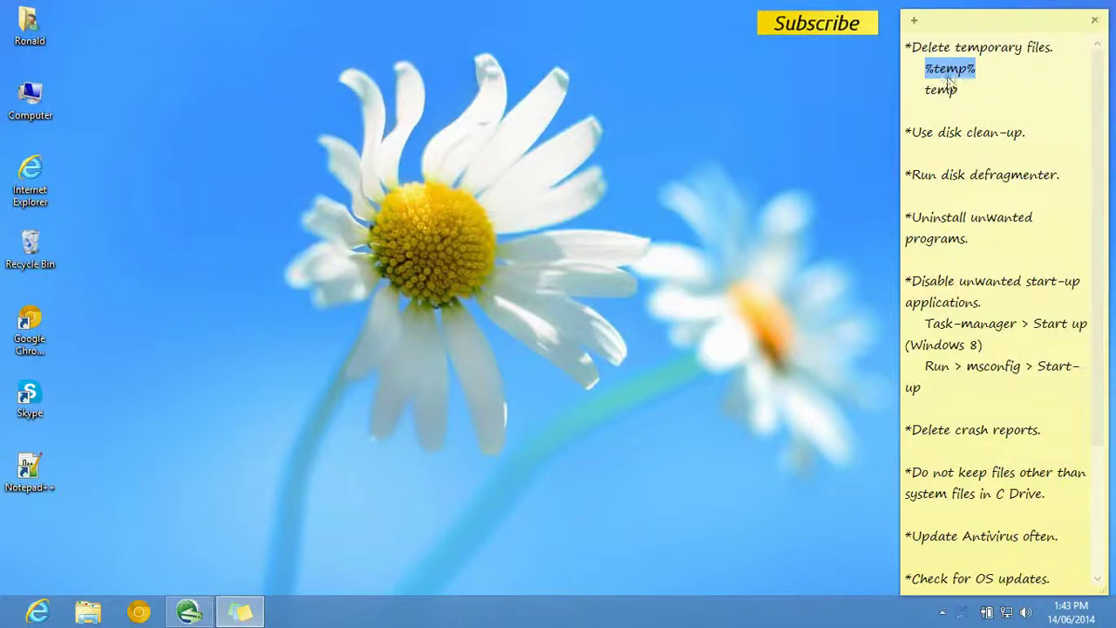
{"action": "right_click", "coordinate": [940, 73]}
{"action": "left_click", "coordinate": [954, 104]}
- Open the user account's Temp folder by running the %temp% command
{"action": "right_click", "coordinate": [7, 619]}
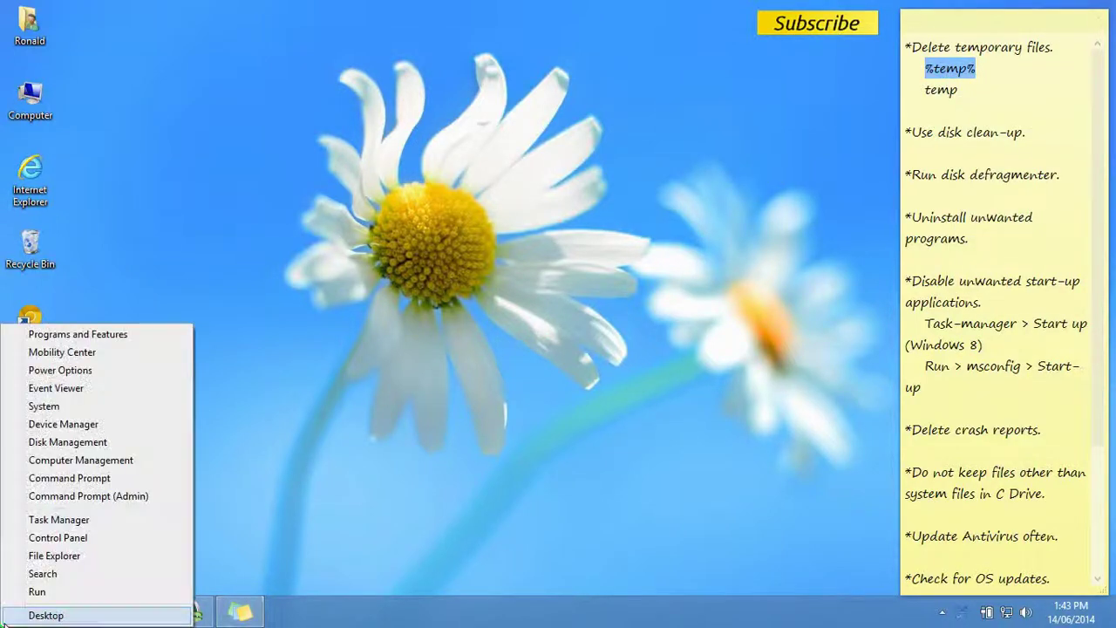
{"action": "left_click", "coordinate": [34, 591]}
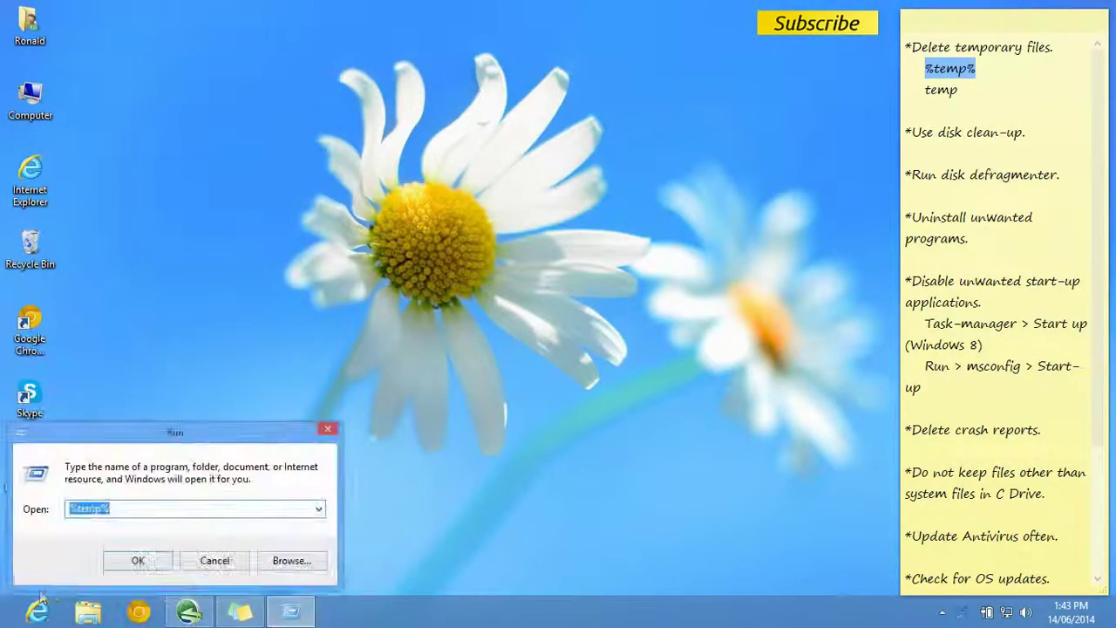
{"action": "left_click", "coordinate": [114, 507]}
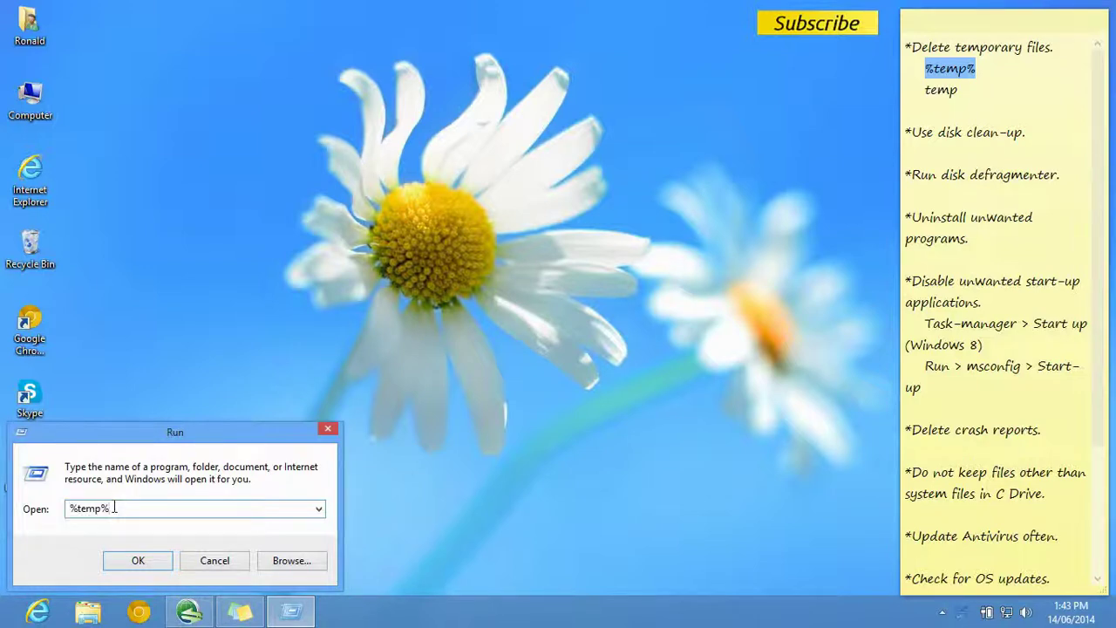
{"action": "left_click_drag", "start_coordinate": [118, 508], "coordinate": [63, 512]}
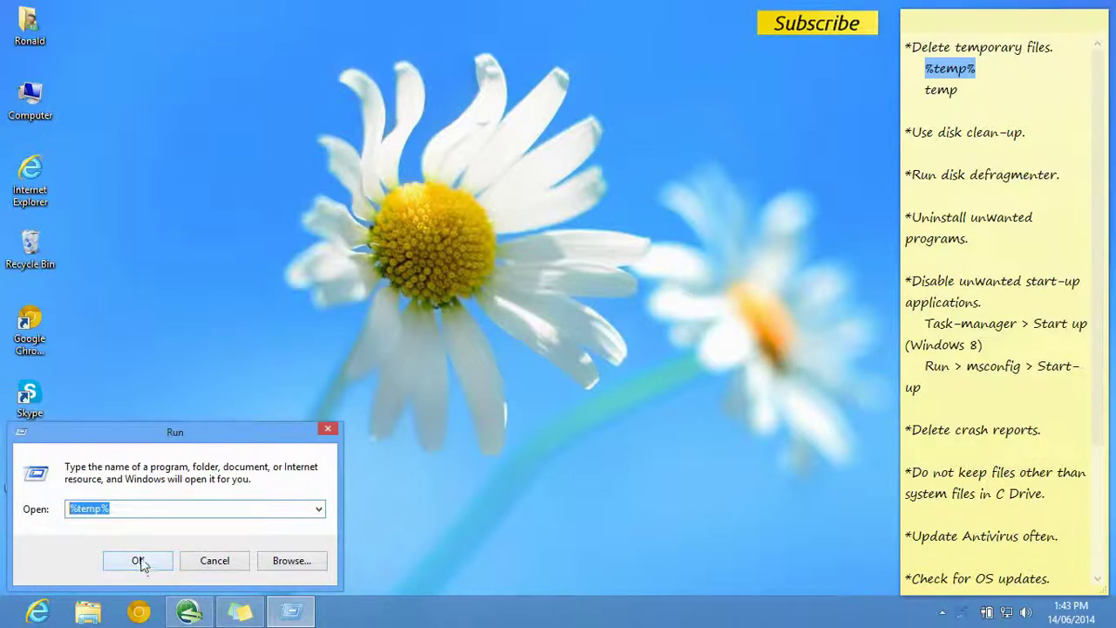
{"action": "left_click", "coordinate": [139, 561]}
- Select everything in the Temp folder and check the combined size in its properties
{"action": "left_click_drag", "start_coordinate": [208, 481], "coordinate": [211, 105]}
{"action": "right_click", "coordinate": [212, 103]}
{"action": "left_click", "coordinate": [256, 344]}
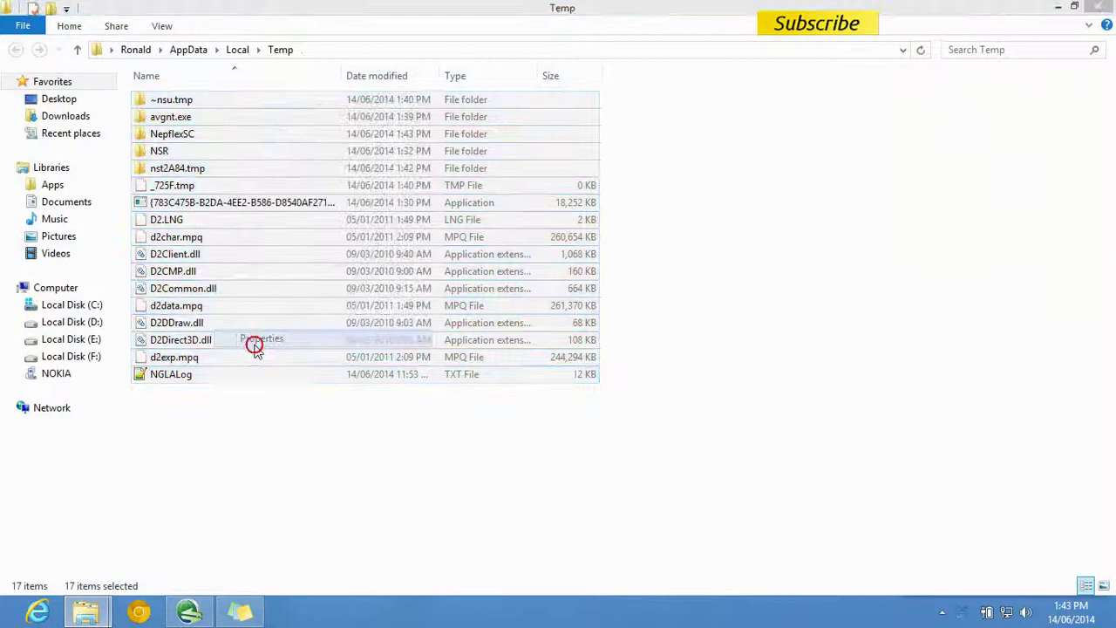
{"action": "left_click_drag", "start_coordinate": [299, 248], "coordinate": [321, 250]}
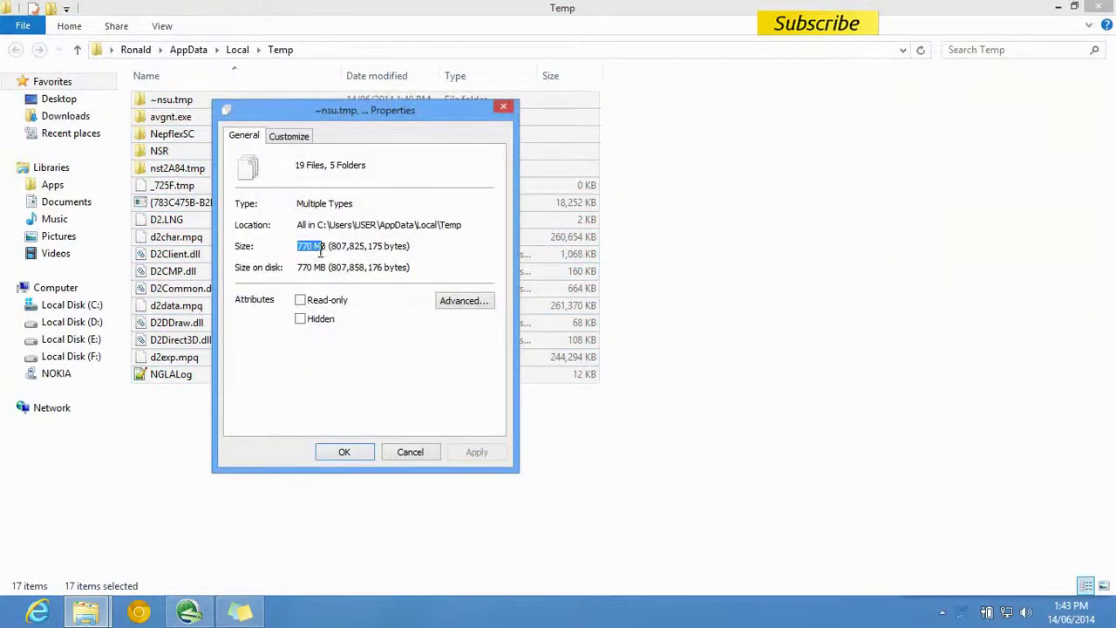
{"action": "left_click", "coordinate": [504, 107]}
- Delete all the selected items from the user's Temp folder, skipping the files and folders that are in use
{"action": "right_click", "coordinate": [229, 305]}
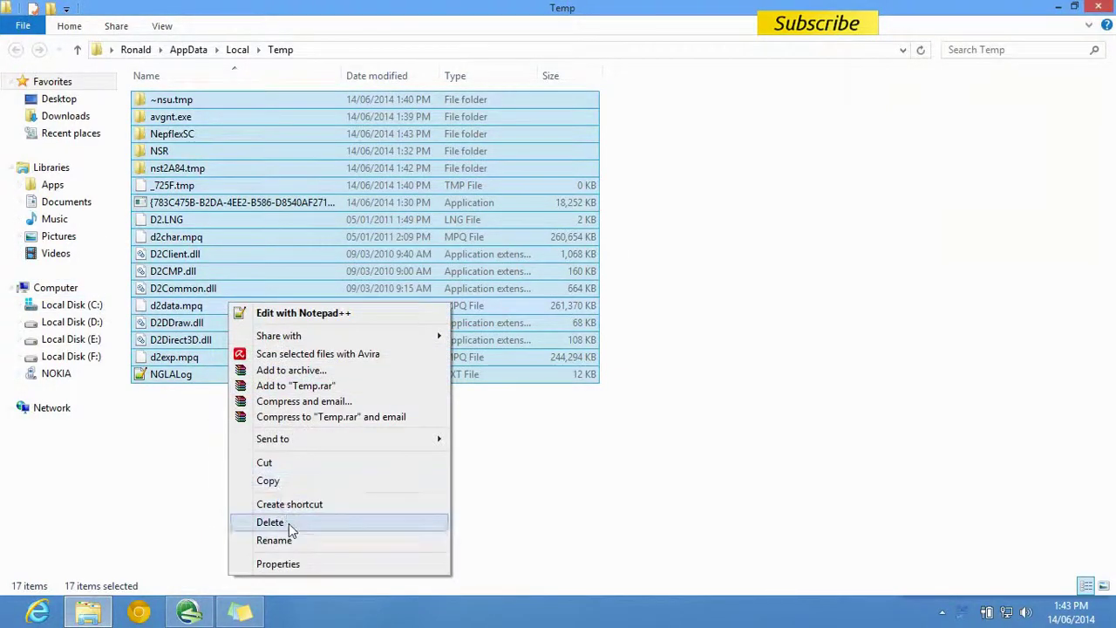
{"action": "left_click", "coordinate": [289, 523]}
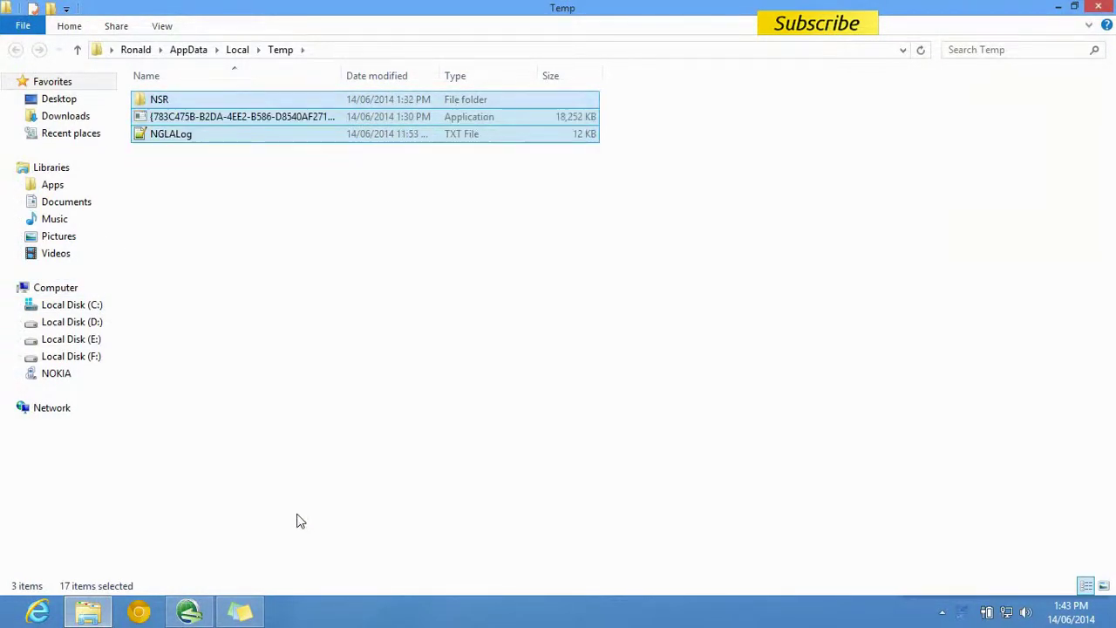
{"action": "left_click", "coordinate": [598, 257]}
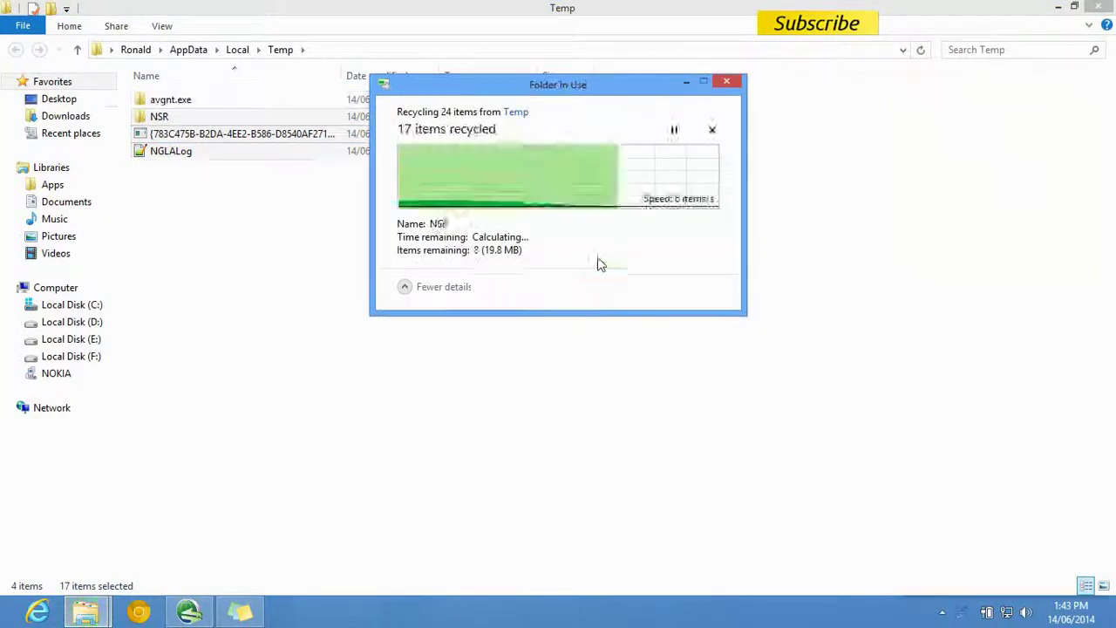
{"action": "left_click", "coordinate": [598, 262]}
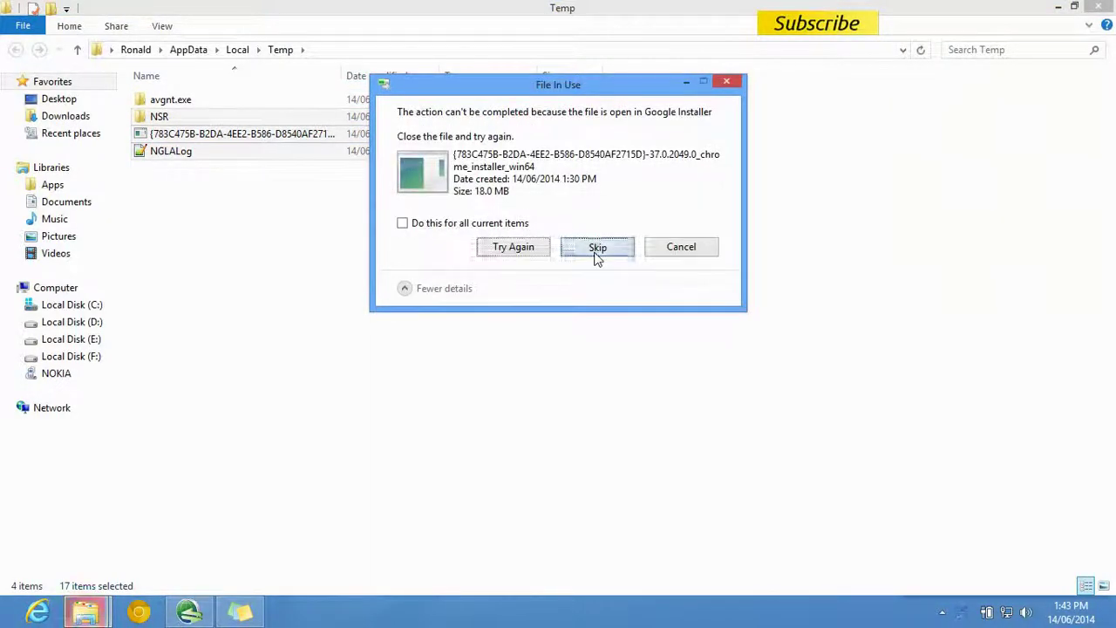
{"action": "left_click", "coordinate": [598, 256]}
{"action": "left_click", "coordinate": [550, 253]}
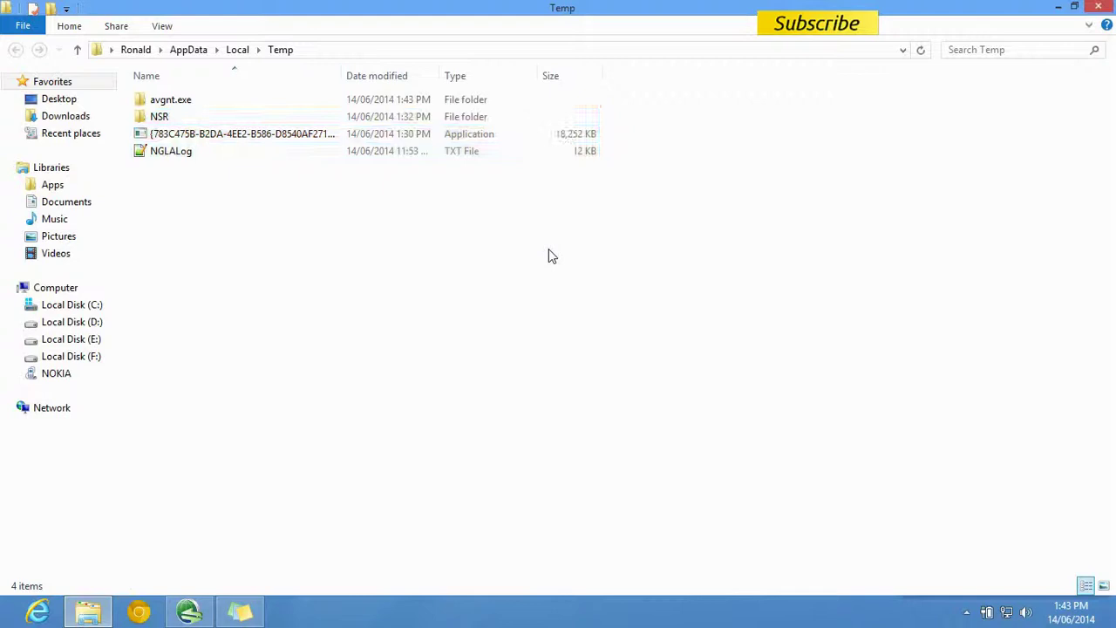
{"action": "left_click_drag", "start_coordinate": [346, 177], "coordinate": [340, 92]}
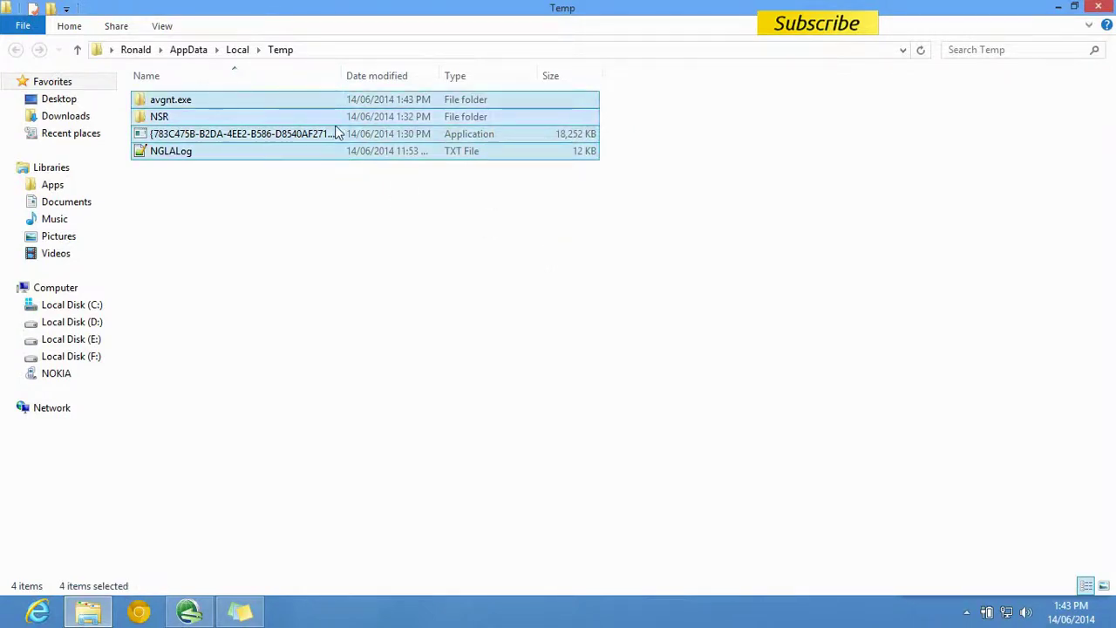
{"action": "right_click", "coordinate": [338, 134]}
{"action": "left_click", "coordinate": [422, 363]}
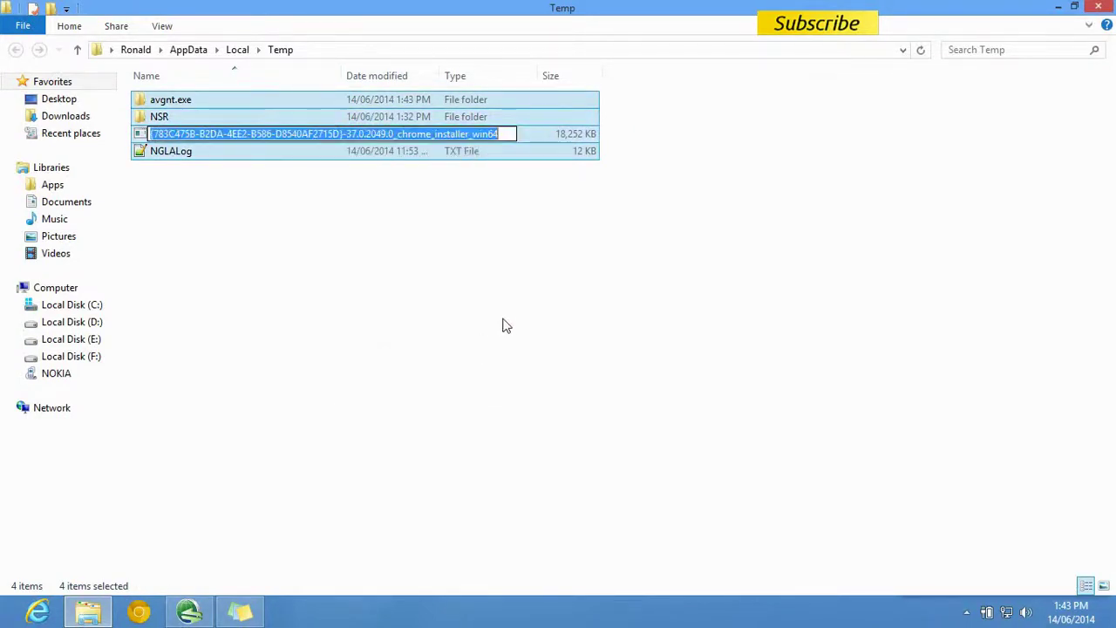
{"action": "key", "text": "Escape"}
- Check the combined size of the items left in the user's Temp folder and close the folder window
{"action": "left_click_drag", "start_coordinate": [387, 88], "coordinate": [417, 284]}
{"action": "right_click", "coordinate": [376, 126]}
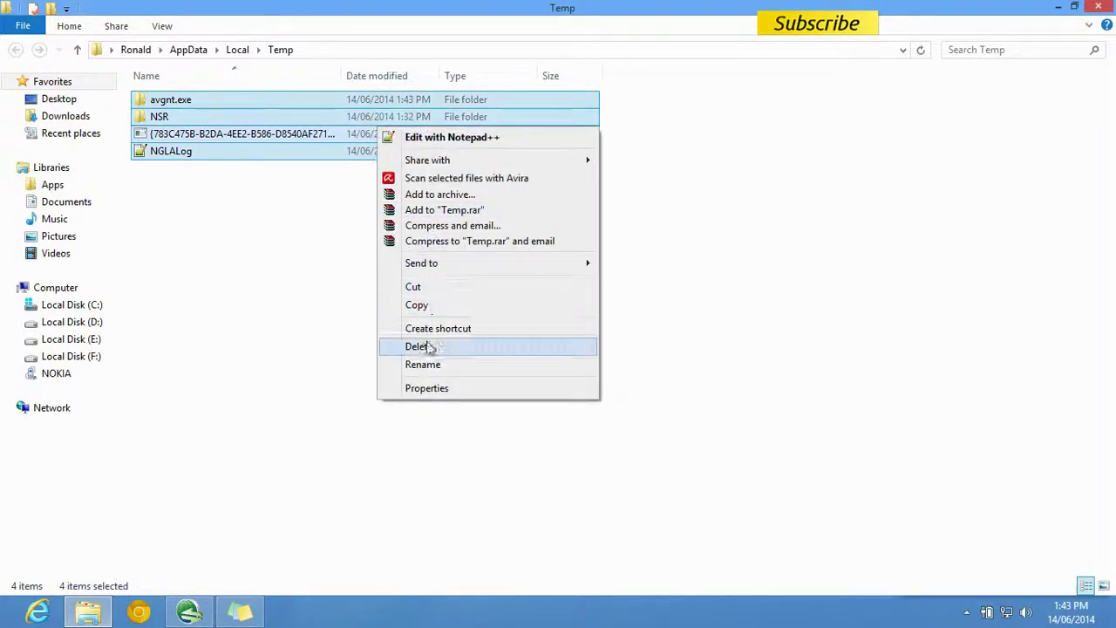
{"action": "left_click", "coordinate": [426, 389]}
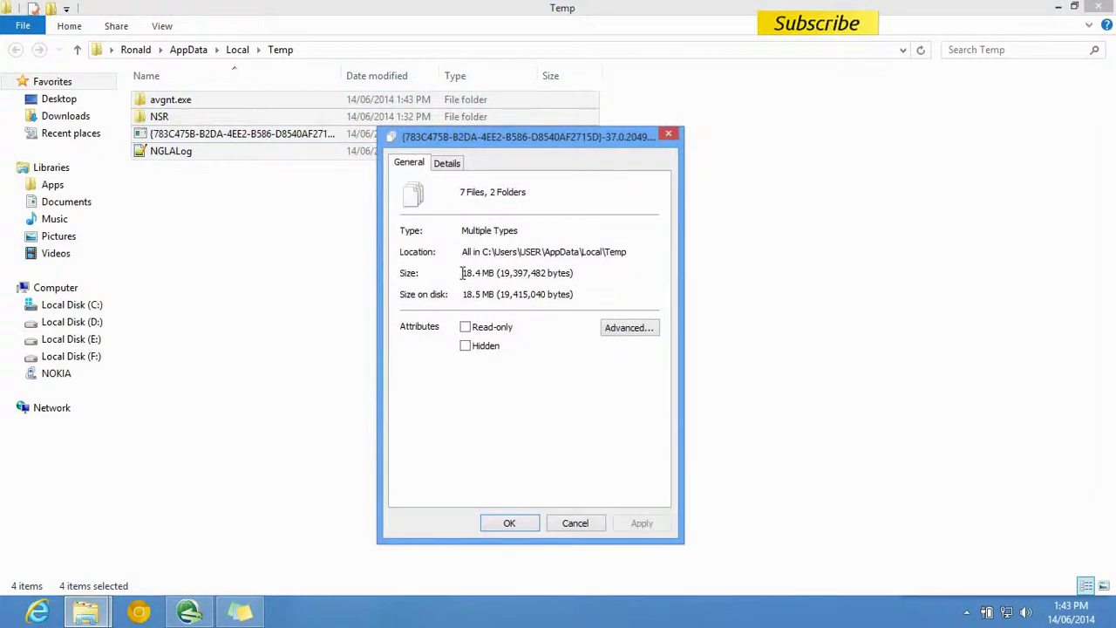
{"action": "left_click_drag", "start_coordinate": [463, 273], "coordinate": [496, 273]}
{"action": "left_click", "coordinate": [667, 133]}
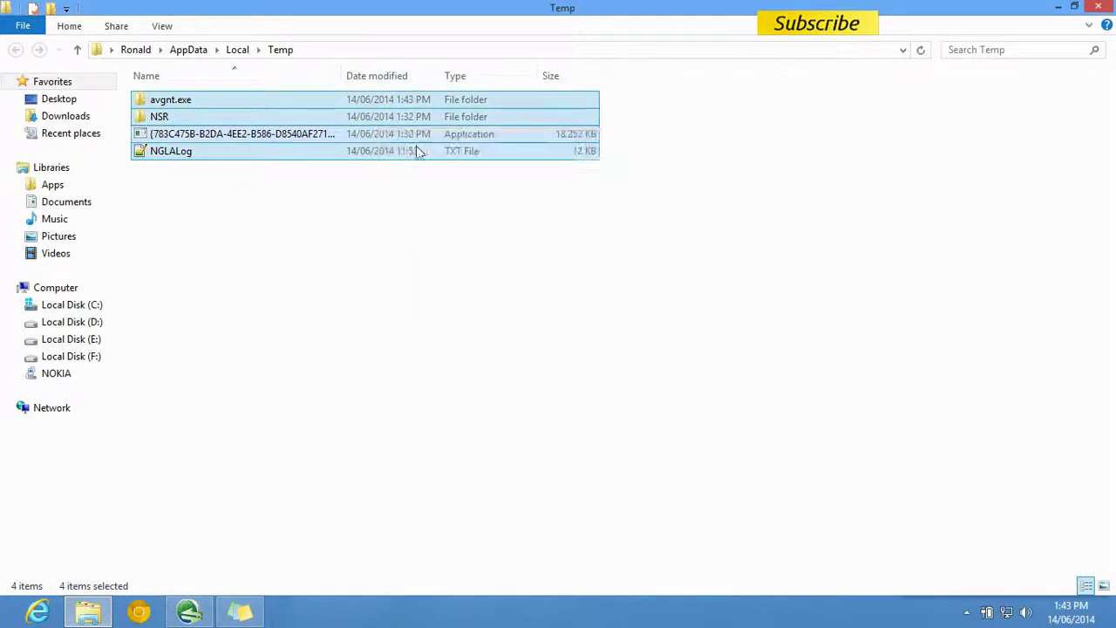
{"action": "left_click", "coordinate": [549, 261]}
{"action": "key", "text": "alt+F4"}
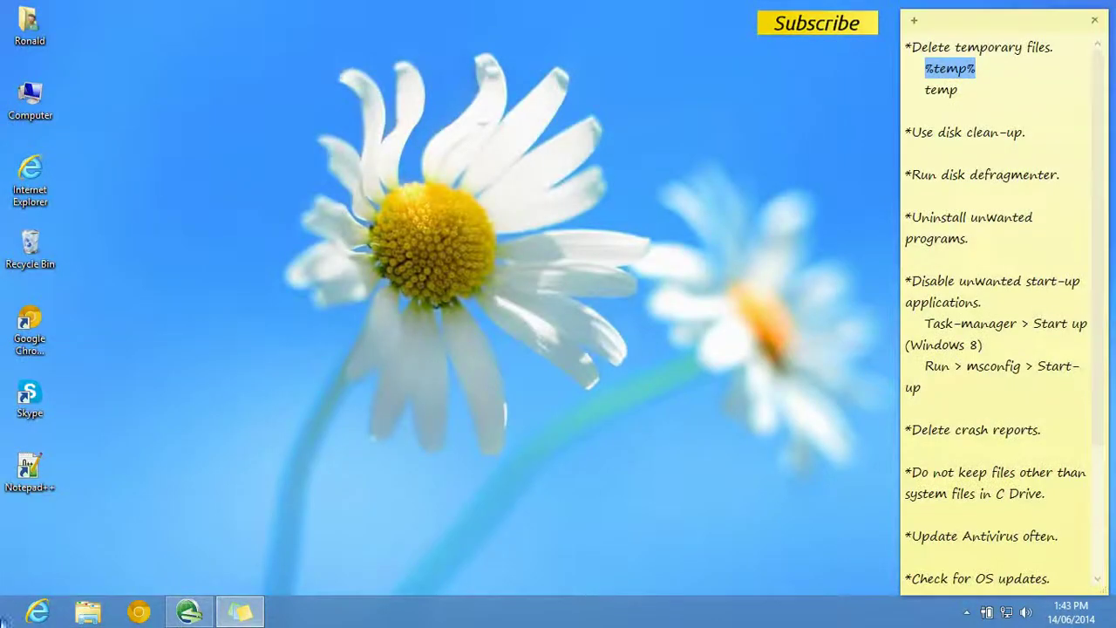
- Open the Windows Temp folder by running the temp command
{"action": "right_click", "coordinate": [4, 615]}
{"action": "left_click", "coordinate": [39, 587]}
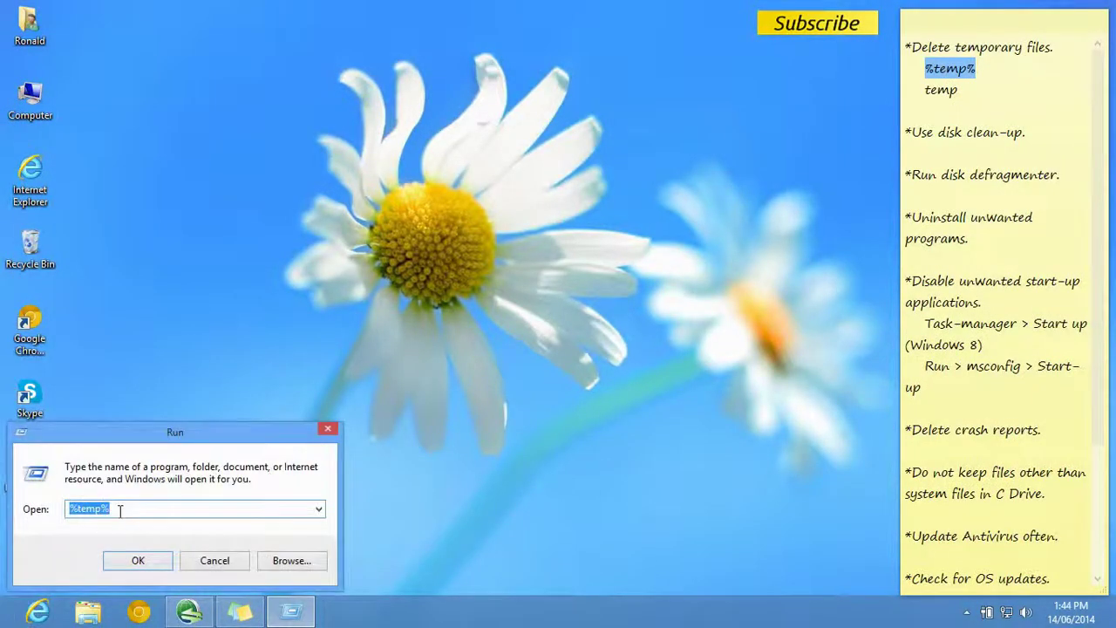
{"action": "type", "text": "tem"}
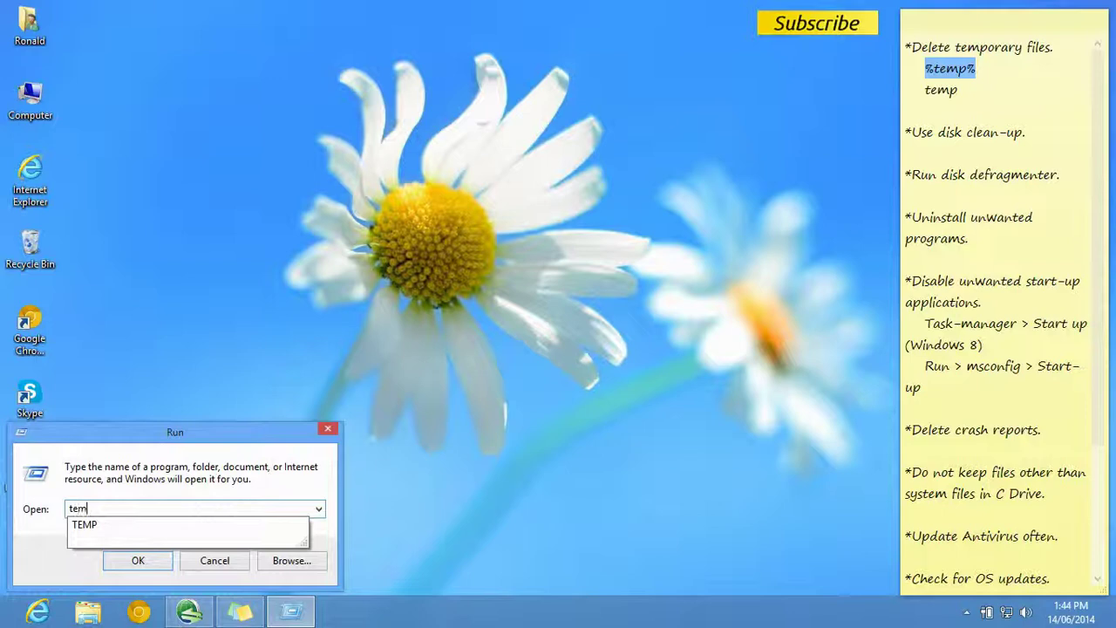
{"action": "type", "text": "p"}
{"action": "key", "text": "Return"}
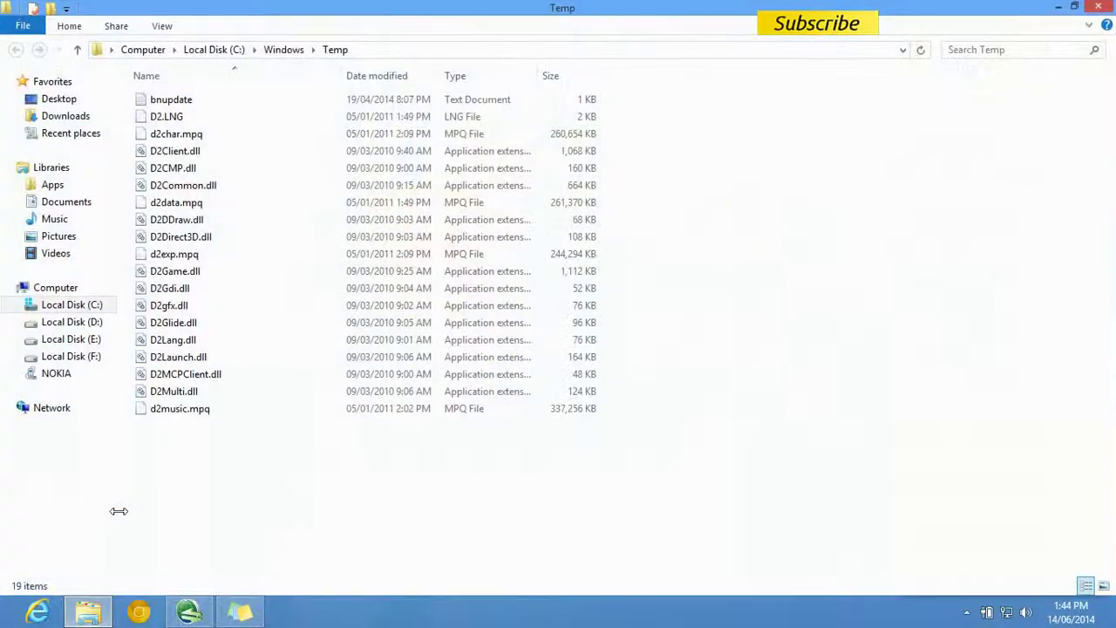
- Select all files in the Windows Temp folder and check their total size in the properties
{"action": "left_click_drag", "start_coordinate": [197, 514], "coordinate": [199, 78]}
{"action": "right_click", "coordinate": [235, 209]}
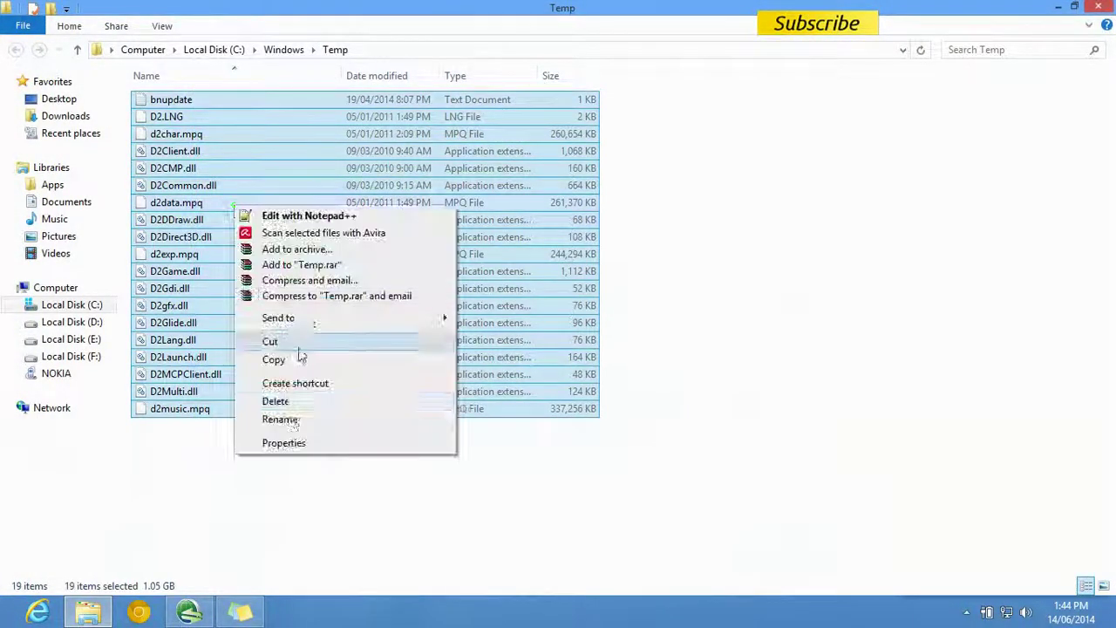
{"action": "left_click", "coordinate": [302, 443]}
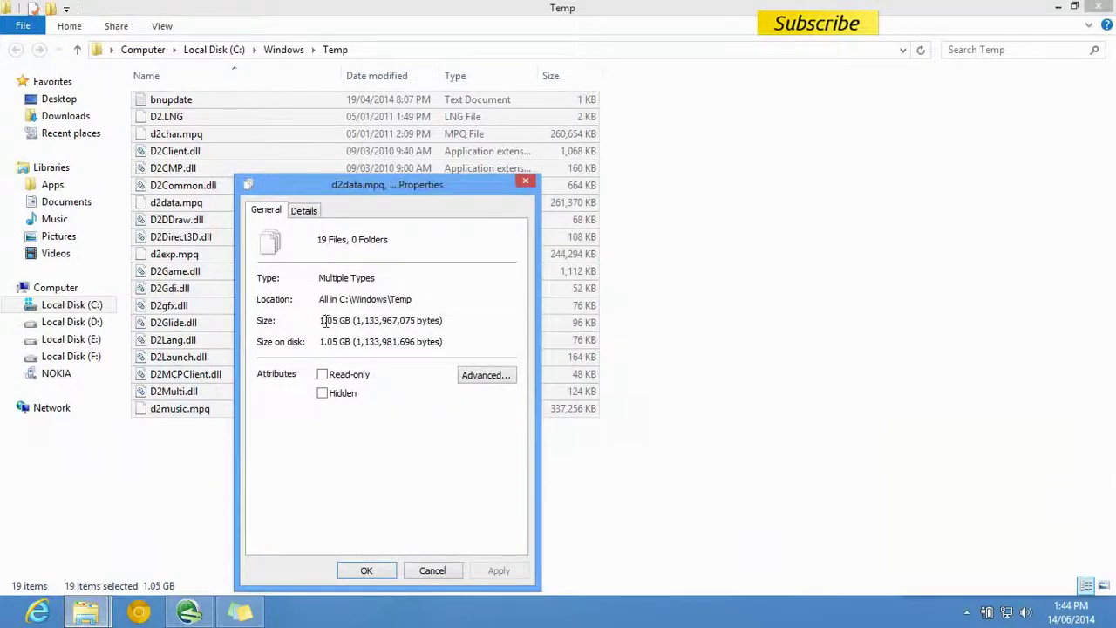
{"action": "left_click_drag", "start_coordinate": [332, 321], "coordinate": [353, 321]}
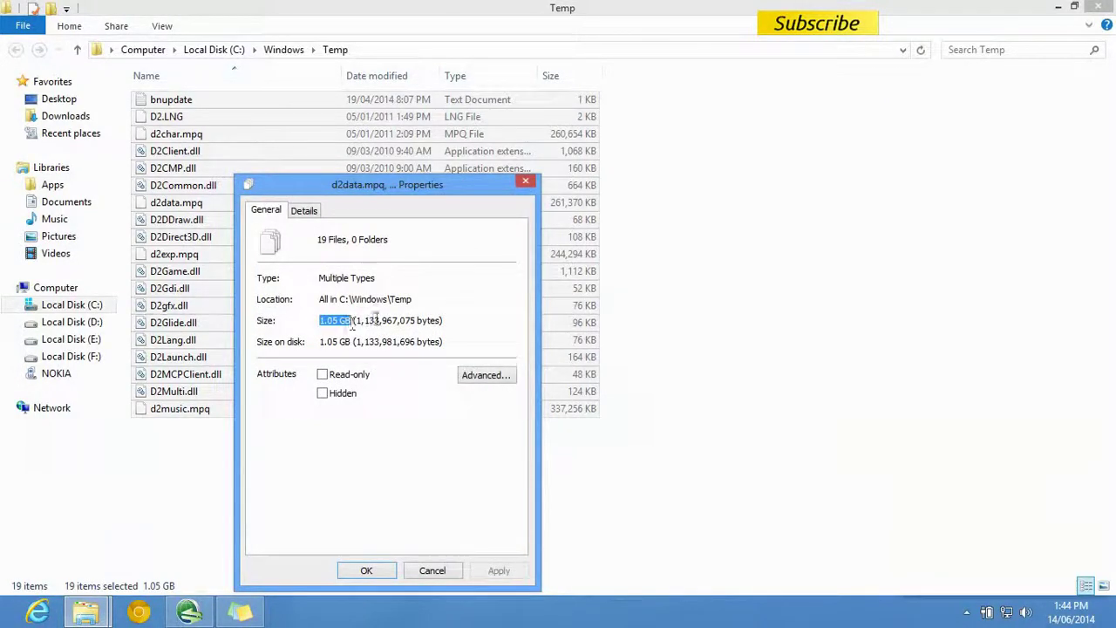
{"action": "left_click", "coordinate": [525, 186]}
- Delete all the selected files from the Windows Temp folder and close its window
{"action": "right_click", "coordinate": [444, 187]}
{"action": "left_click", "coordinate": [499, 393]}
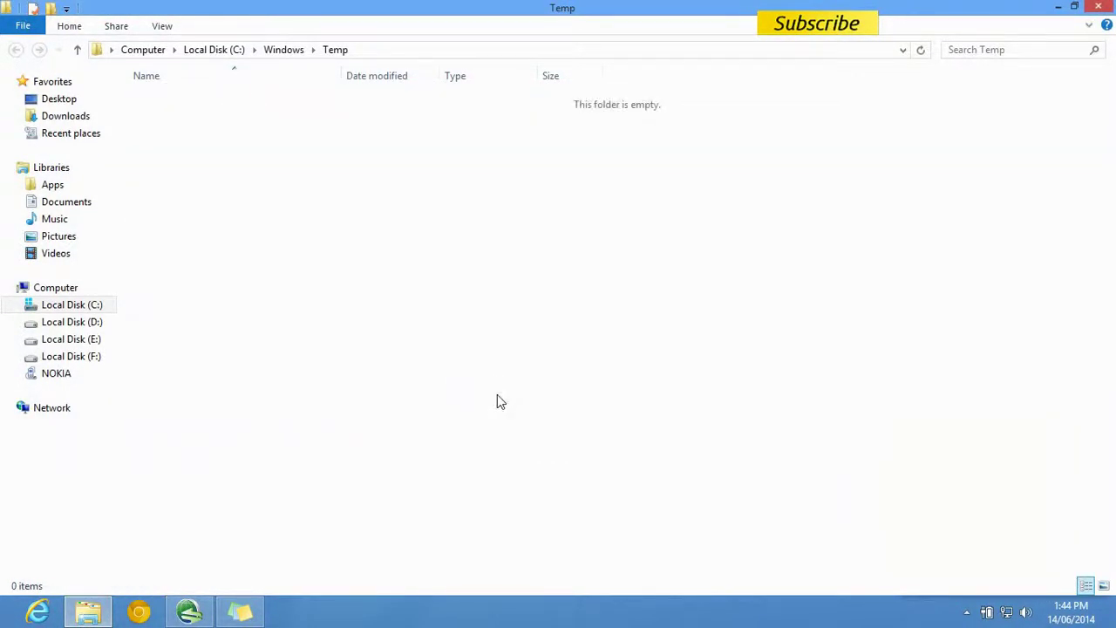
{"action": "left_click", "coordinate": [1107, 7]}
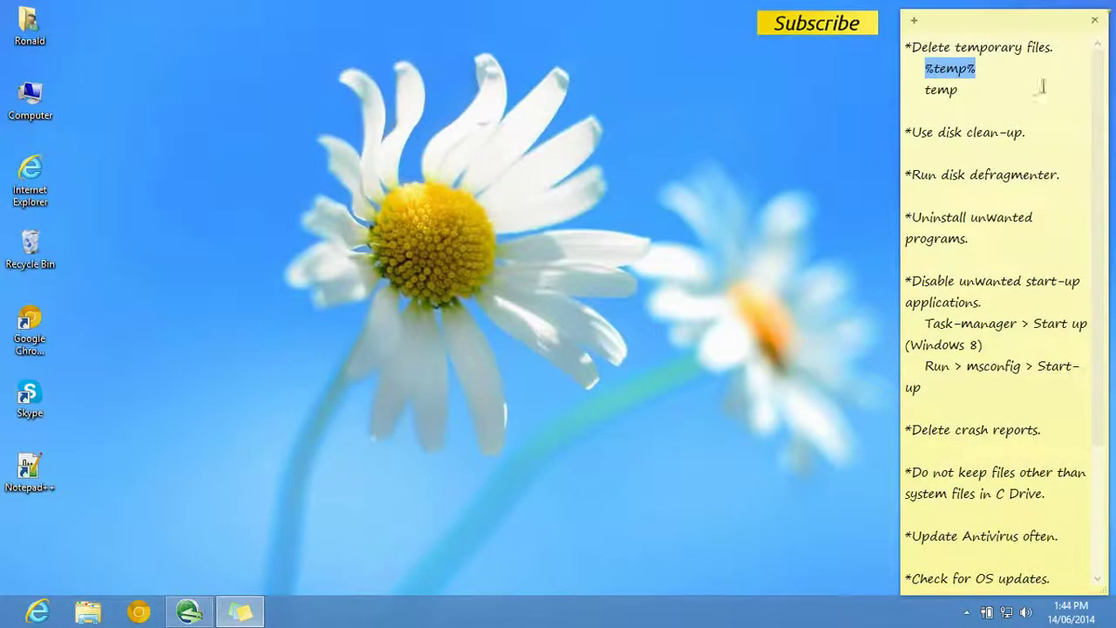
- Empty the Recycle Bin, confirming the permanent deletion of its items
{"action": "left_click", "coordinate": [1037, 90]}
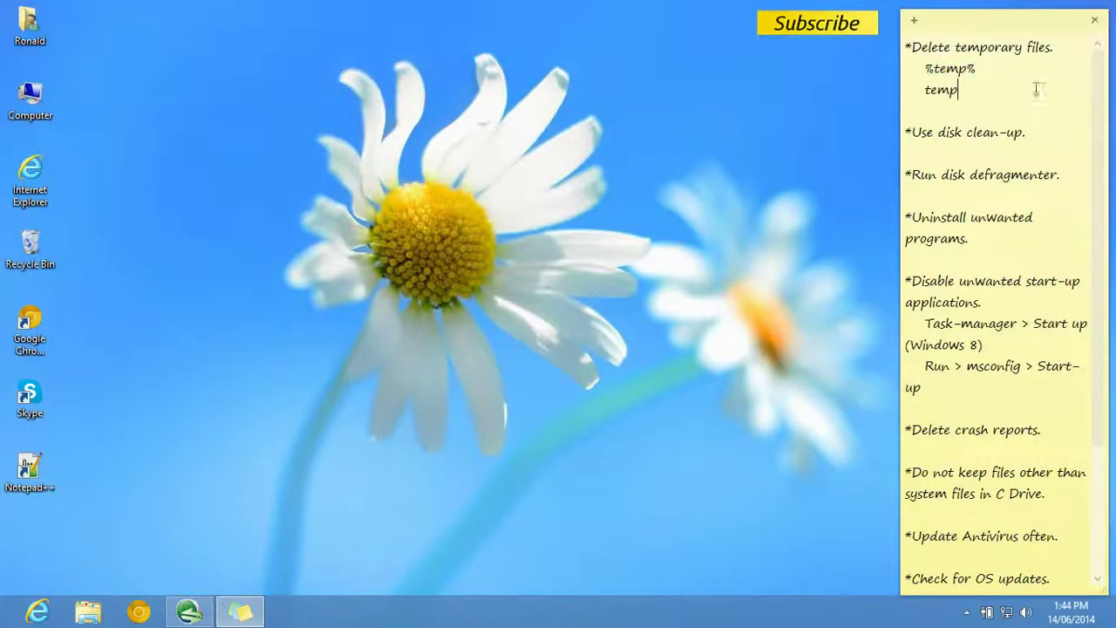
{"action": "right_click", "coordinate": [22, 239]}
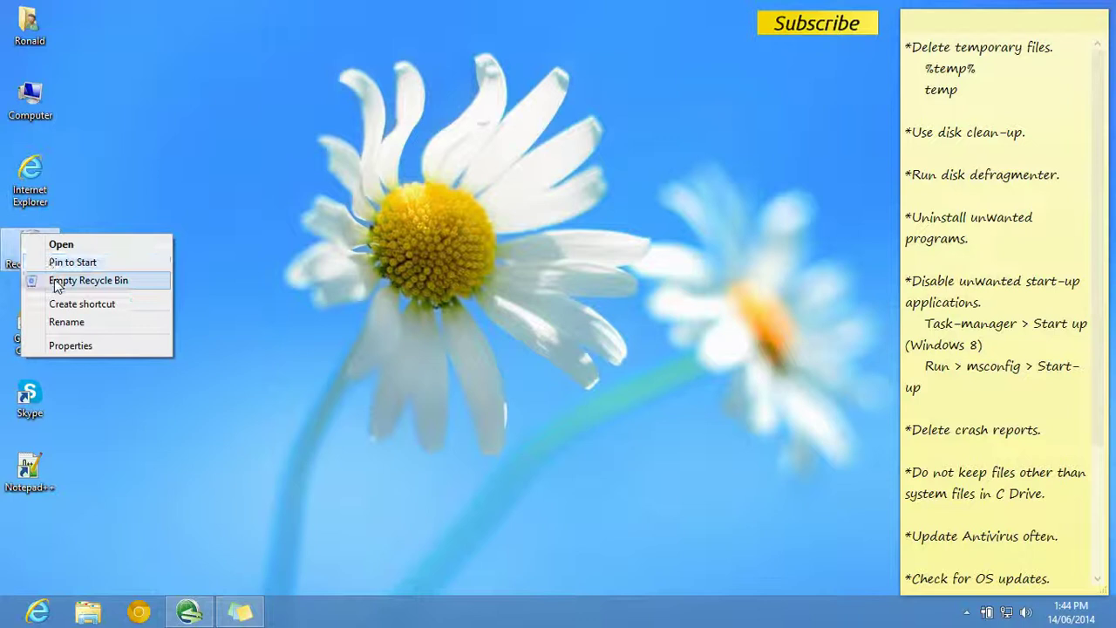
{"action": "left_click", "coordinate": [54, 280]}
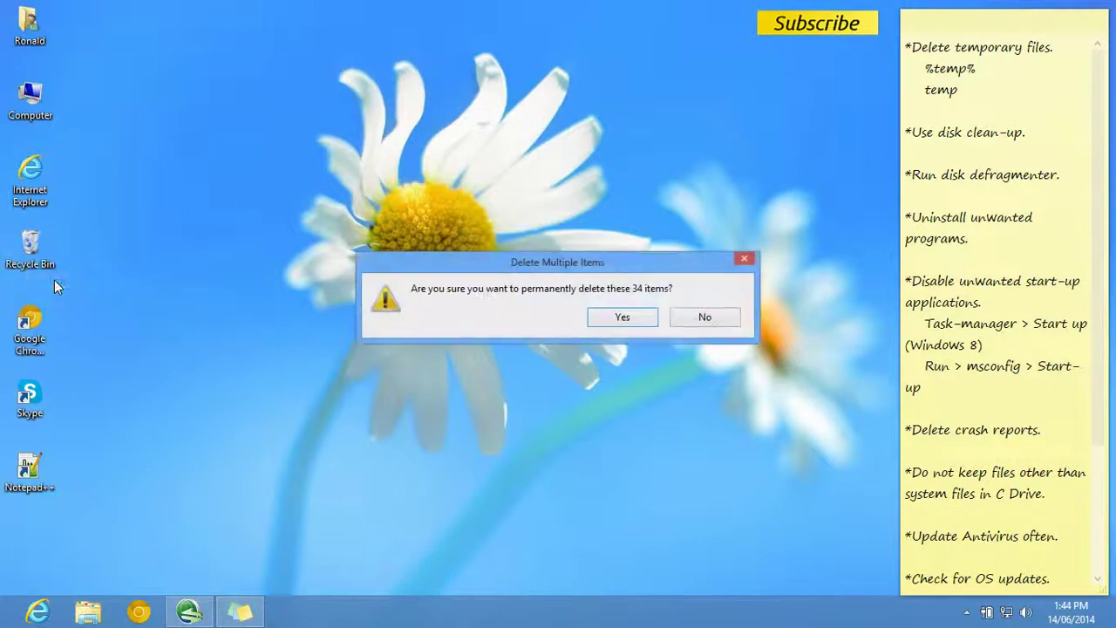
{"action": "left_click", "coordinate": [634, 322]}
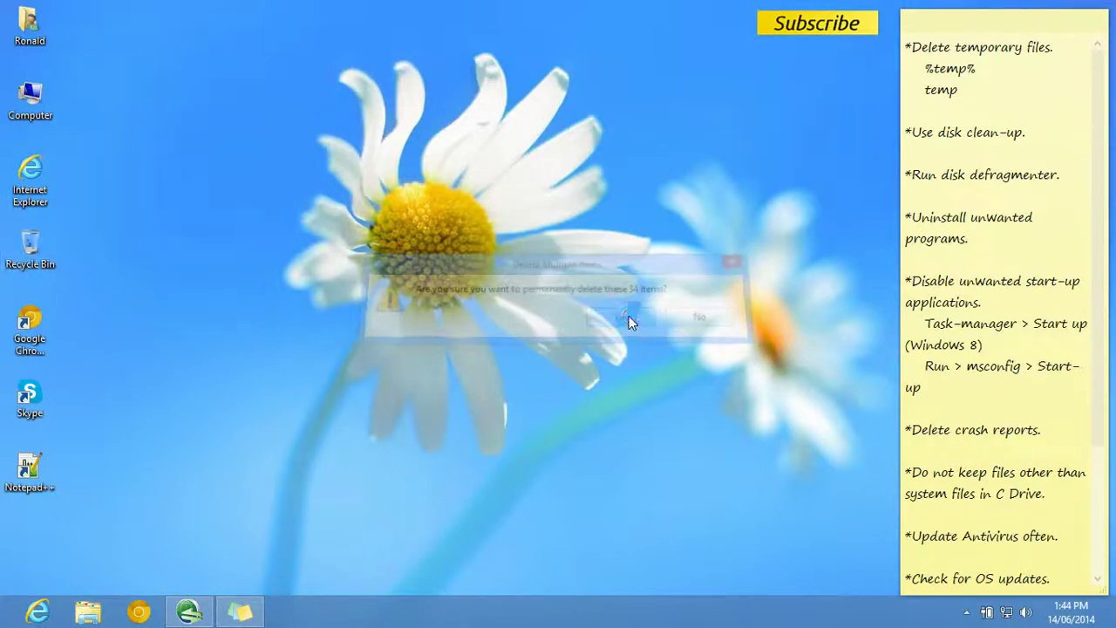
- Highlight the "Use disk clean-up" item in the checklist note to review it
{"action": "left_click", "coordinate": [1039, 132]}
{"action": "left_click_drag", "start_coordinate": [1027, 132], "coordinate": [907, 132]}
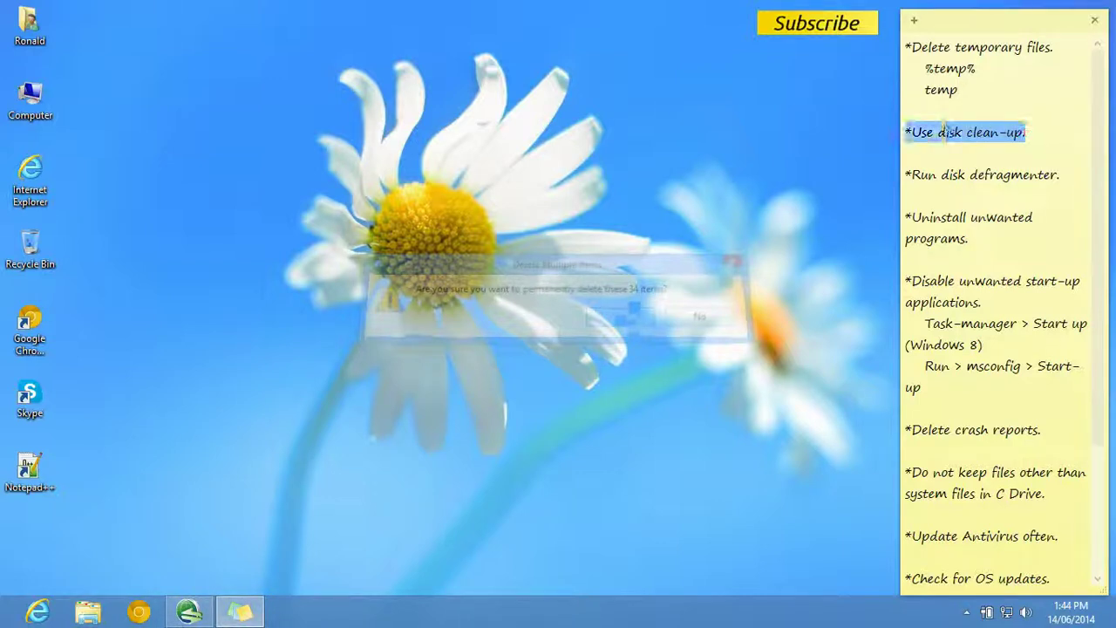
{"action": "left_click", "coordinate": [1032, 126]}
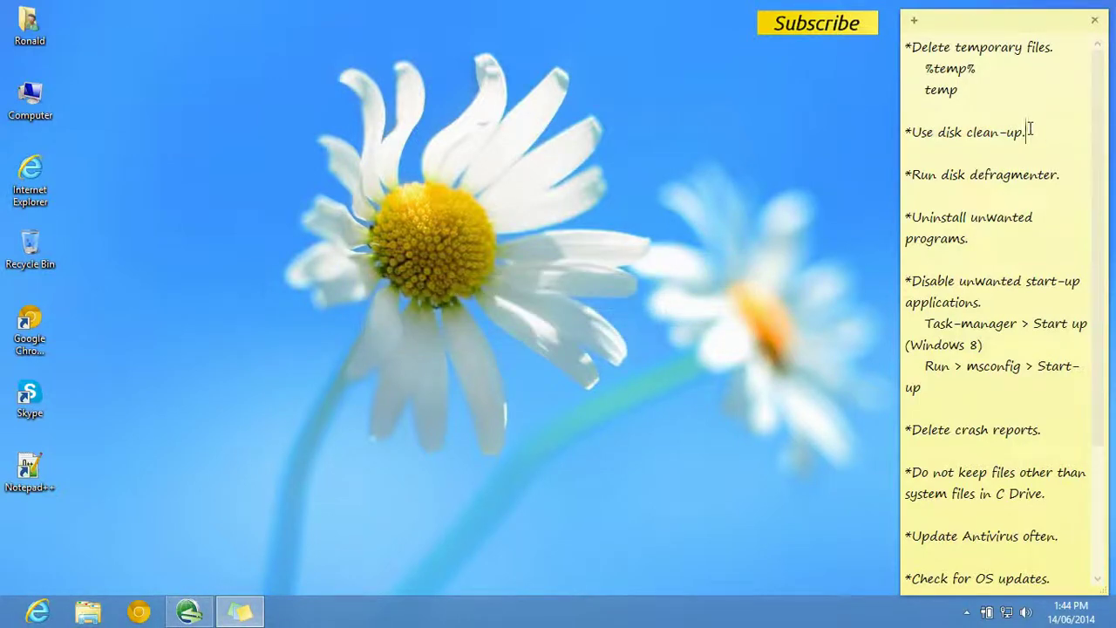
- Open Disk Cleanup from the properties of Local Disk (C:) and include the system files in the scan
{"action": "double_click", "coordinate": [52, 89]}
{"action": "left_click", "coordinate": [172, 104]}
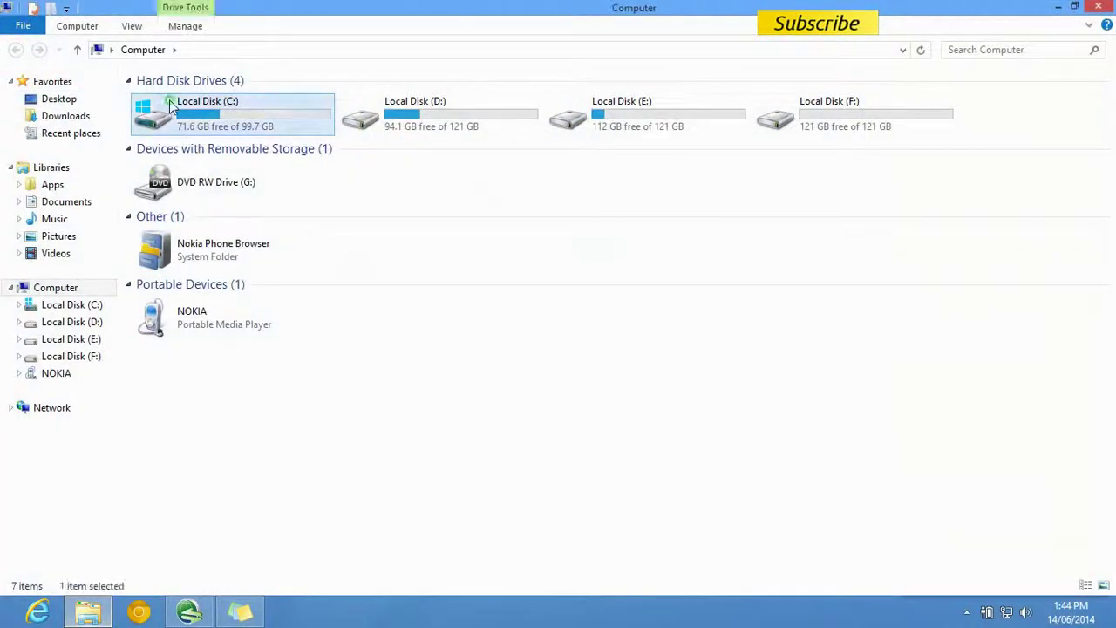
{"action": "right_click", "coordinate": [172, 104]}
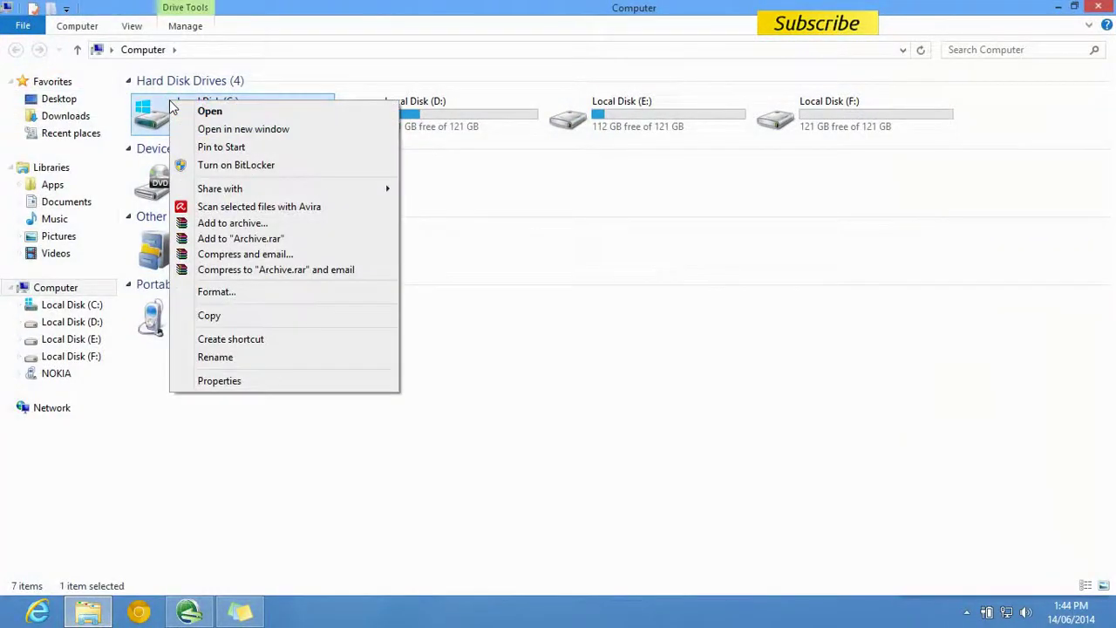
{"action": "left_click", "coordinate": [210, 381]}
{"action": "left_click", "coordinate": [406, 360]}
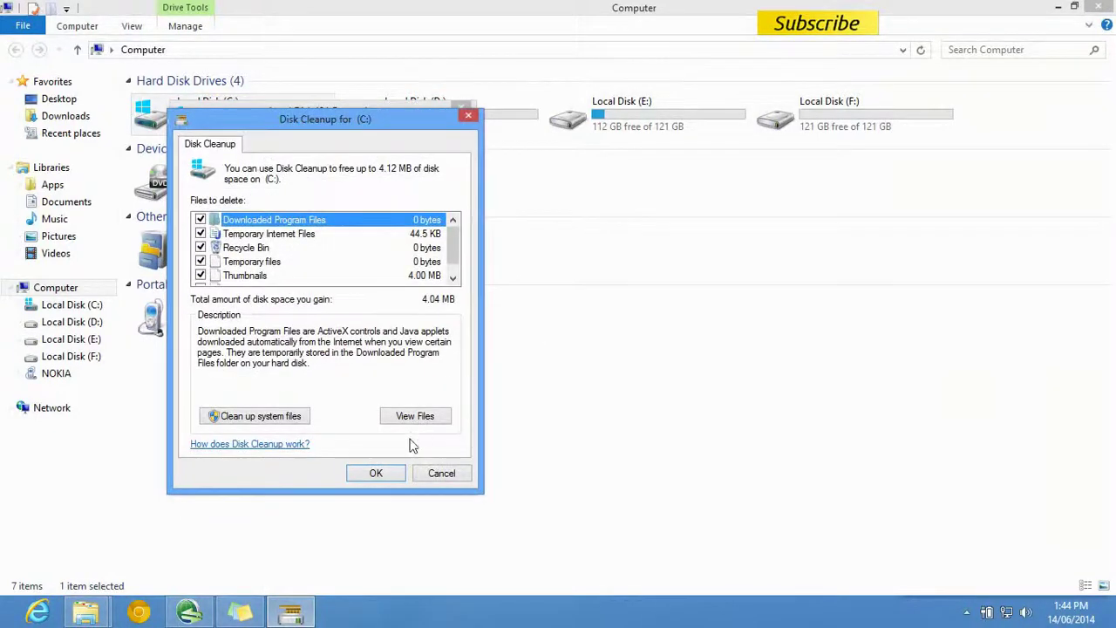
{"action": "left_click", "coordinate": [375, 473]}
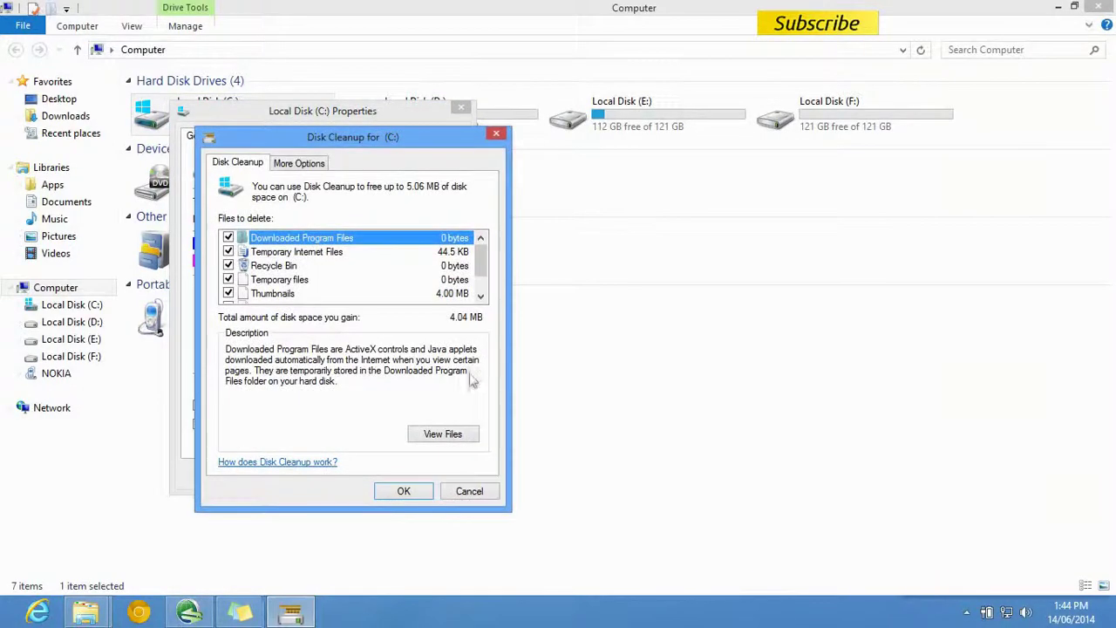
- Run Disk Cleanup on drive C with the preselected file types, confirm the permanent deletion, and close the drive's properties
{"action": "left_click", "coordinate": [405, 491]}
{"action": "left_click", "coordinate": [589, 318]}
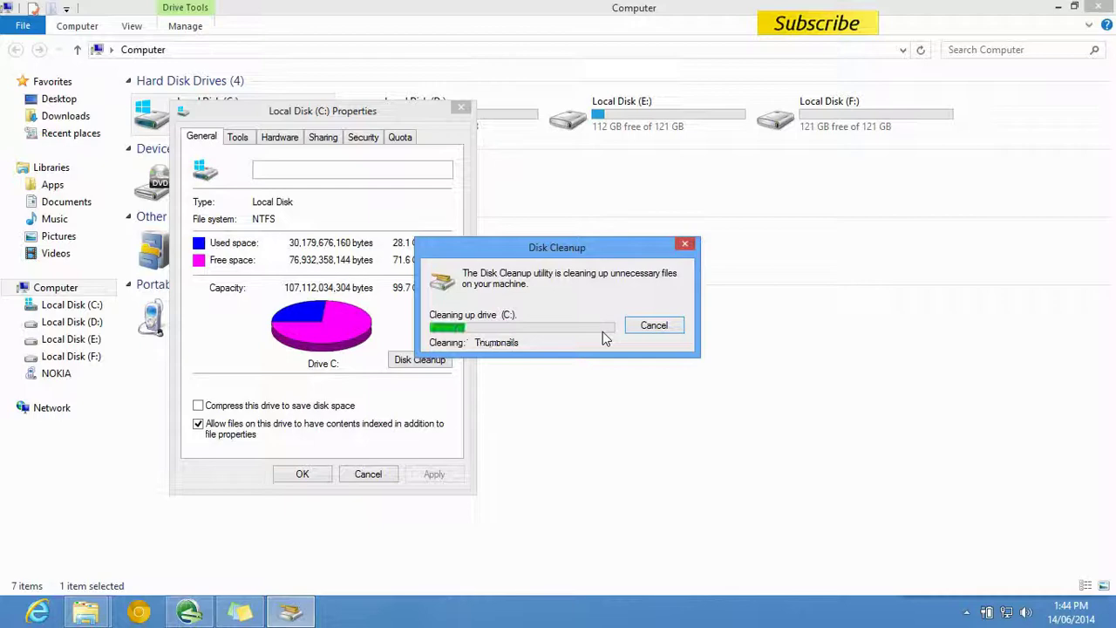
{"action": "left_click", "coordinate": [304, 473]}
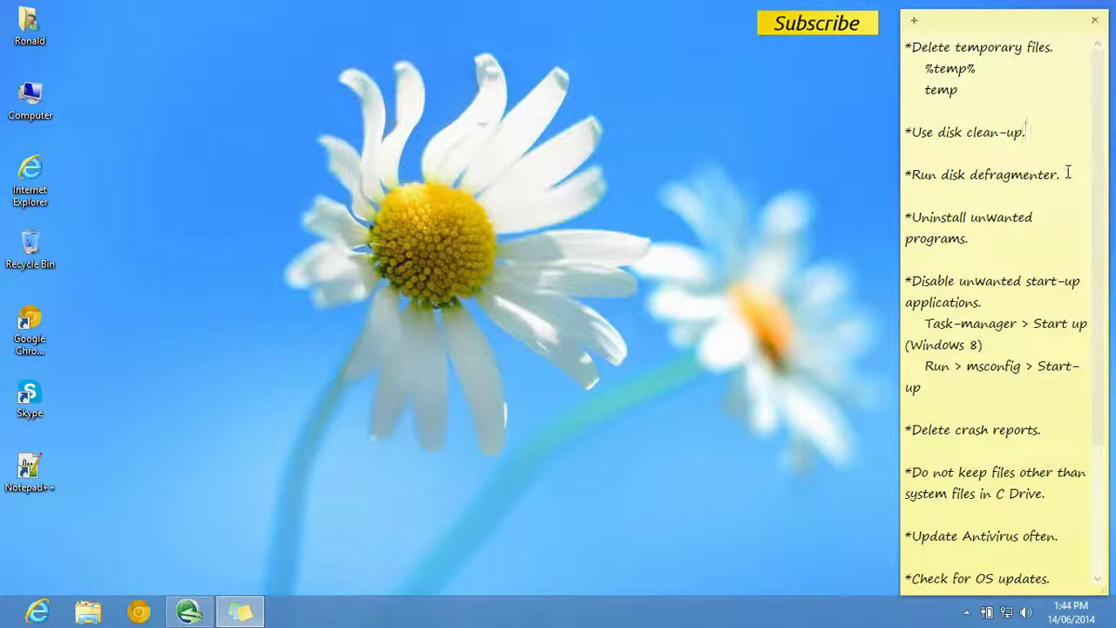
- Highlight the "Run disk defragmenter" checklist item and open the Optimize Drives tool from the properties of Local Disk (C:)
{"action": "left_click_drag", "start_coordinate": [1067, 172], "coordinate": [895, 154]}
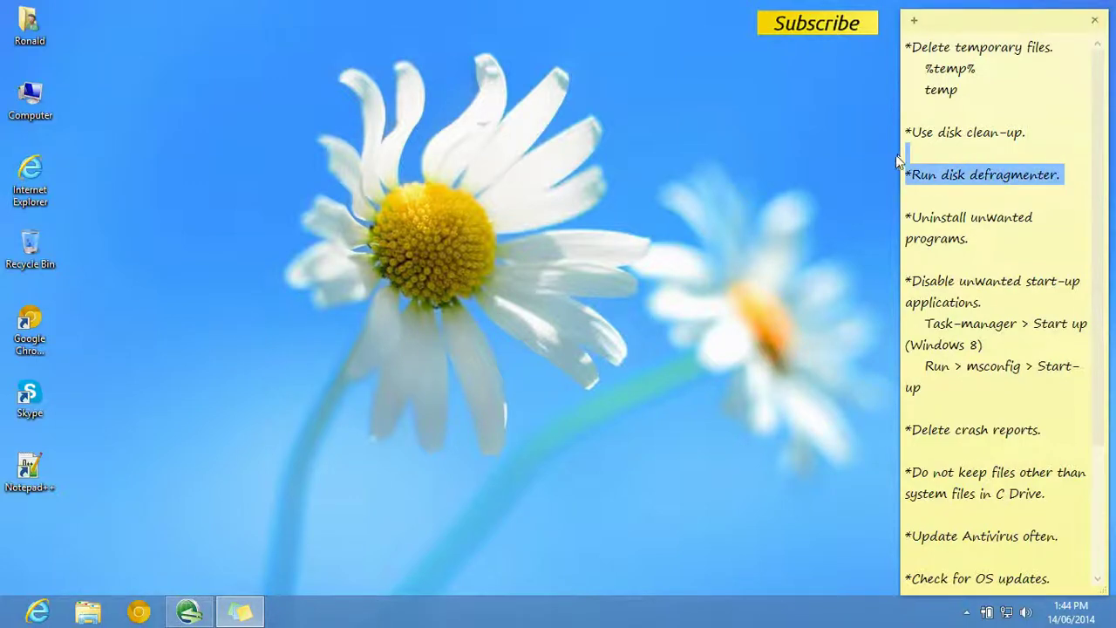
{"action": "left_click", "coordinate": [1069, 177]}
{"action": "double_click", "coordinate": [30, 101]}
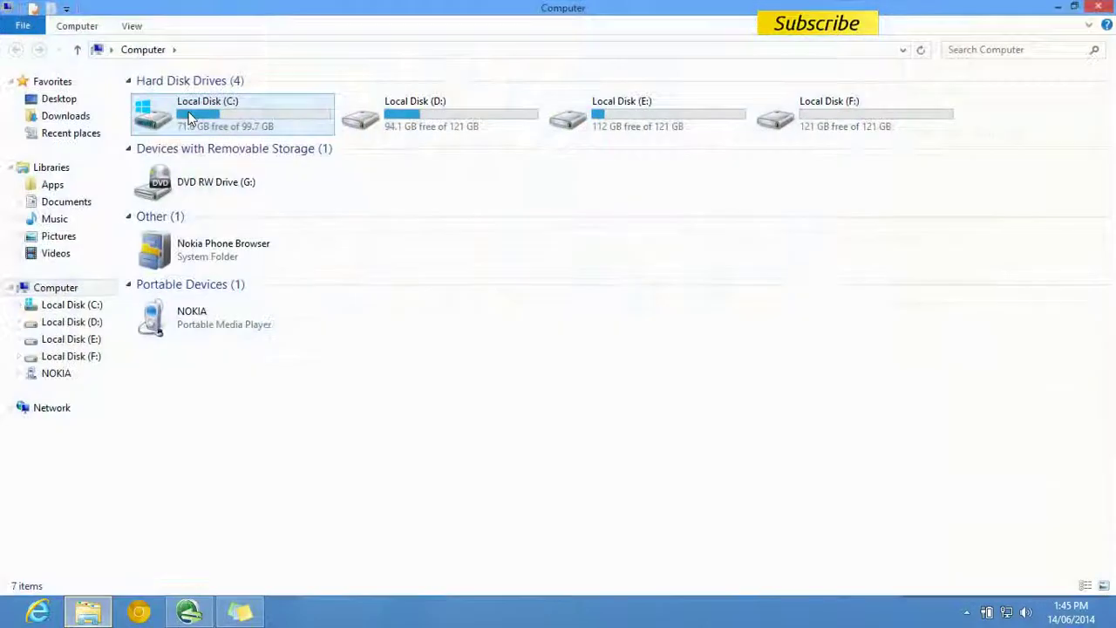
{"action": "right_click", "coordinate": [190, 112]}
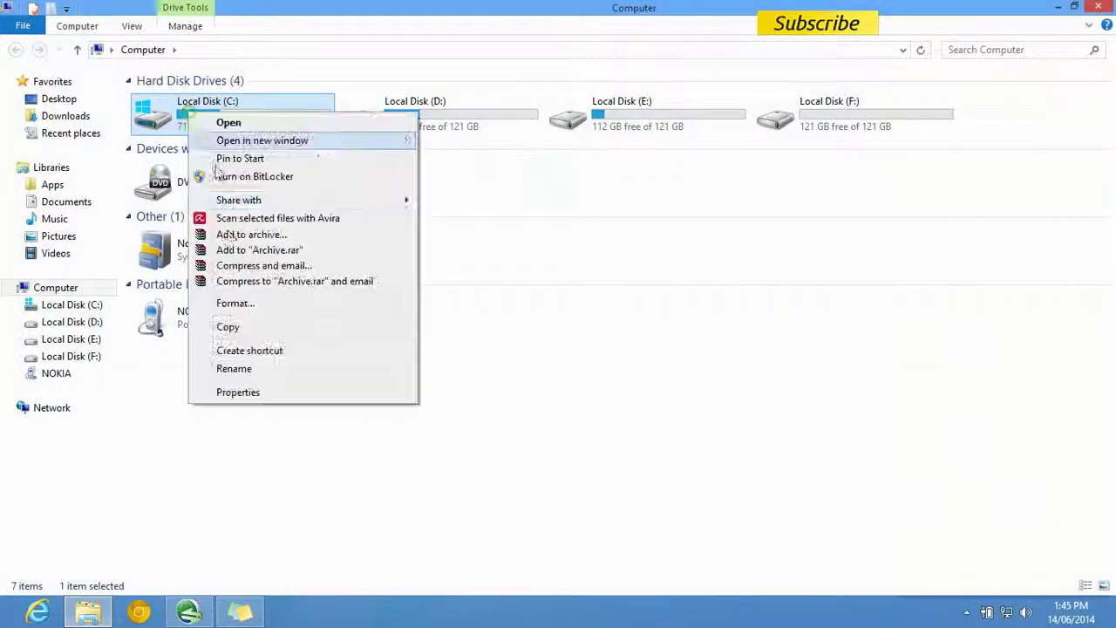
{"action": "left_click", "coordinate": [240, 393]}
{"action": "left_click", "coordinate": [256, 150]}
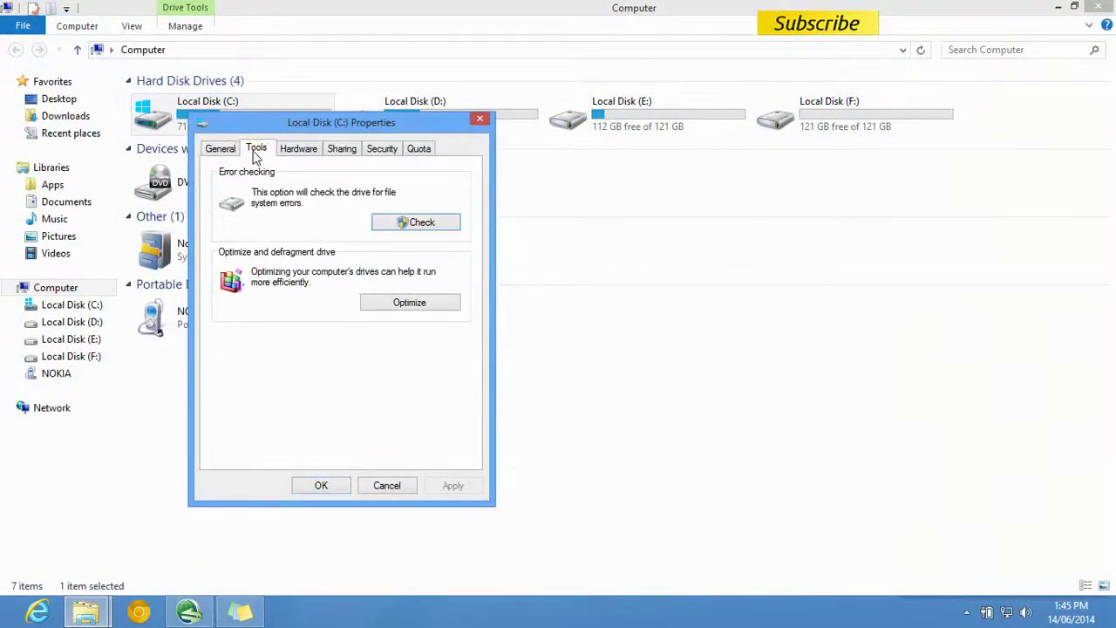
{"action": "left_click", "coordinate": [386, 302]}
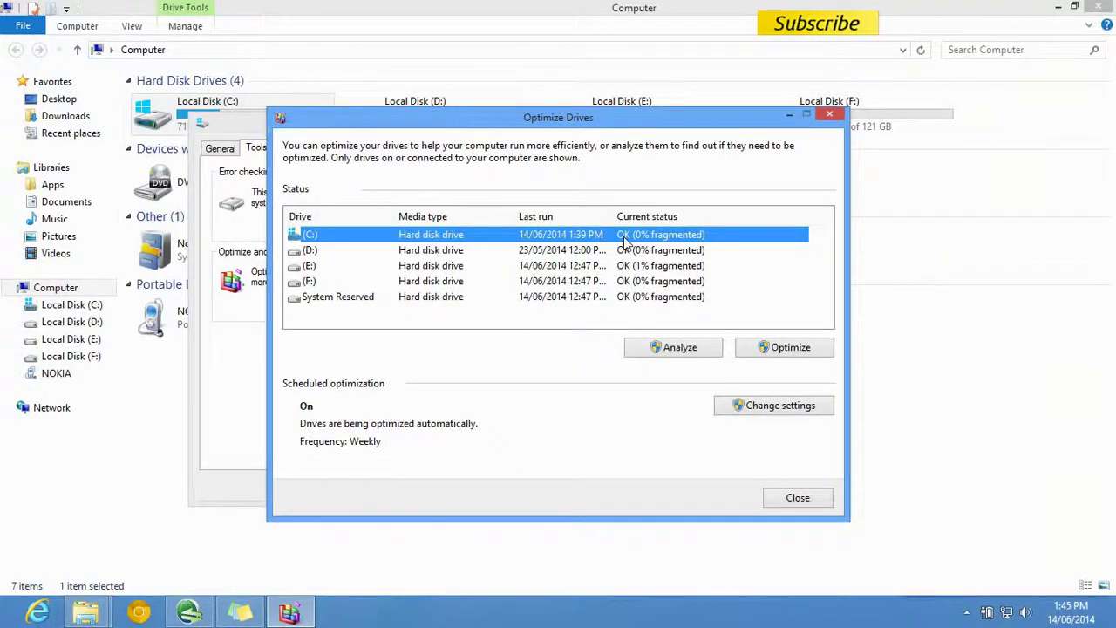
- Analyze drive C for fragmentation and start optimizing it, closing the optimization, properties and Computer windows
{"action": "left_click", "coordinate": [671, 349]}
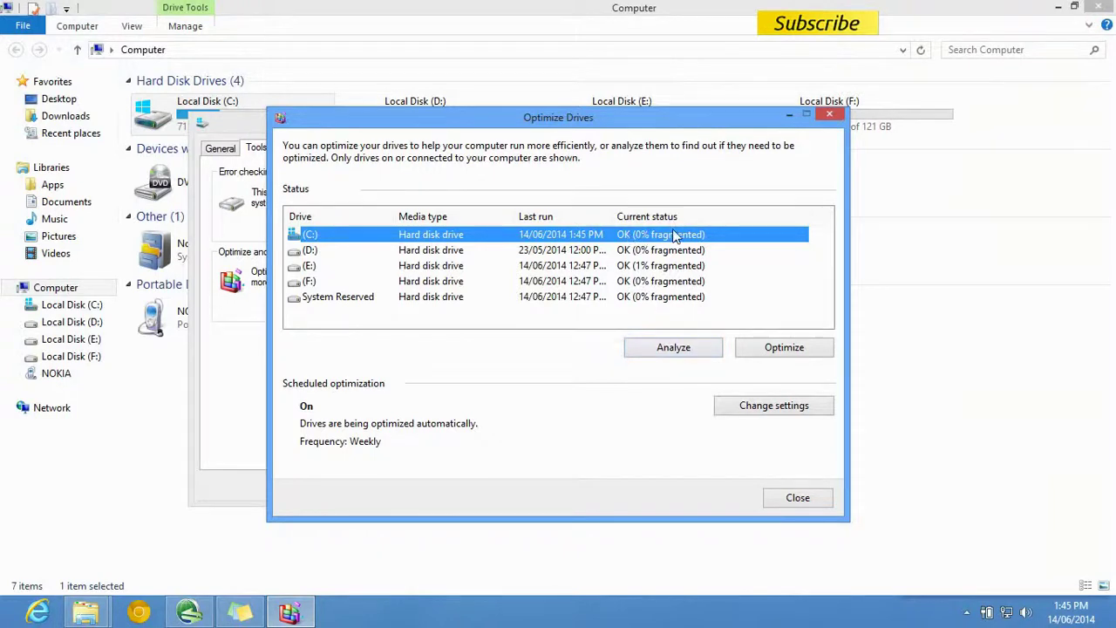
{"action": "left_click", "coordinate": [767, 354]}
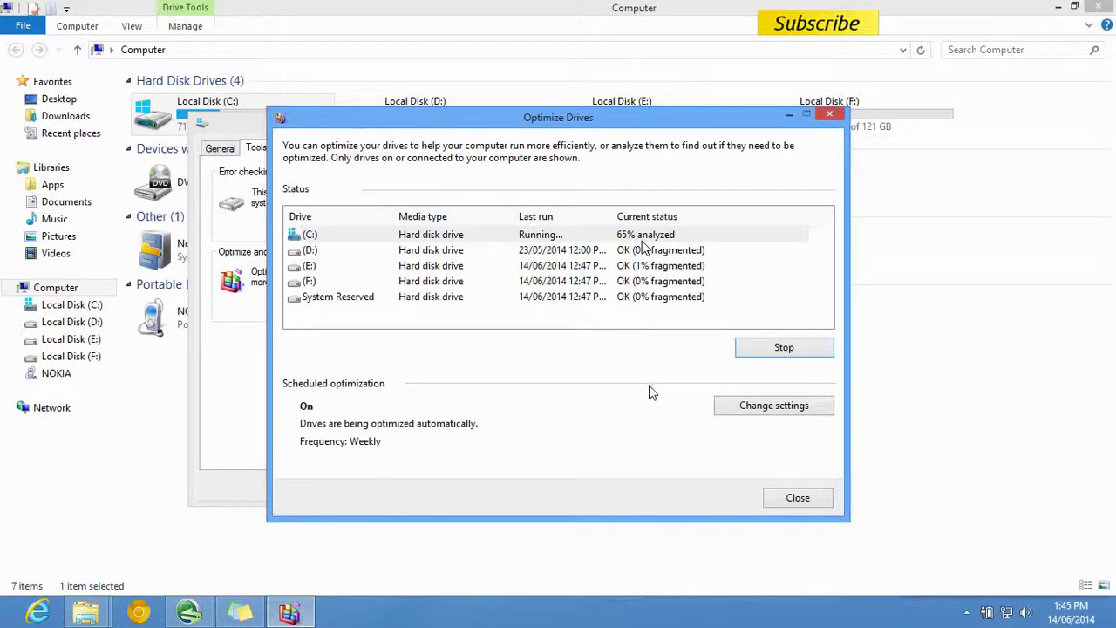
{"action": "left_click", "coordinate": [778, 500]}
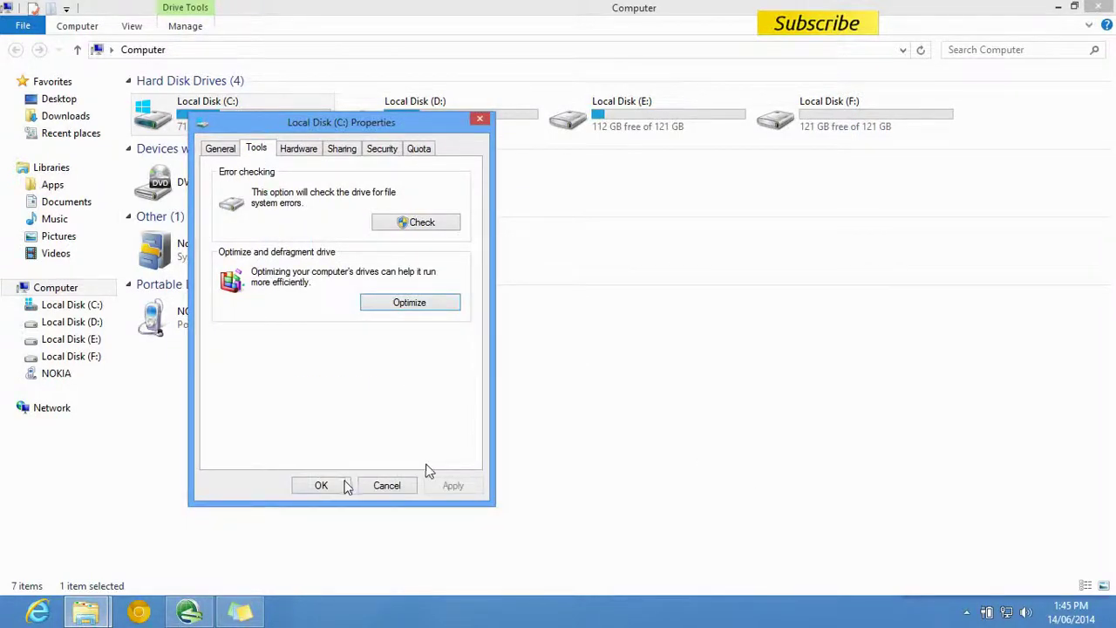
{"action": "left_click", "coordinate": [344, 486]}
{"action": "left_click", "coordinate": [1097, 7]}
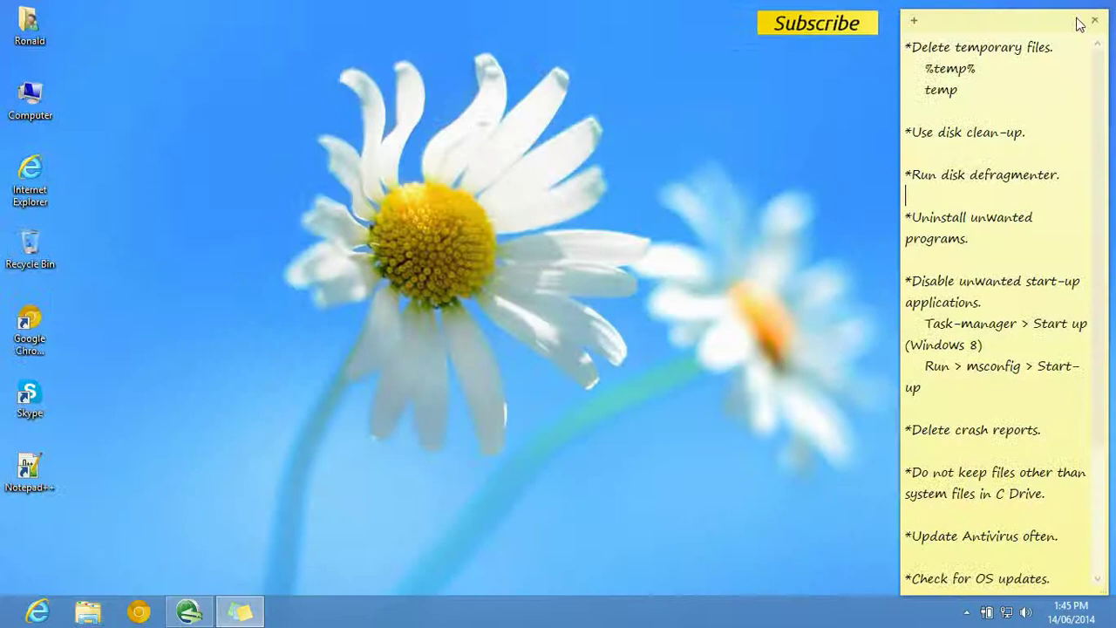
- Highlight the "Uninstall unwanted programs" checklist item and open the list of installed programs through Control Panel
{"action": "left_click_drag", "start_coordinate": [983, 240], "coordinate": [901, 220]}
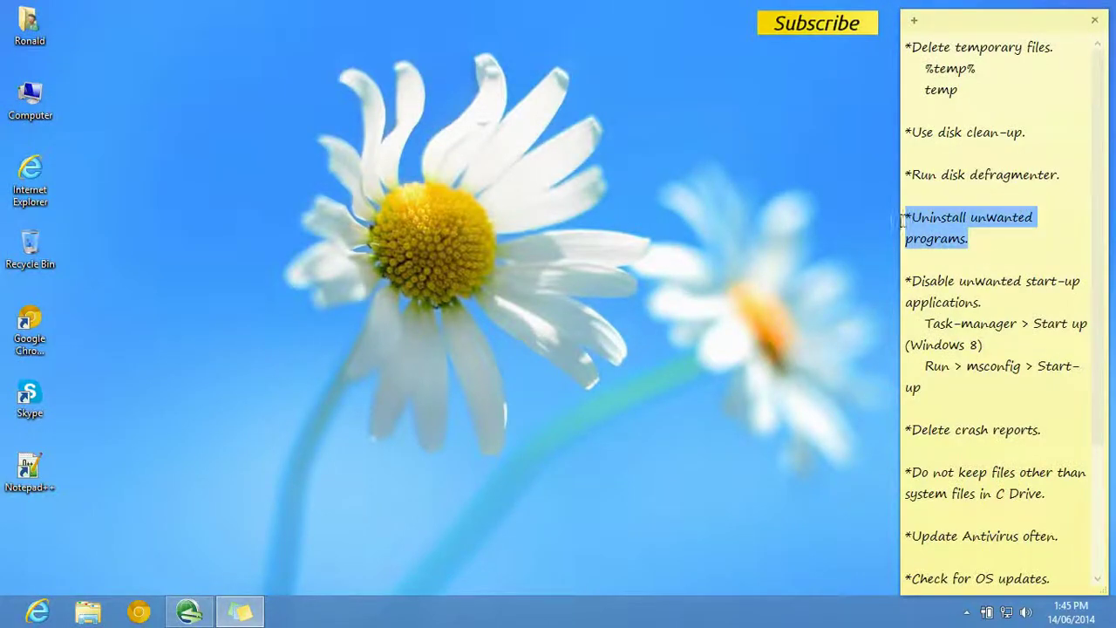
{"action": "left_click", "coordinate": [974, 240]}
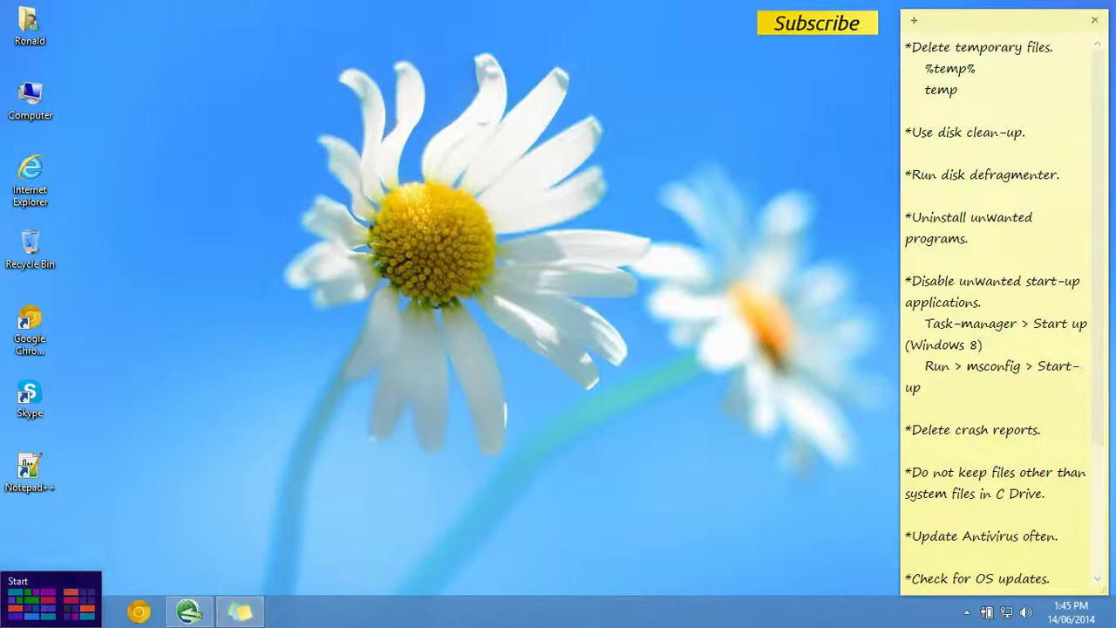
{"action": "right_click", "coordinate": [5, 621]}
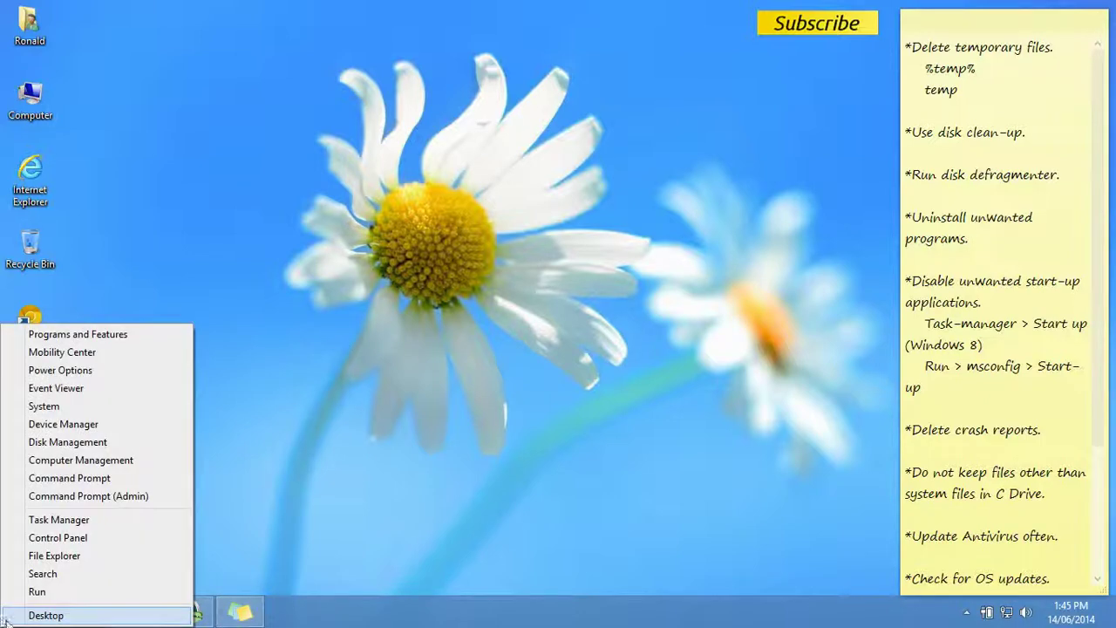
{"action": "left_click", "coordinate": [57, 538]}
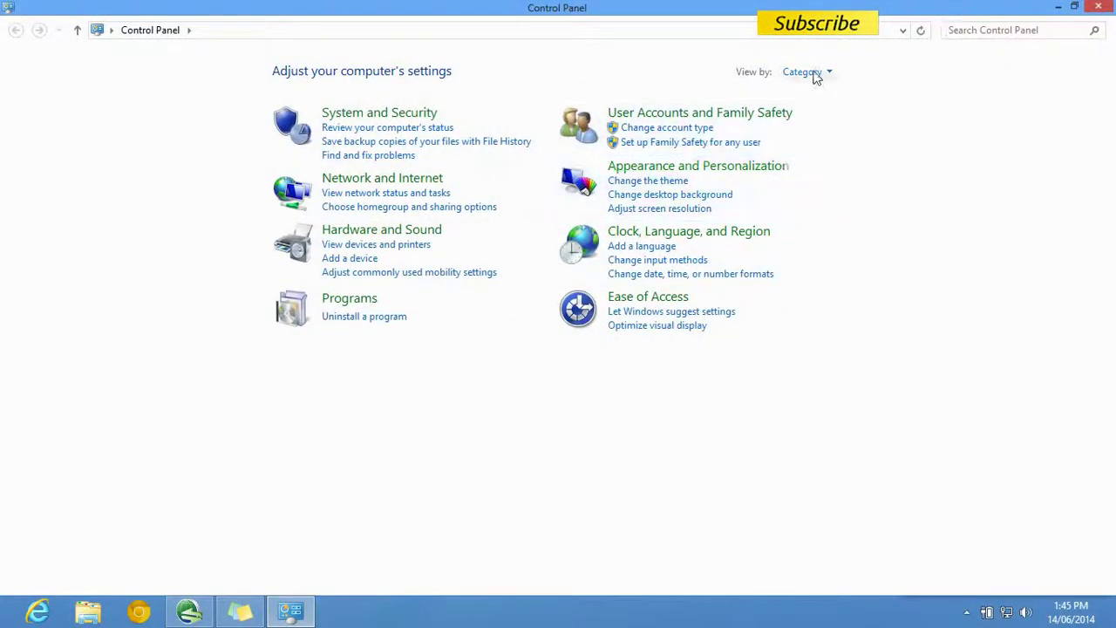
{"action": "left_click", "coordinate": [388, 316]}
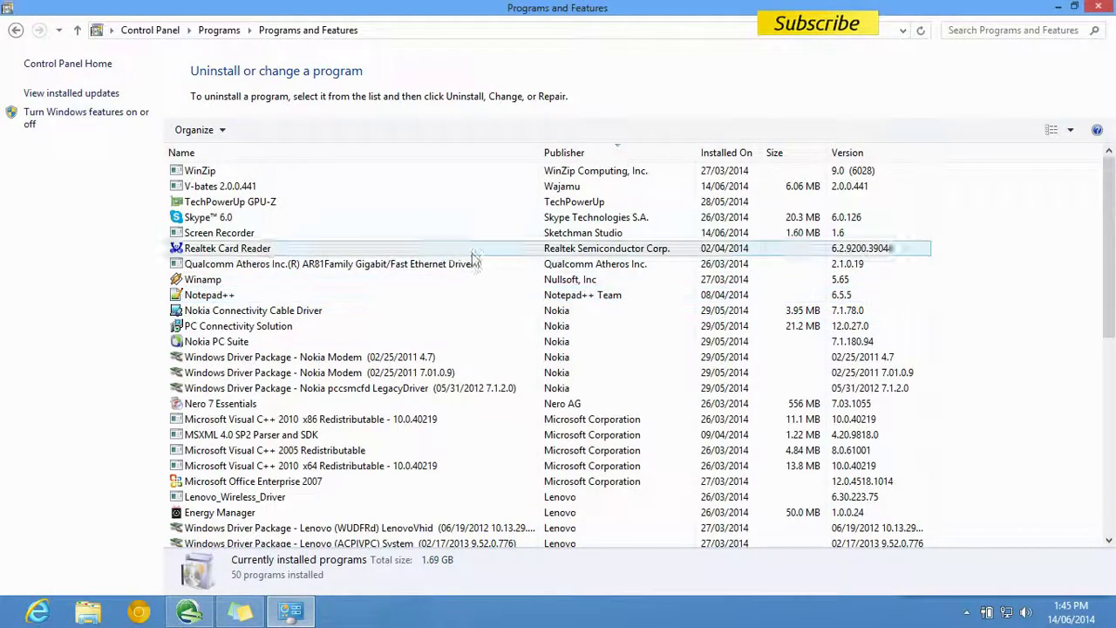
- Look through the installed programs, show the Uninstall/Change option for Radsteroids, and close the list without uninstalling
{"action": "left_click_drag", "start_coordinate": [1109, 199], "coordinate": [1111, 439]}
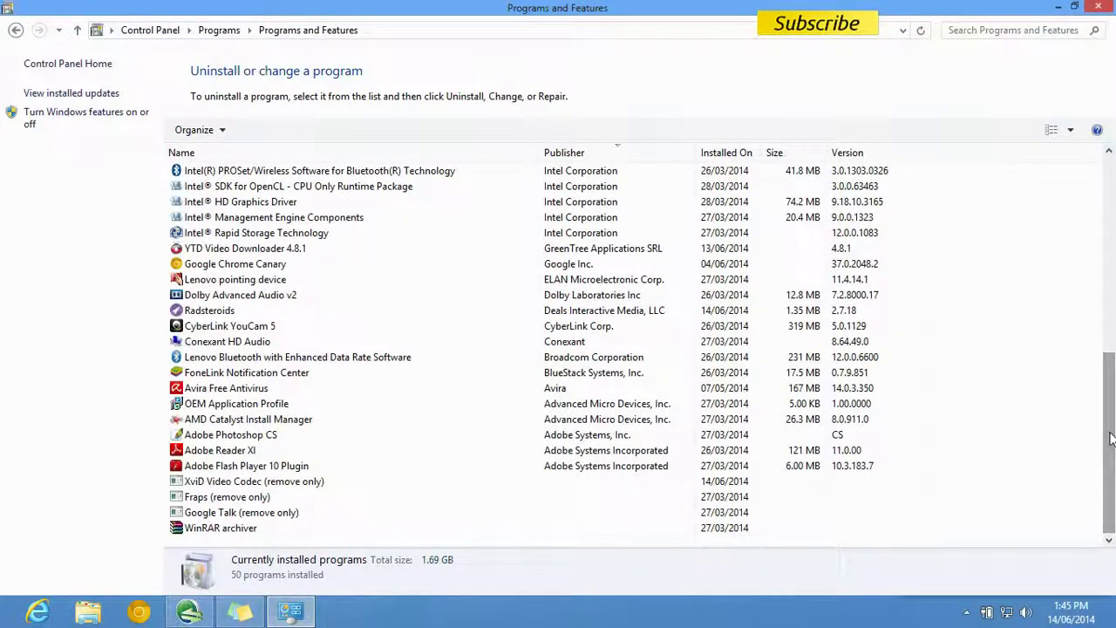
{"action": "left_click", "coordinate": [231, 313]}
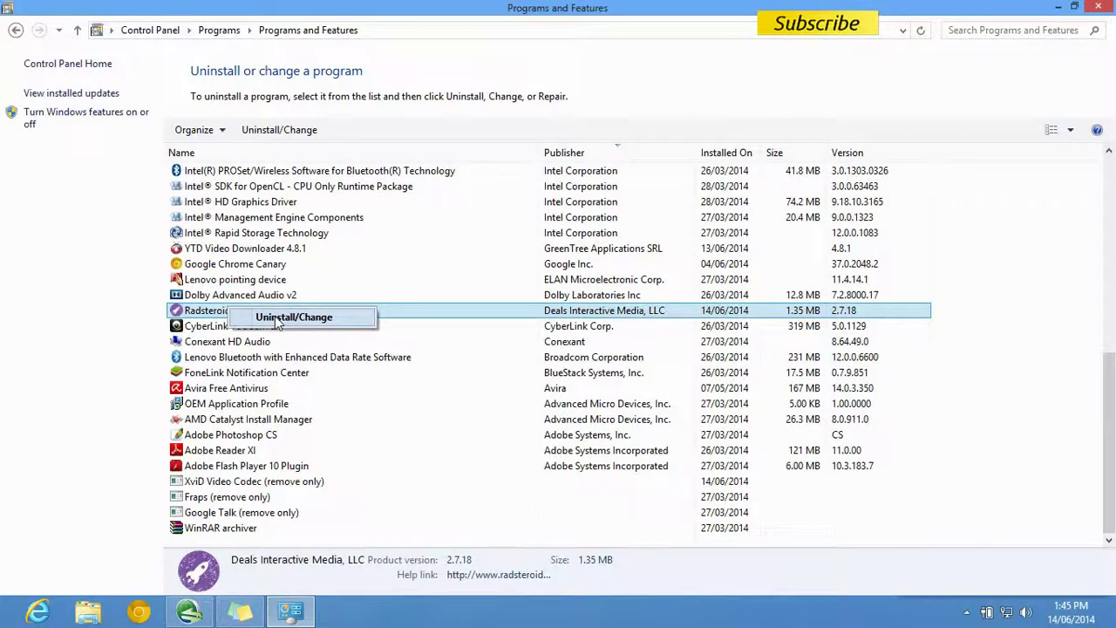
{"action": "left_click", "coordinate": [1098, 7]}
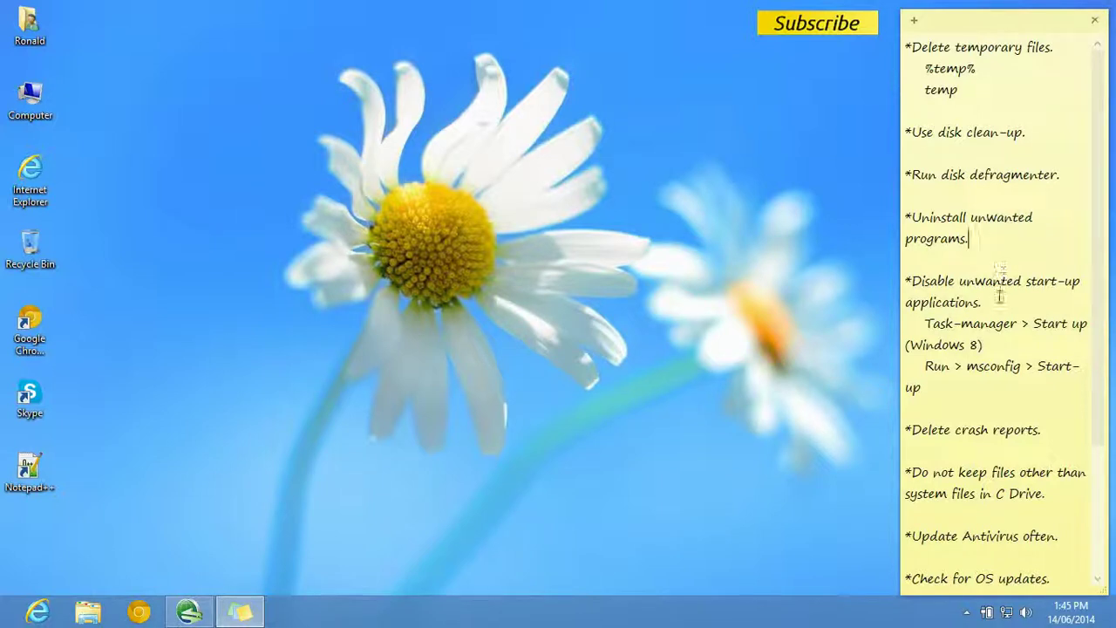
- Highlight the "Disable unwanted start-up applications" item in the checklist note to review it
{"action": "triple_click", "coordinate": [969, 281]}
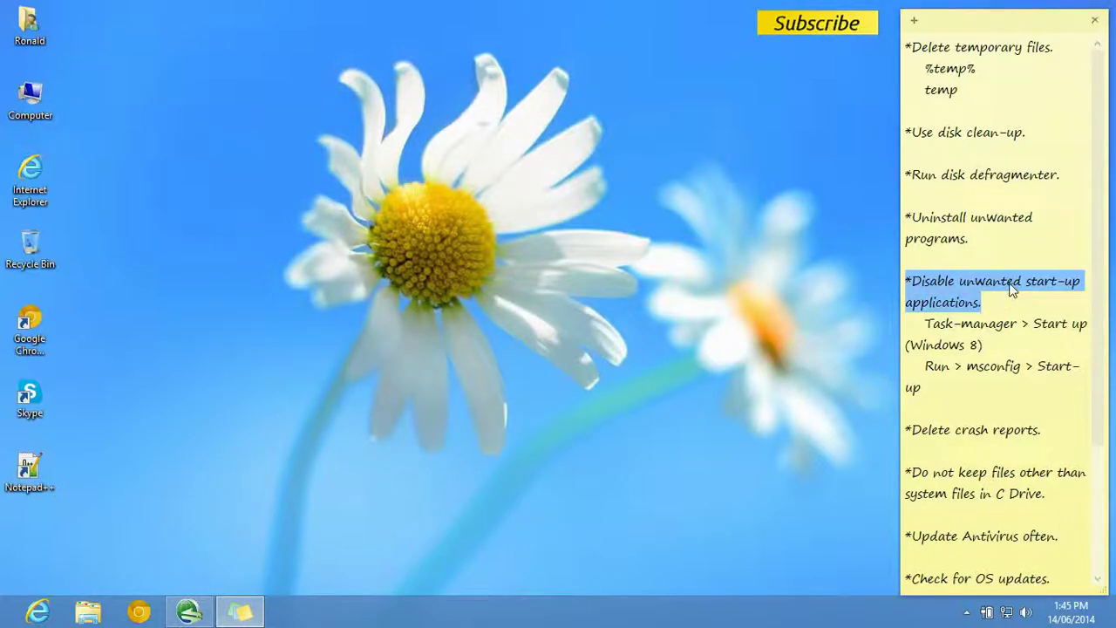
{"action": "left_click", "coordinate": [990, 316]}
{"action": "left_click", "coordinate": [987, 303]}
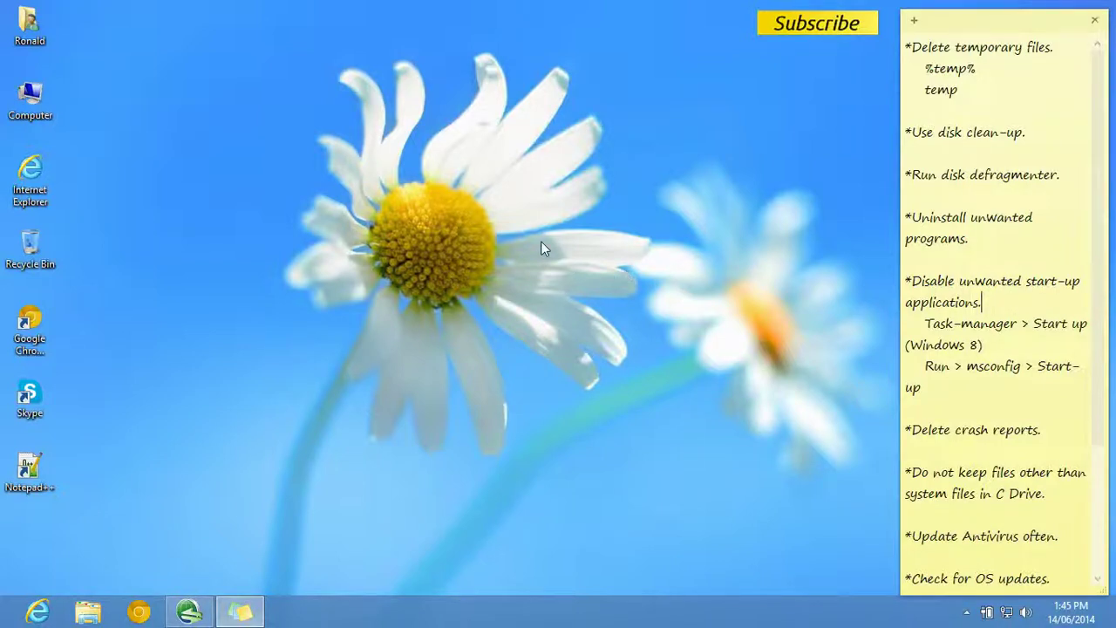
{"action": "left_click", "coordinate": [35, 610]}
{"action": "left_click", "coordinate": [35, 610]}
{"action": "right_click", "coordinate": [536, 259]}
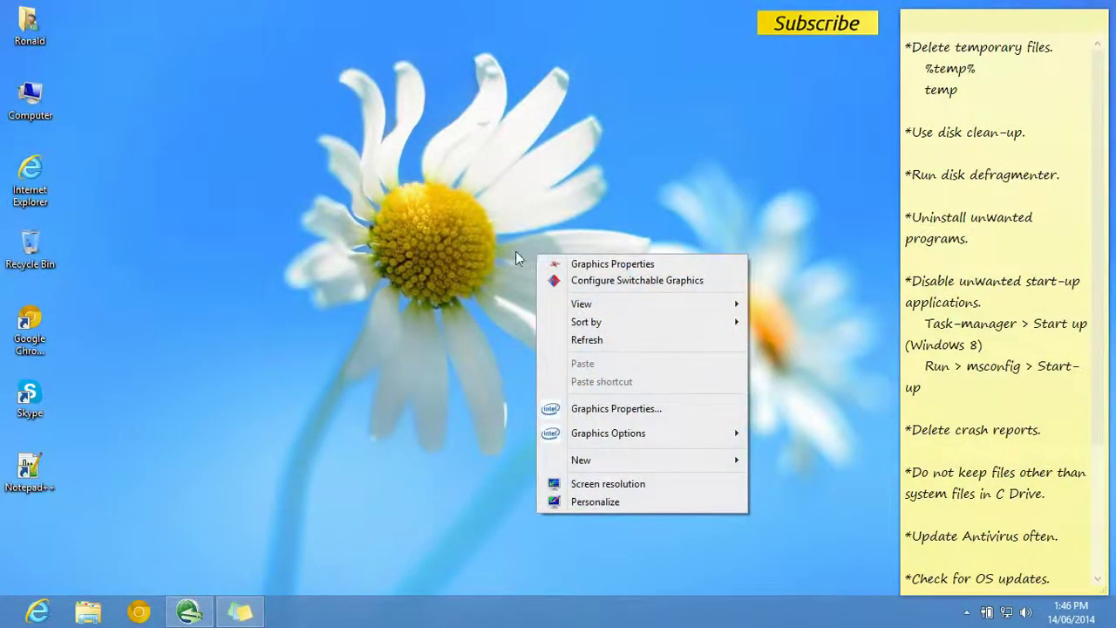
{"action": "left_click", "coordinate": [515, 257]}
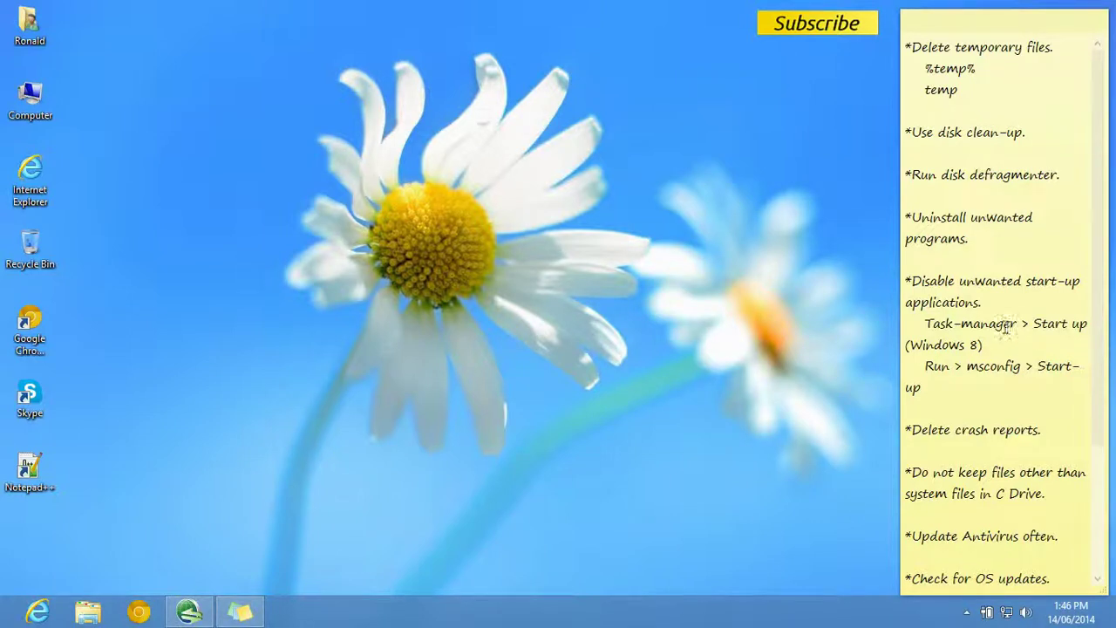
{"action": "left_click", "coordinate": [934, 314]}
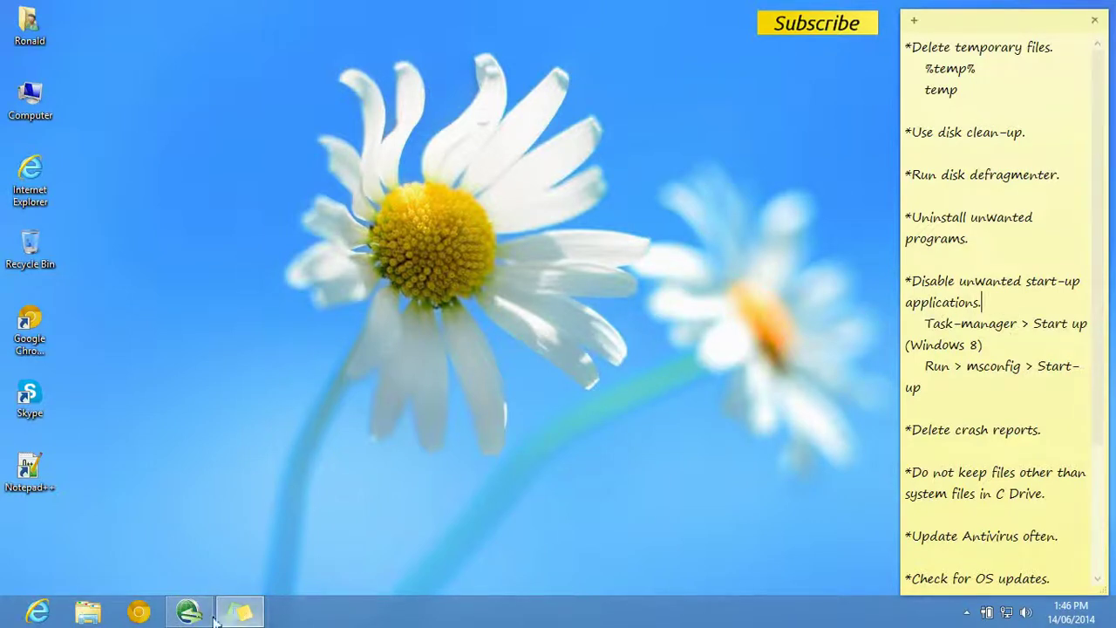
- Open the startup applications list in Task Manager and examine the status and startup impact of its entries
{"action": "right_click", "coordinate": [4, 621]}
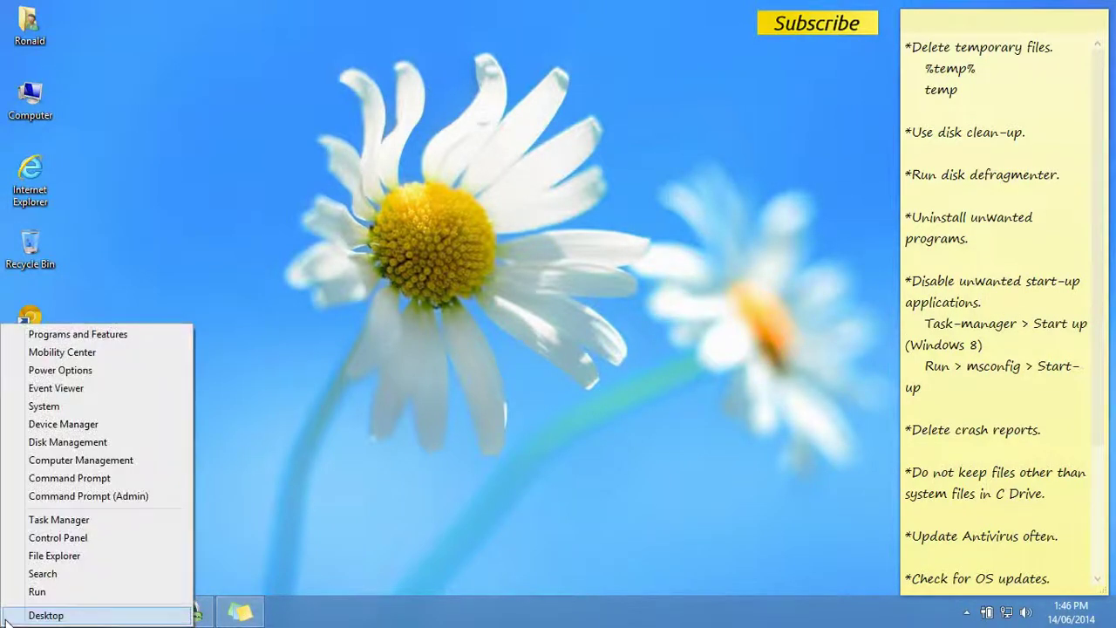
{"action": "left_click", "coordinate": [51, 520]}
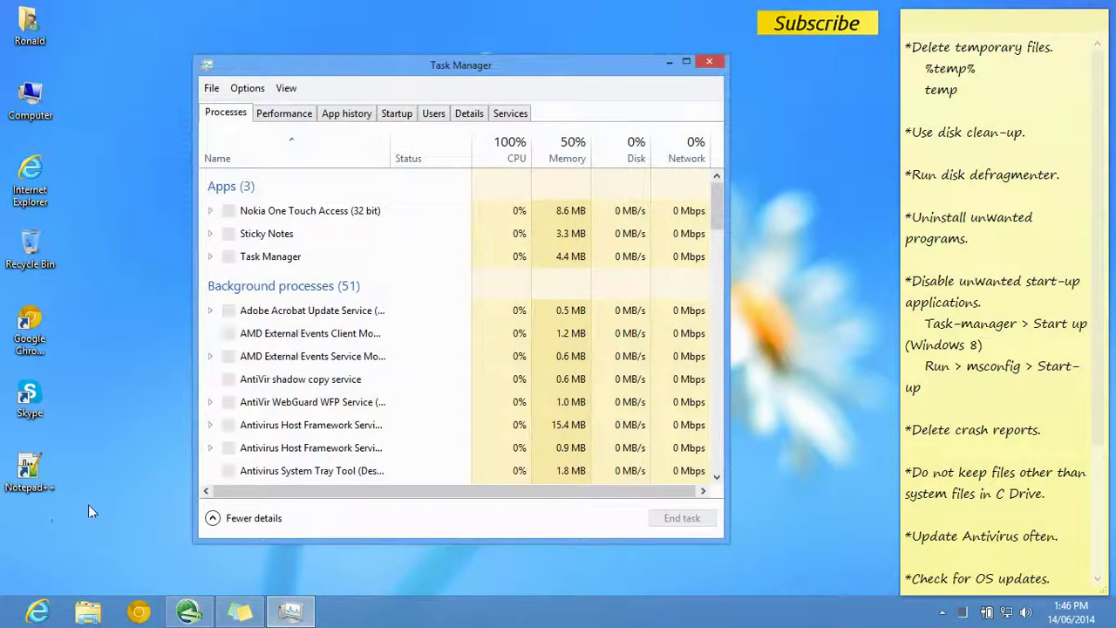
{"action": "left_click", "coordinate": [397, 114]}
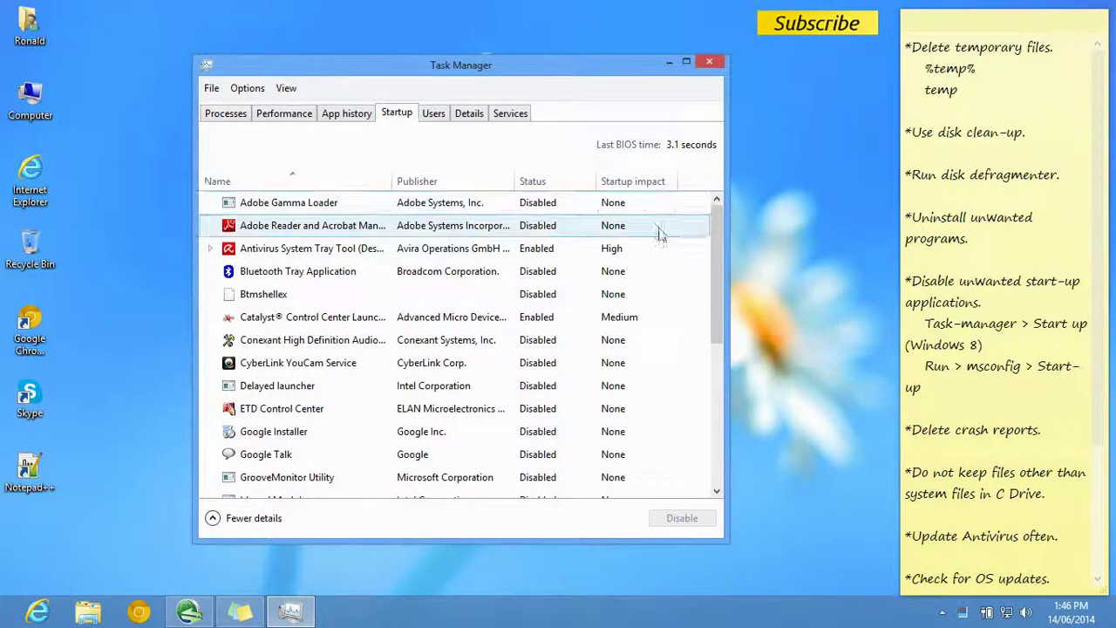
{"action": "left_click_drag", "start_coordinate": [718, 241], "coordinate": [718, 250]}
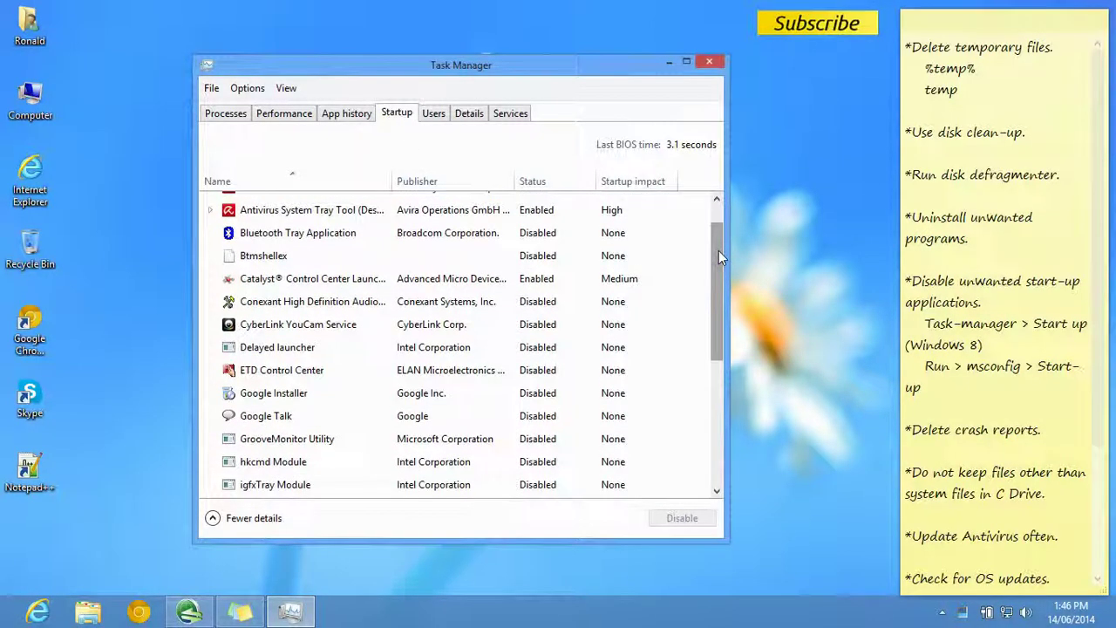
{"action": "left_click_drag", "start_coordinate": [719, 250], "coordinate": [724, 392]}
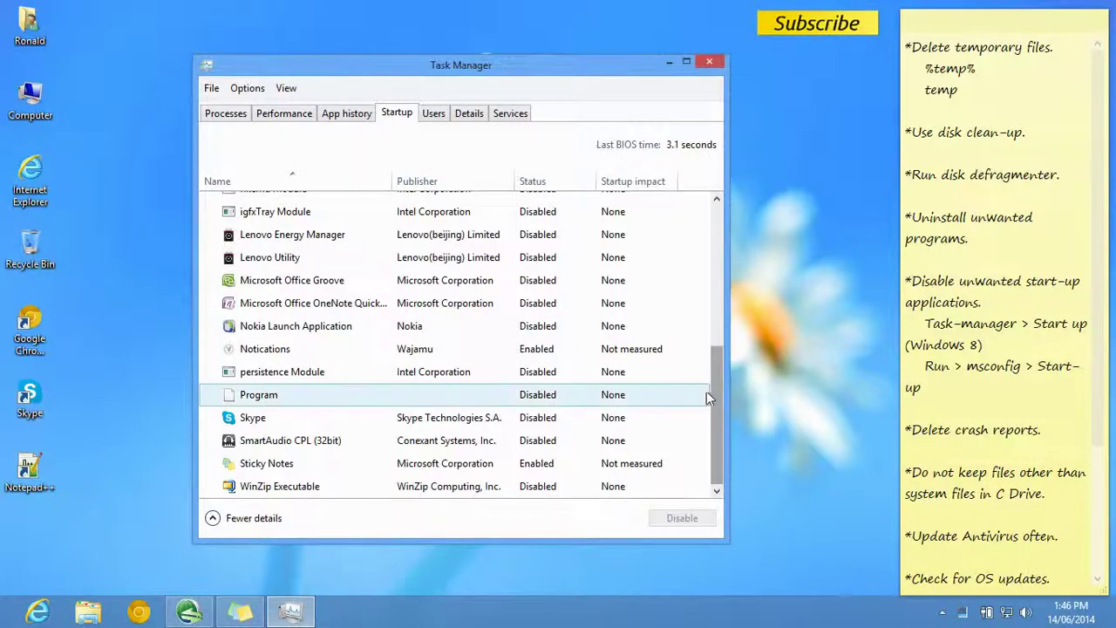
{"action": "left_click", "coordinate": [638, 398]}
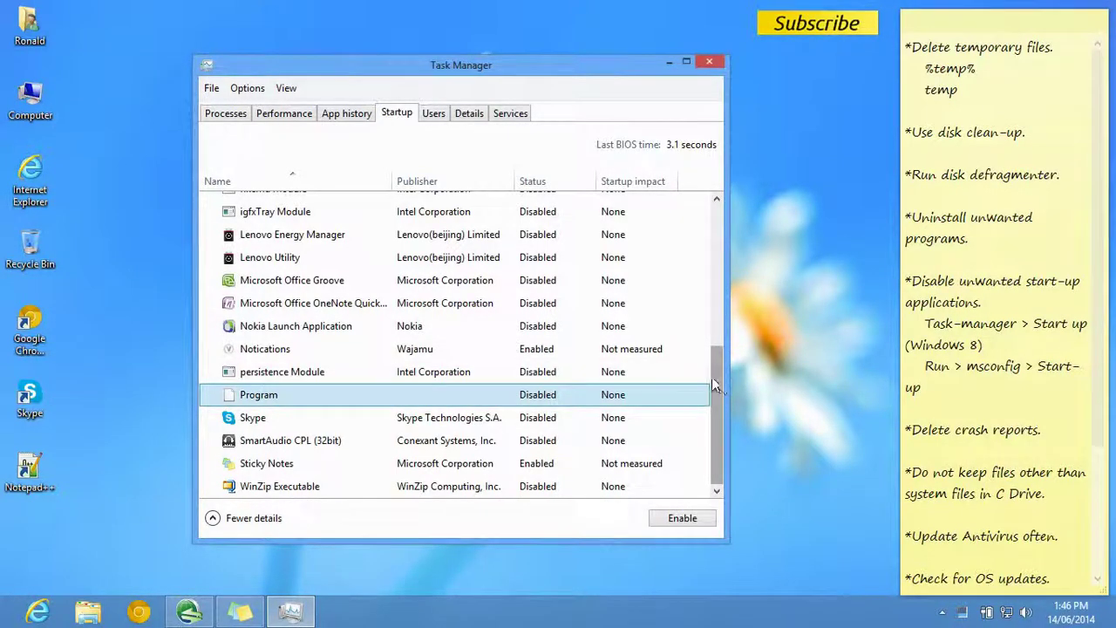
{"action": "left_click_drag", "start_coordinate": [712, 376], "coordinate": [713, 253]}
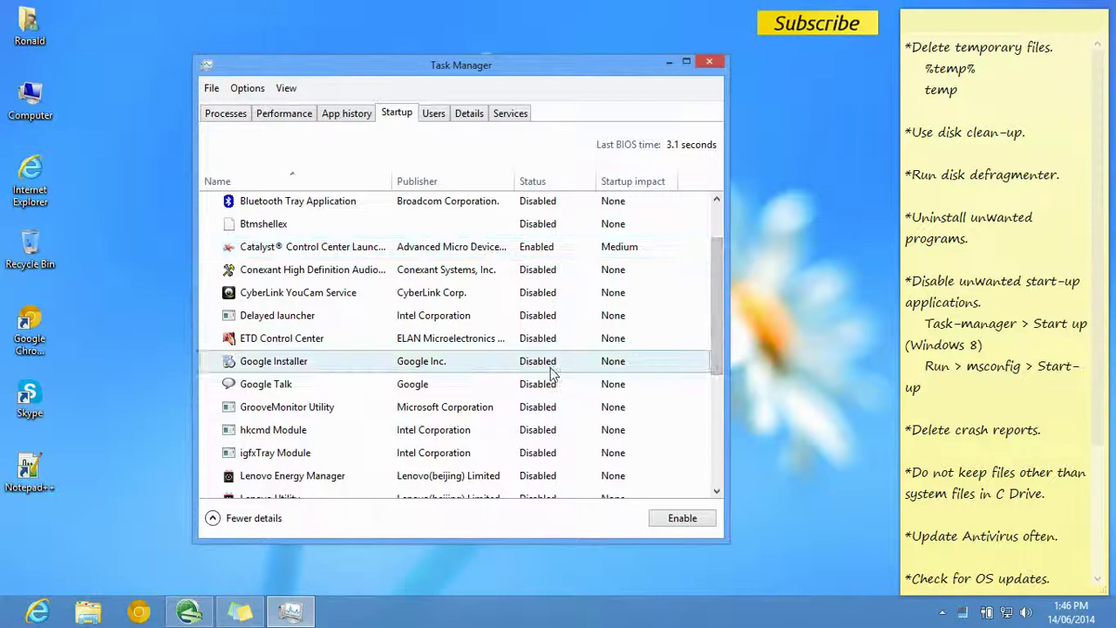
- Select the enabled Catalyst Control Center Launcher entry, review the remaining startup entries, and close Task Manager
{"action": "left_click", "coordinate": [544, 247]}
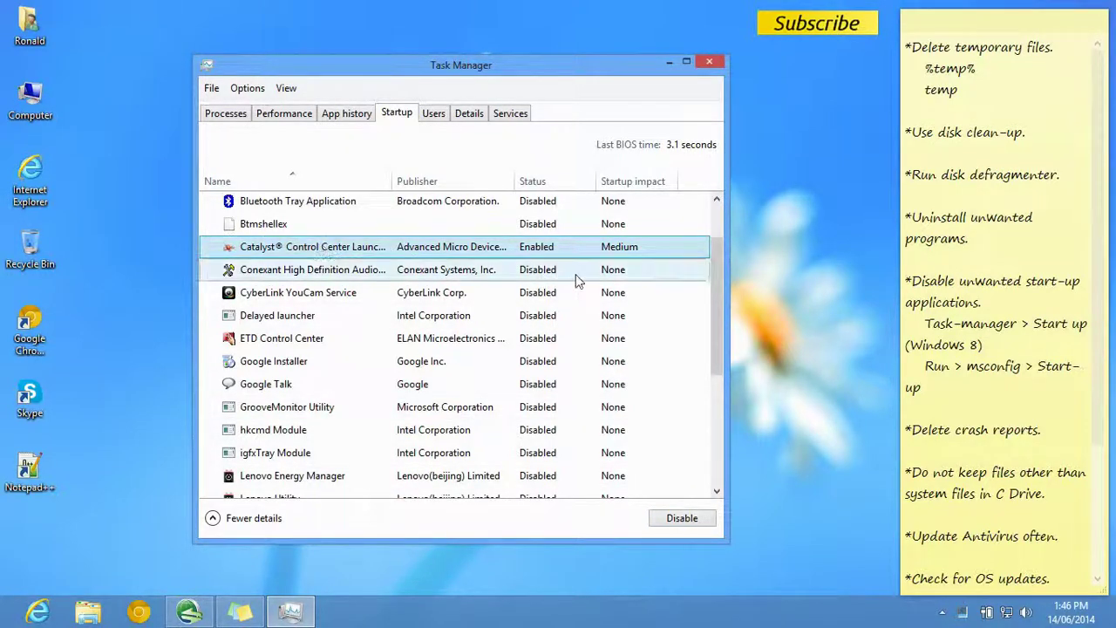
{"action": "left_click_drag", "start_coordinate": [717, 261], "coordinate": [716, 297]}
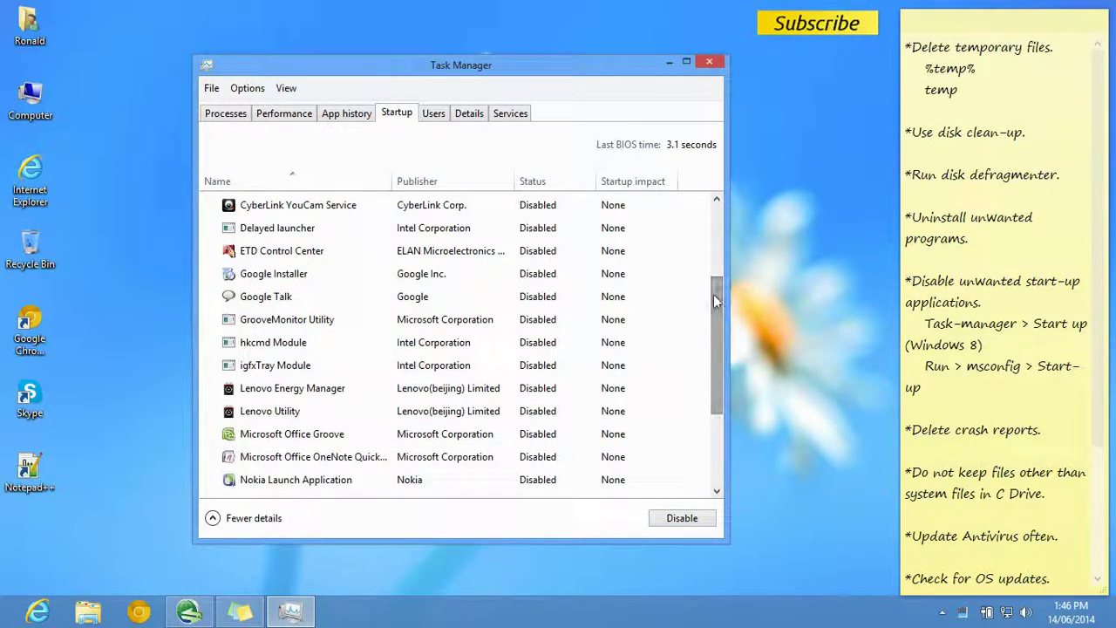
{"action": "left_click", "coordinate": [709, 65]}
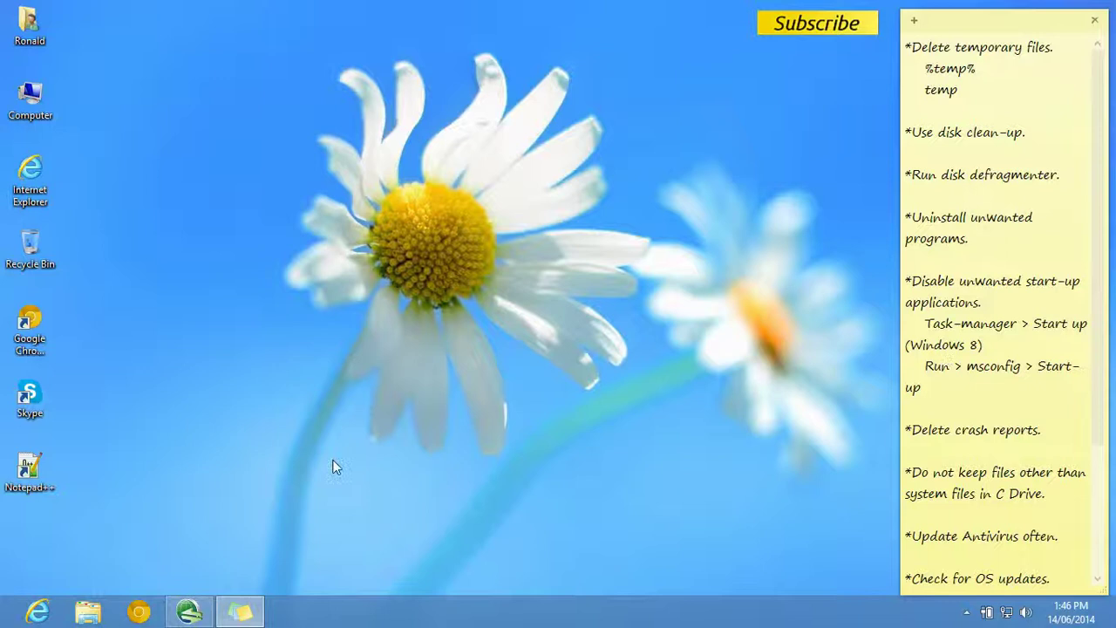
- Run msconfig, view the Startup section of System Configuration, and close the dialog without changing anything
{"action": "right_click", "coordinate": [16, 621]}
{"action": "left_click", "coordinate": [38, 591]}
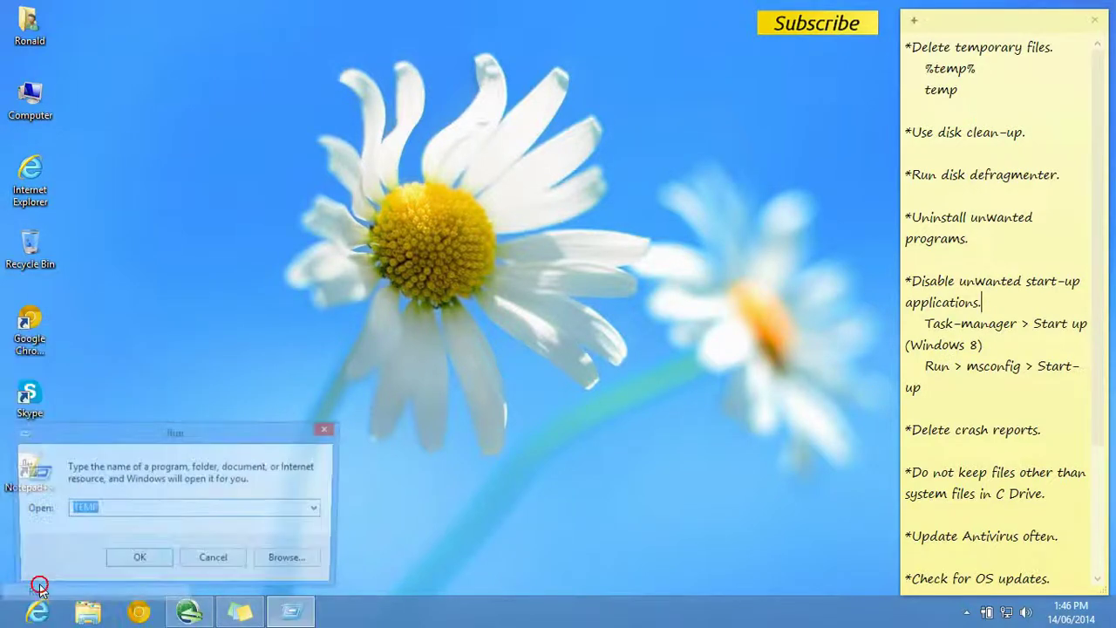
{"action": "type", "text": "ms"}
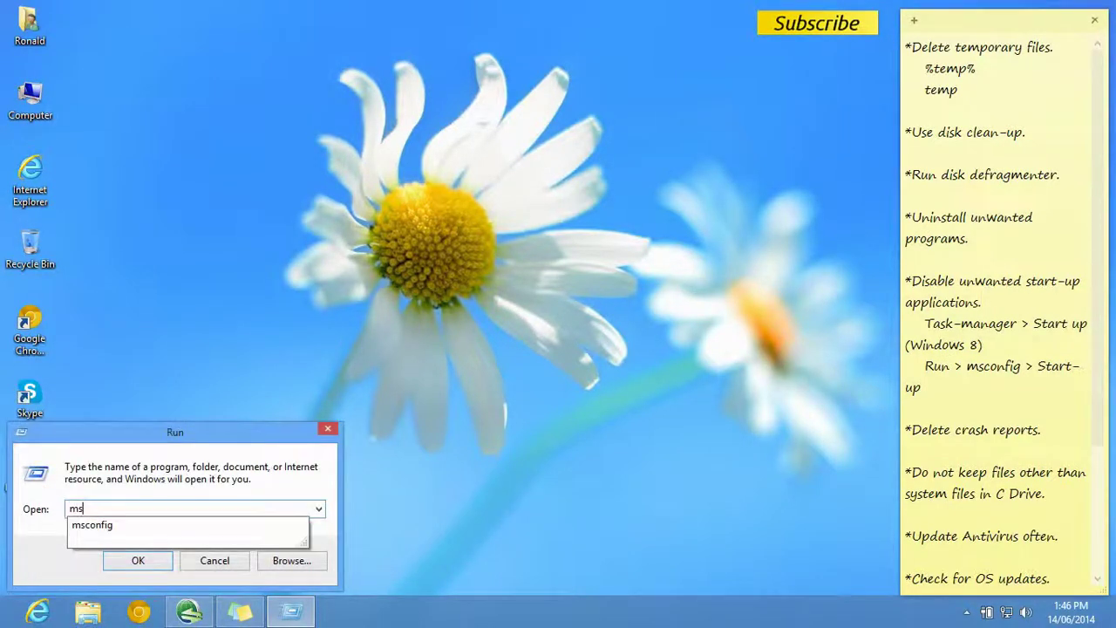
{"action": "left_click", "coordinate": [111, 528]}
{"action": "left_click", "coordinate": [119, 509]}
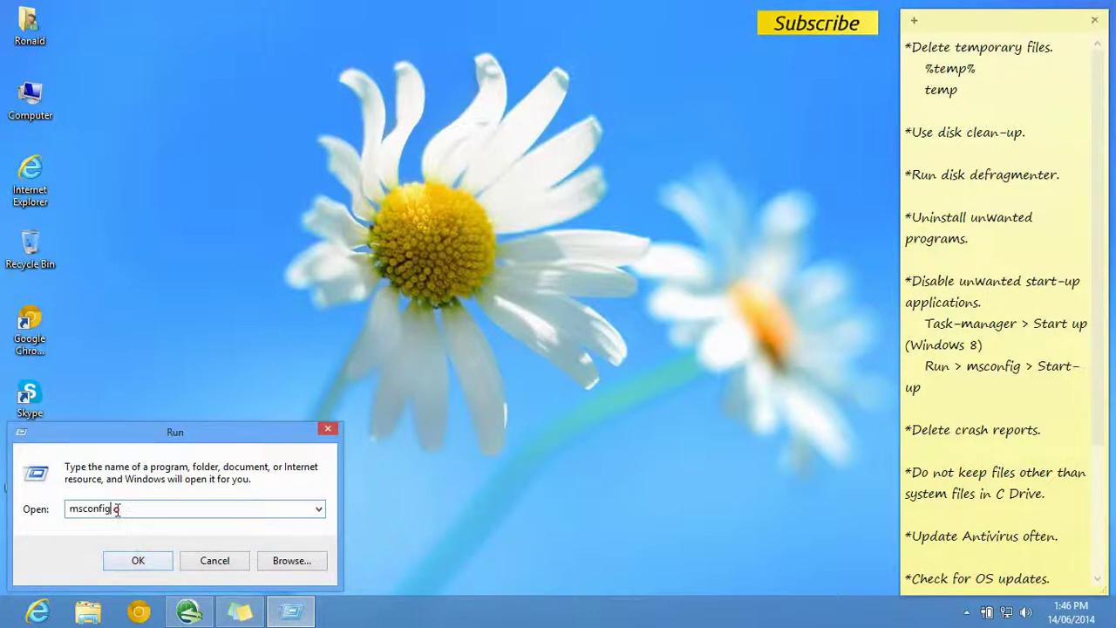
{"action": "left_click", "coordinate": [131, 565]}
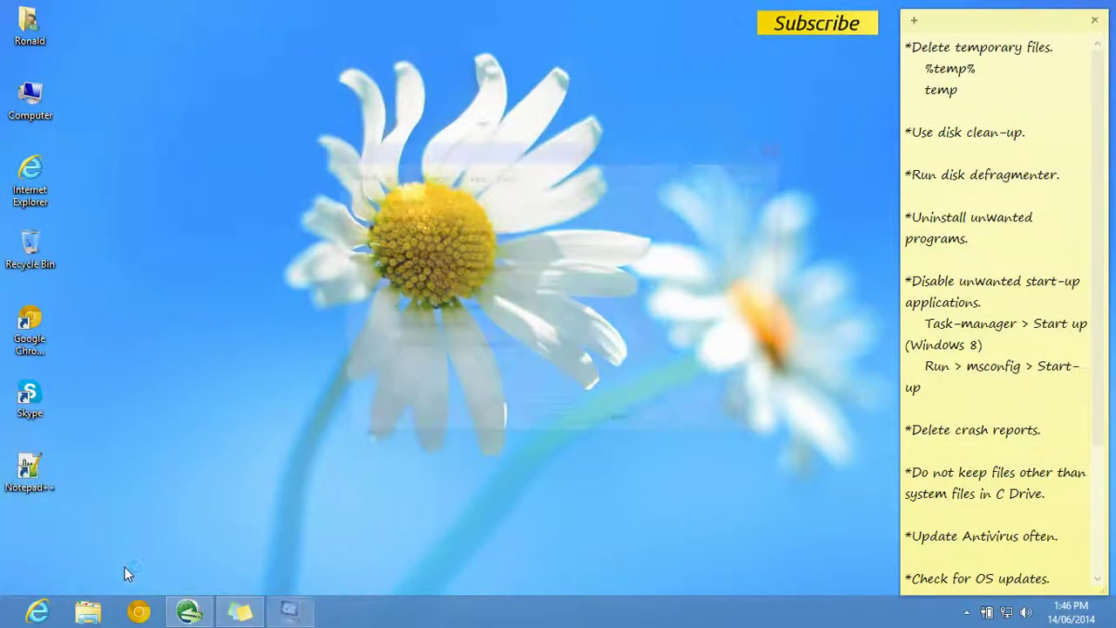
{"action": "left_click", "coordinate": [469, 177]}
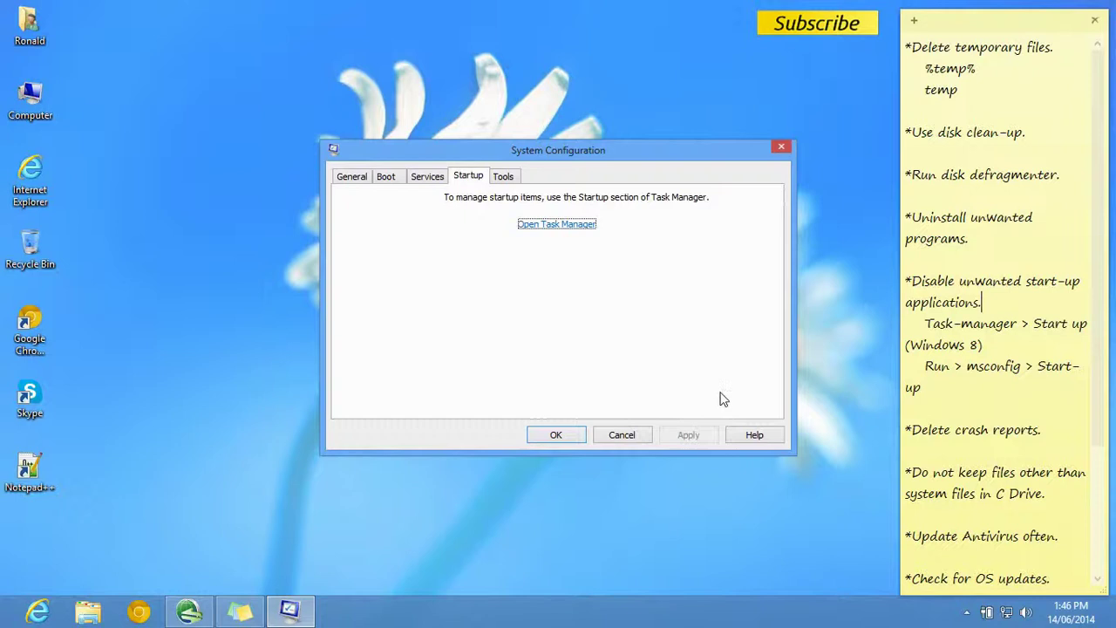
{"action": "left_click", "coordinate": [554, 436]}
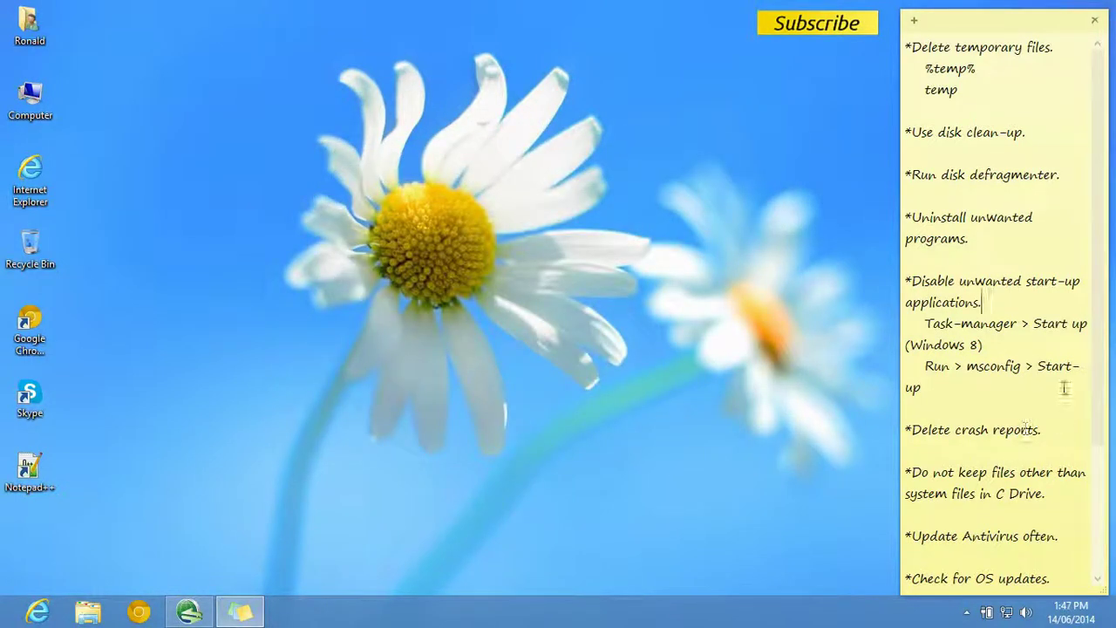
- Highlight the "Delete crash reports" item in the checklist note to review it
{"action": "left_click", "coordinate": [941, 392], "text": "shift"}
{"action": "key", "text": "shift+Up"}
{"action": "left_click", "coordinate": [1021, 392]}
{"action": "left_click_drag", "start_coordinate": [1050, 432], "coordinate": [906, 428]}
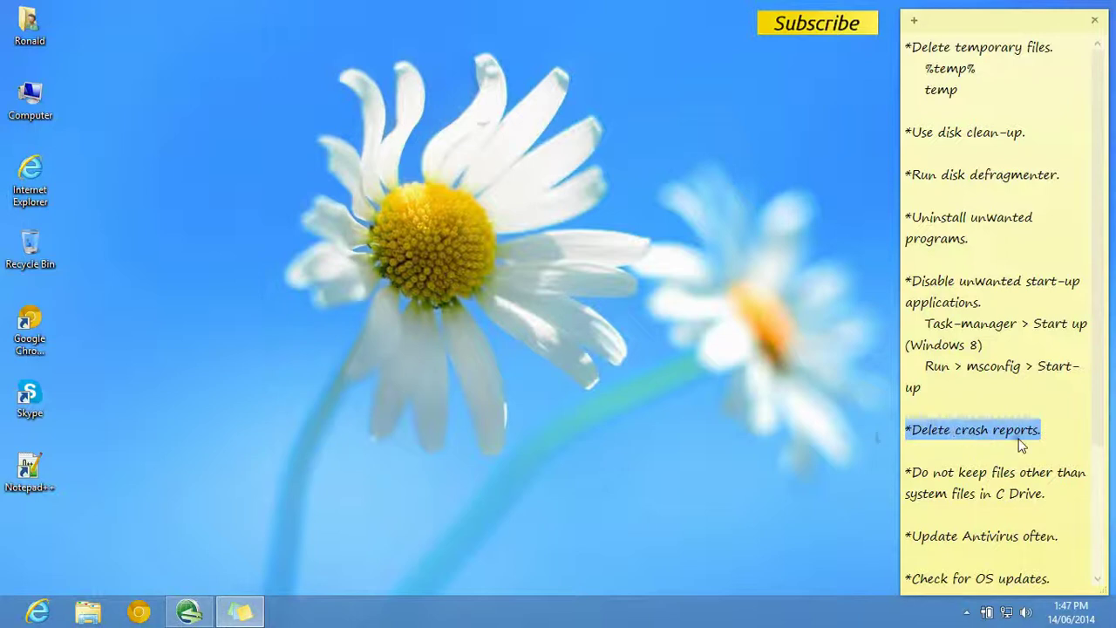
{"action": "left_click", "coordinate": [1061, 430]}
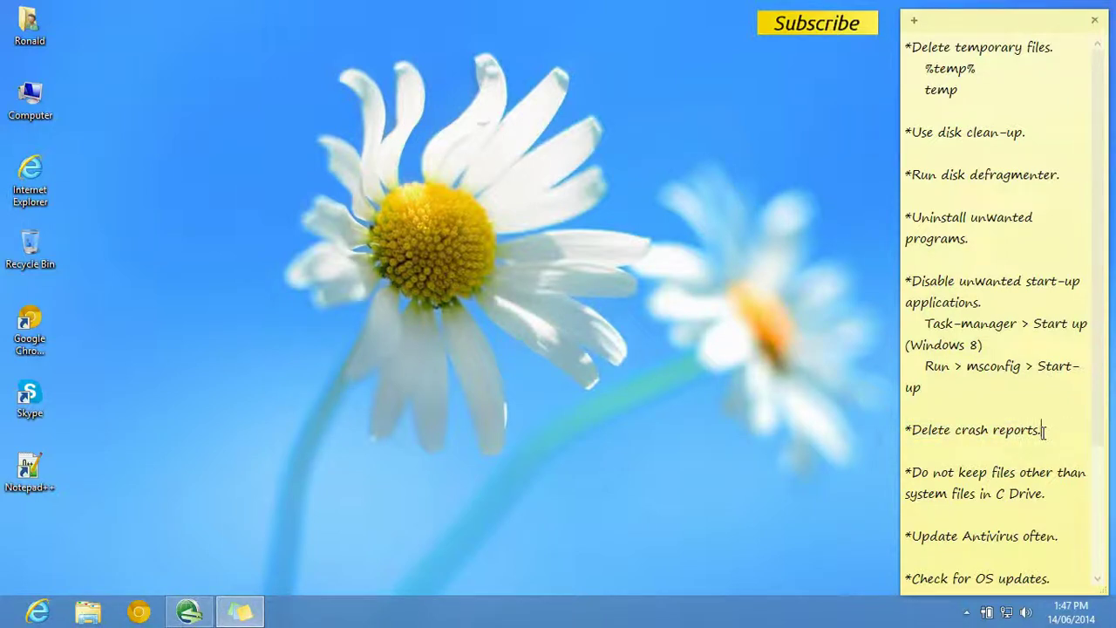
- Open the USER folder inside Users on Local Disk (C:) in File Explorer
{"action": "double_click", "coordinate": [29, 99]}
{"action": "left_click", "coordinate": [185, 127]}
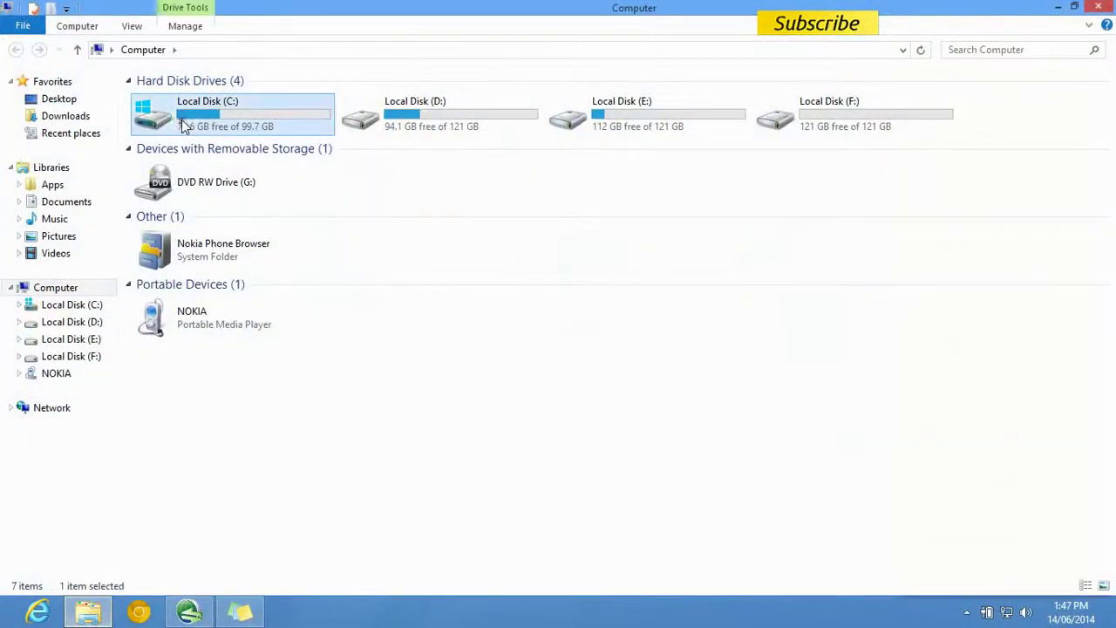
{"action": "double_click", "coordinate": [185, 126]}
{"action": "double_click", "coordinate": [178, 186]}
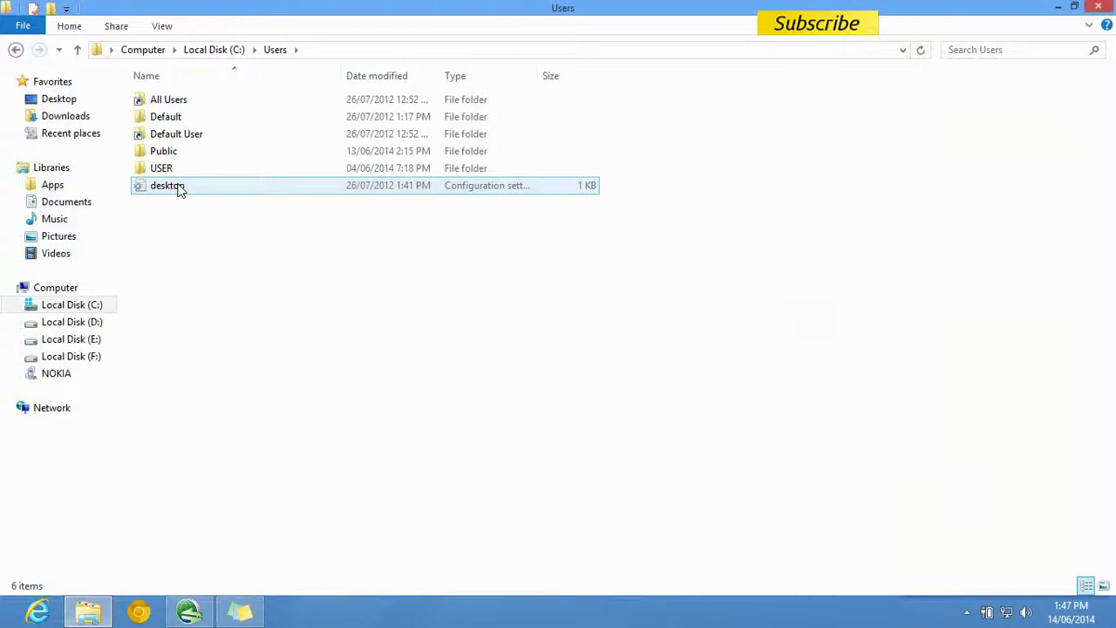
{"action": "double_click", "coordinate": [173, 169]}
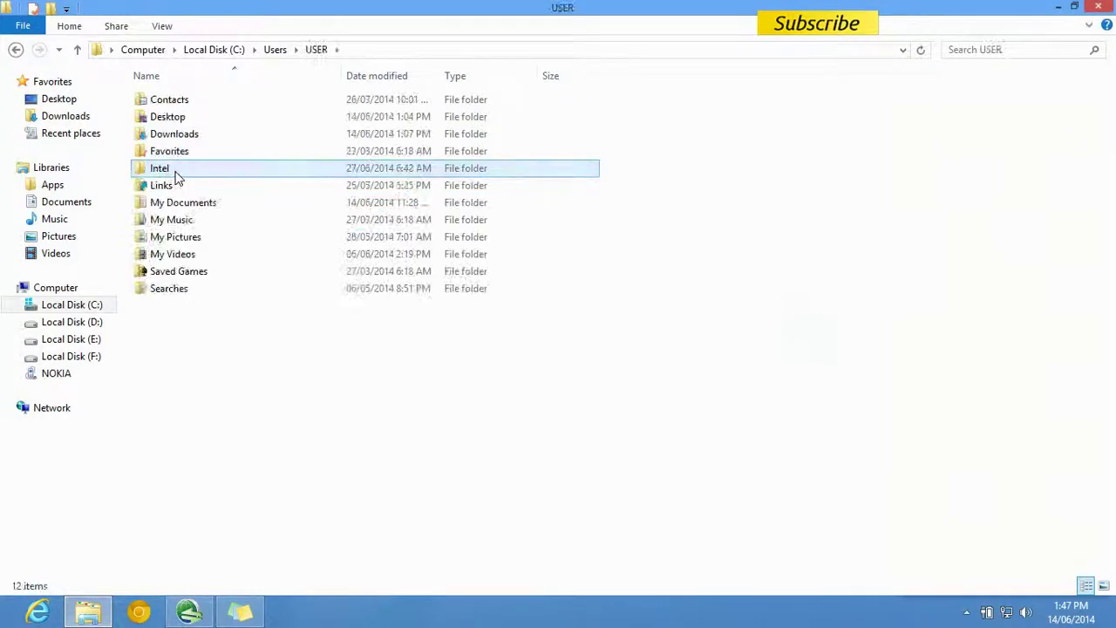
- Go to the AppData folder by extending the current folder path to C:\Users\USER\appdata
{"action": "left_click", "coordinate": [349, 49]}
{"action": "left_click", "coordinate": [350, 50]}
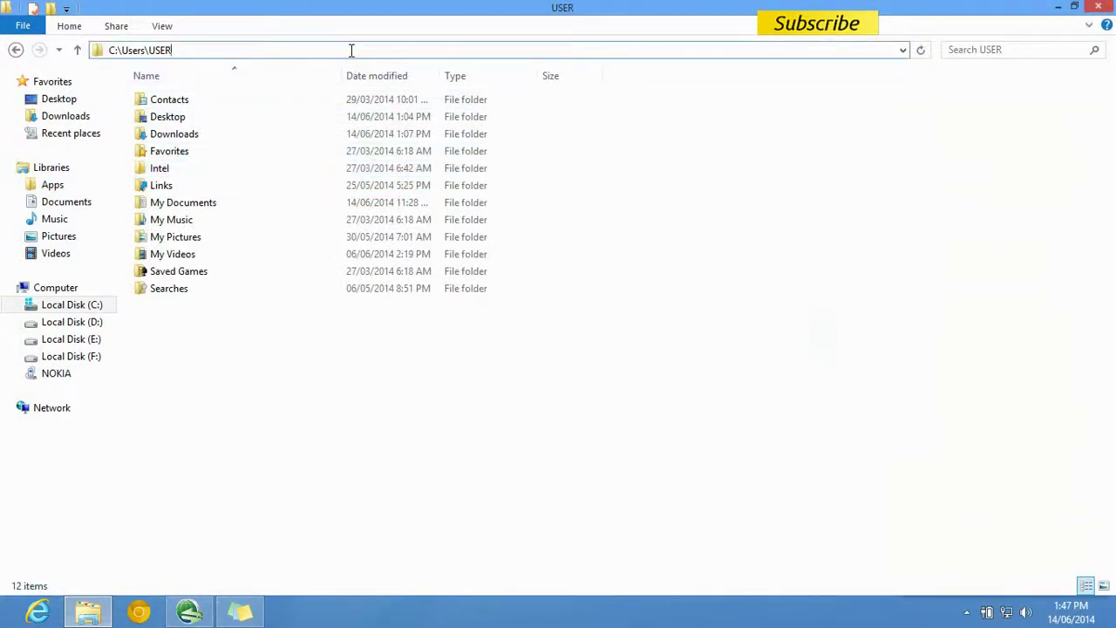
{"action": "type", "text": "\\a"}
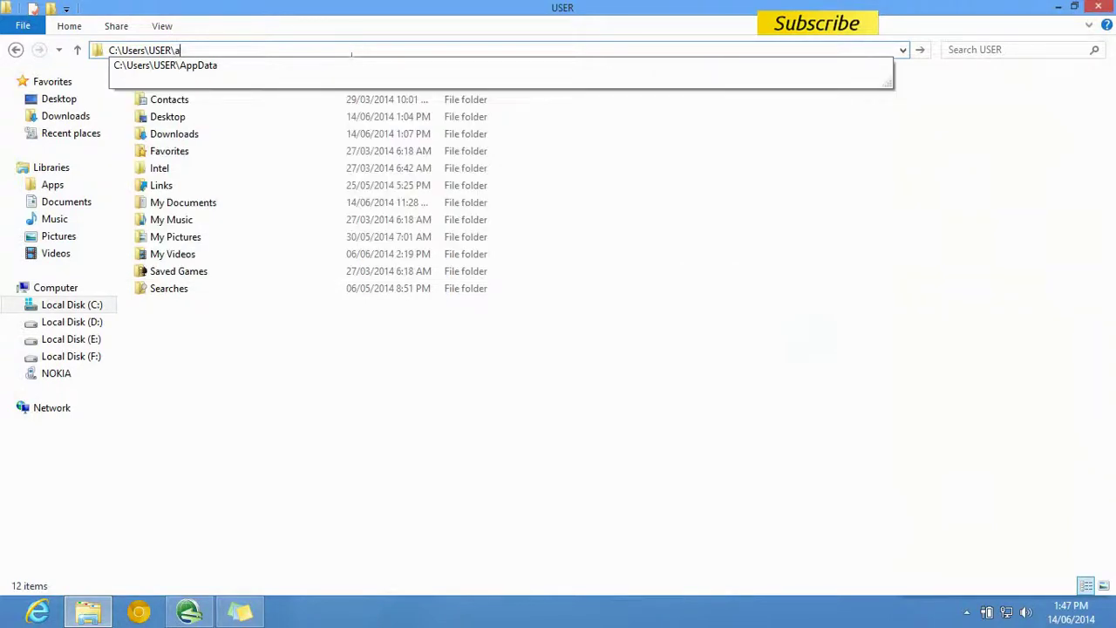
{"action": "type", "text": "ppdata"}
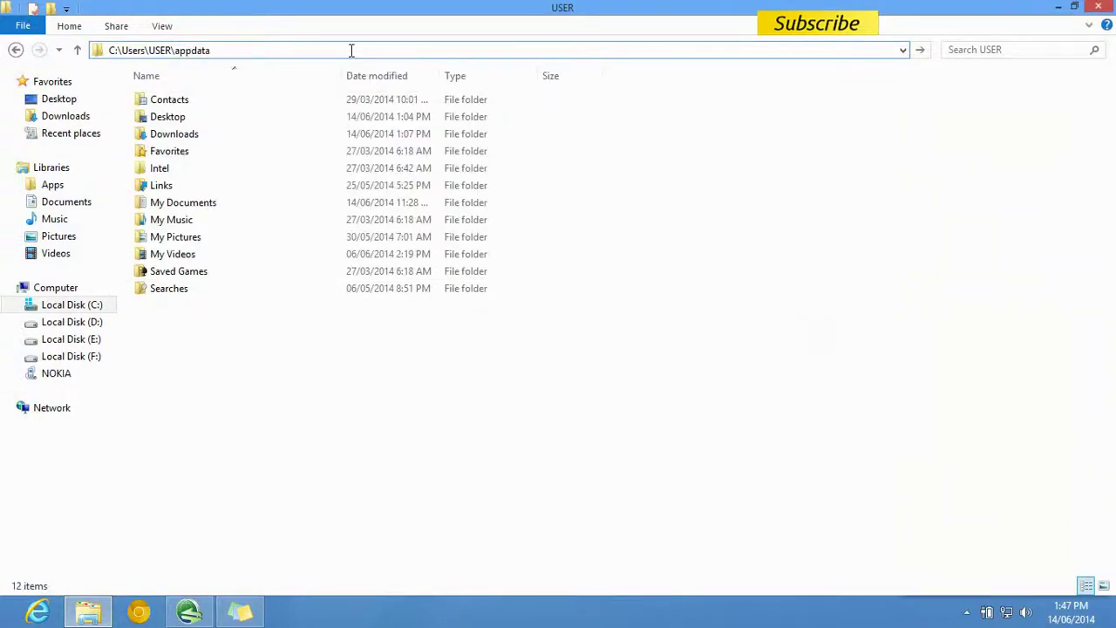
{"action": "key", "text": "Return"}
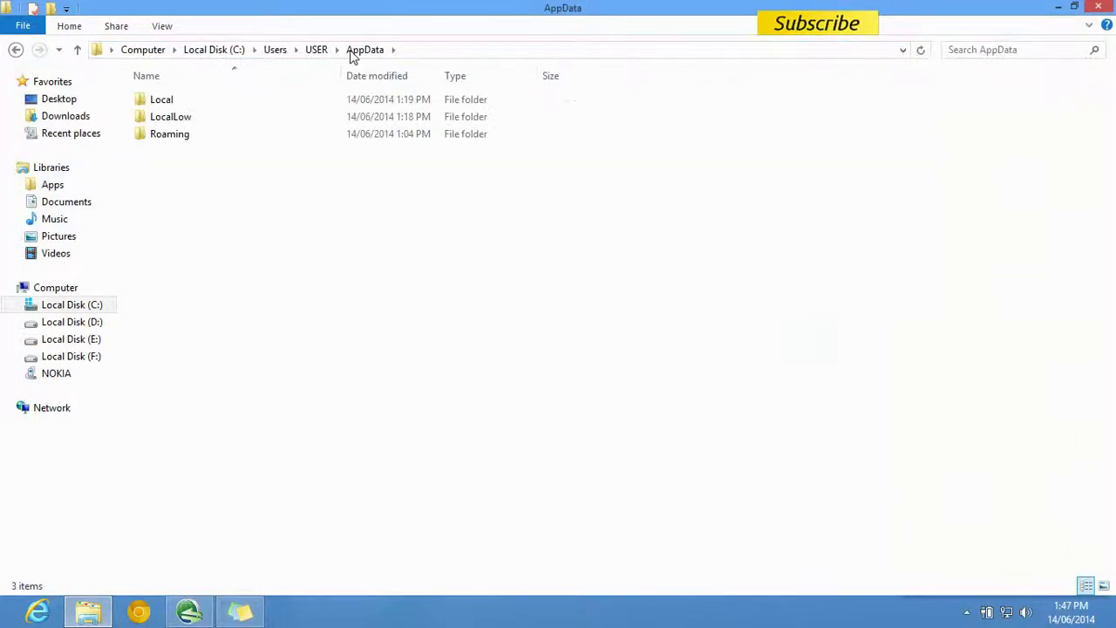
- Browse from AppData through Local, Microsoft and Windows into the WER error reporting folder
{"action": "left_click", "coordinate": [189, 106]}
{"action": "double_click", "coordinate": [190, 107]}
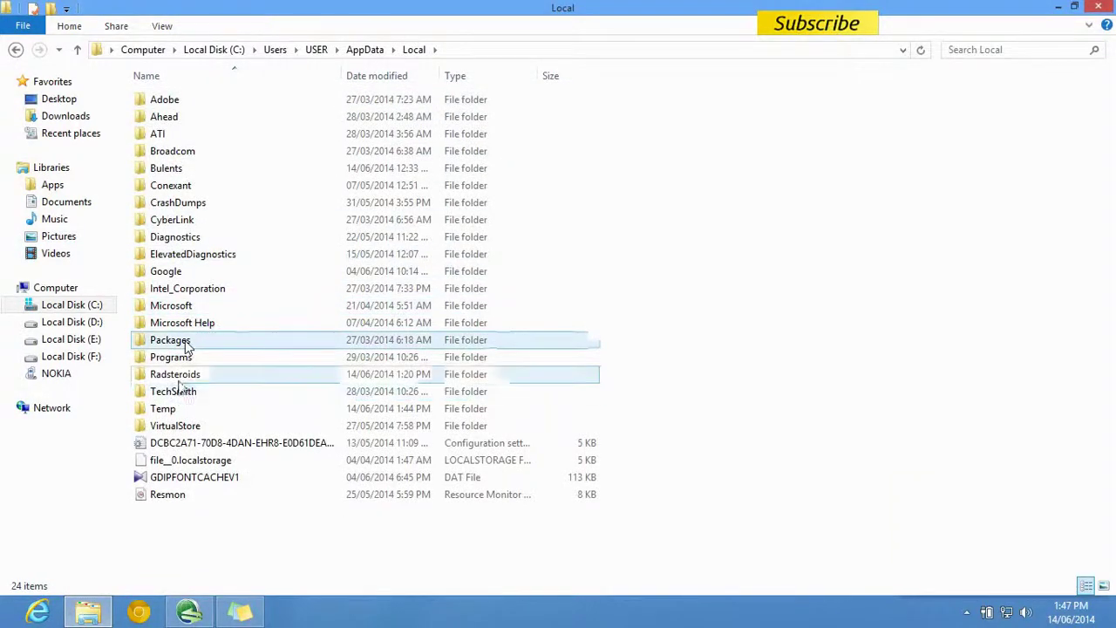
{"action": "left_click", "coordinate": [179, 360]}
{"action": "key", "text": "Up"}
{"action": "key", "text": "Up"}
{"action": "key", "text": "Up"}
{"action": "key", "text": "Return"}
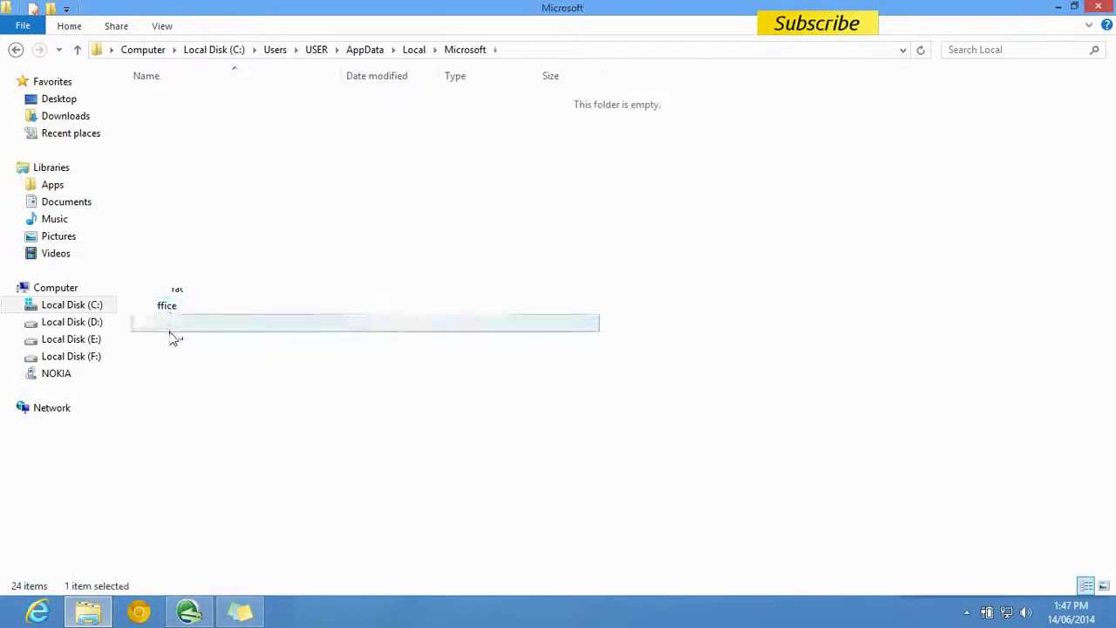
{"action": "double_click", "coordinate": [172, 479]}
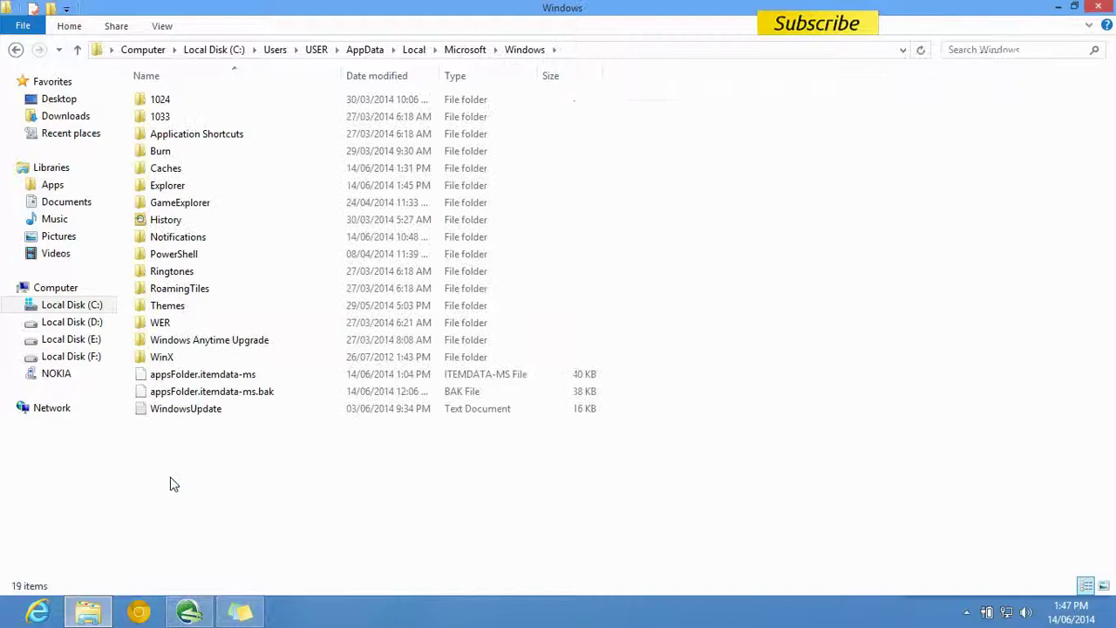
{"action": "double_click", "coordinate": [174, 322]}
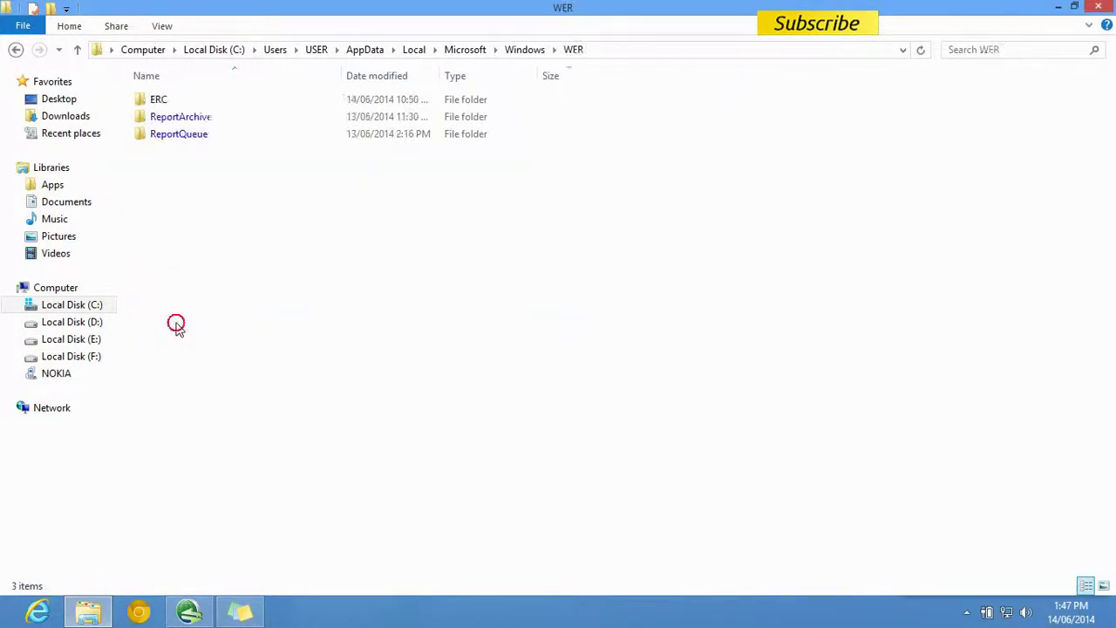
- Check the ReportQueue folder for crash reports and return to the WER folder
{"action": "double_click", "coordinate": [186, 135]}
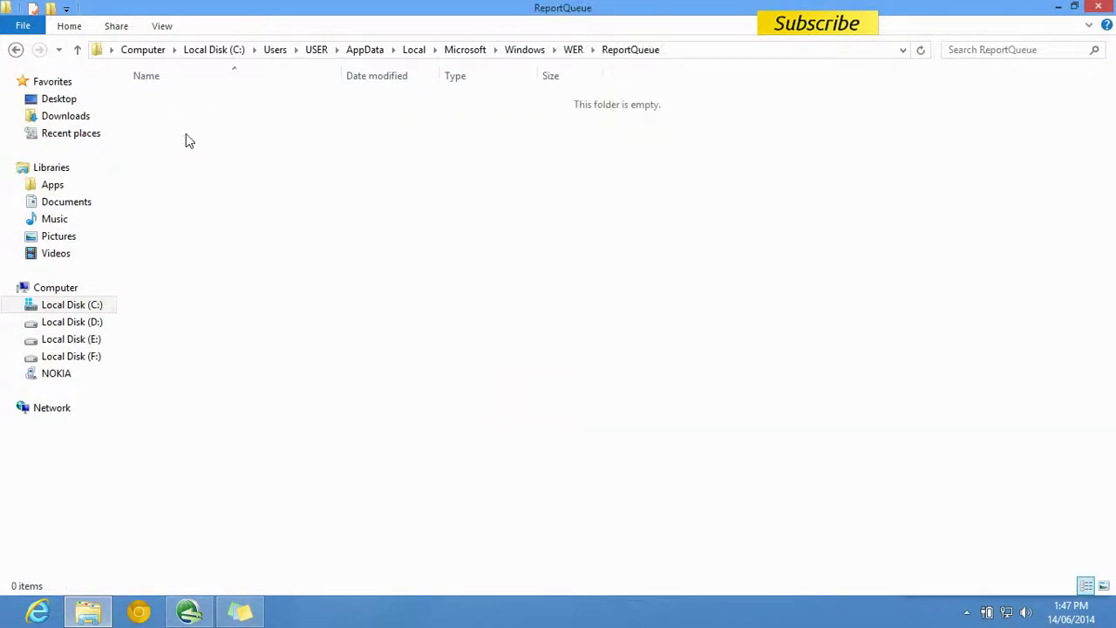
{"action": "left_click_drag", "start_coordinate": [582, 261], "coordinate": [247, 85]}
{"action": "left_click", "coordinate": [16, 49]}
- Delete all the AppCrash and AppHang report folders in ReportArchive and close the File Explorer window
{"action": "double_click", "coordinate": [154, 115]}
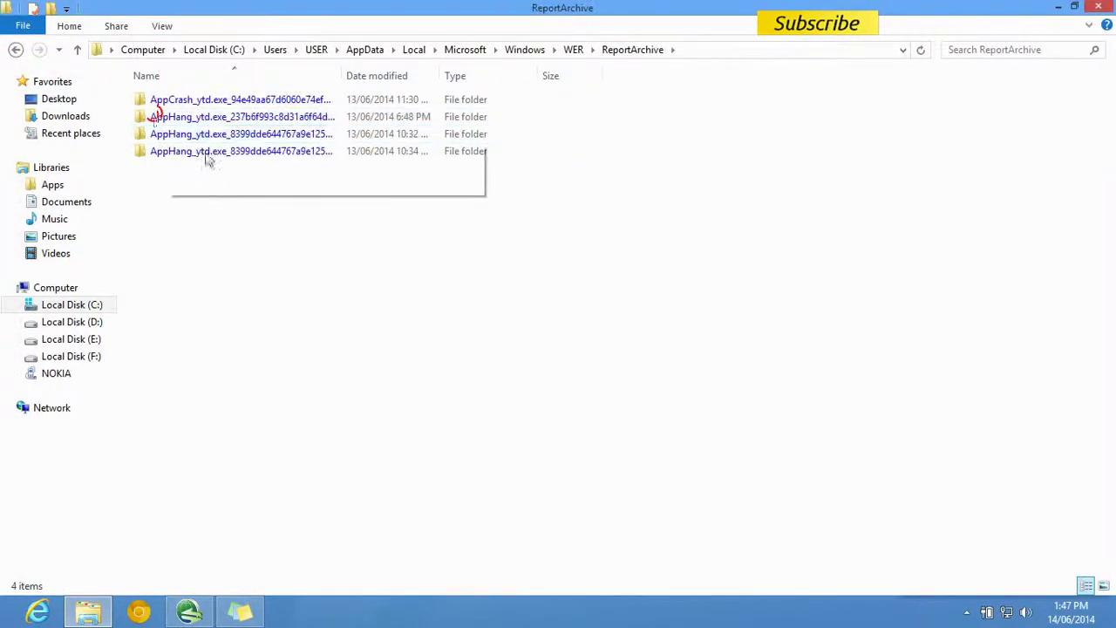
{"action": "left_click_drag", "start_coordinate": [207, 234], "coordinate": [199, 91]}
{"action": "right_click", "coordinate": [197, 109]}
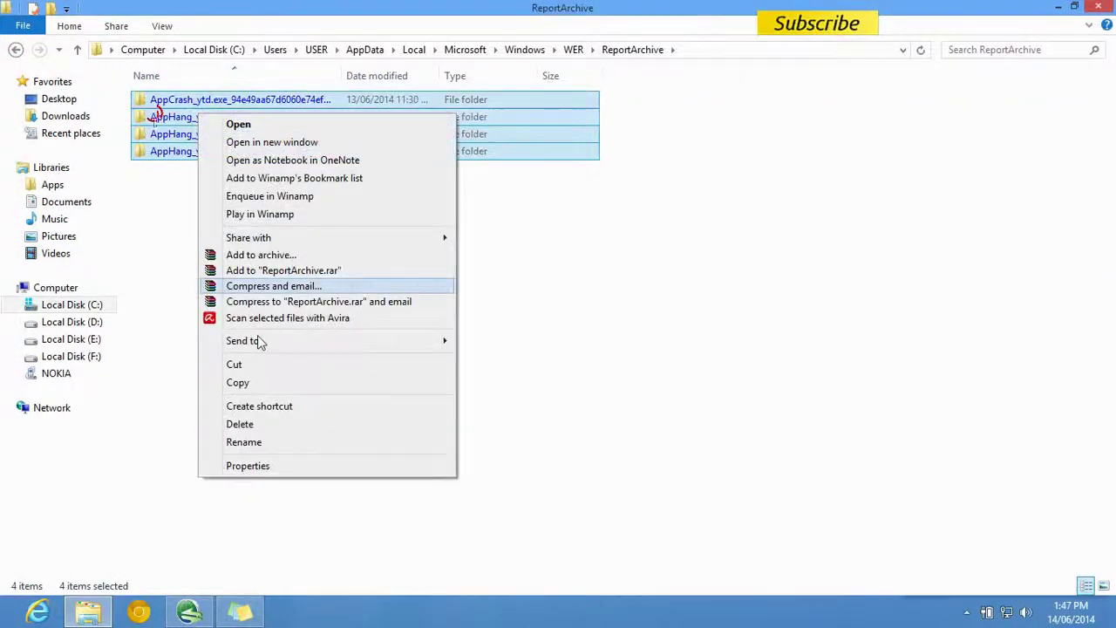
{"action": "left_click", "coordinate": [255, 425]}
{"action": "left_click", "coordinate": [1099, 6]}
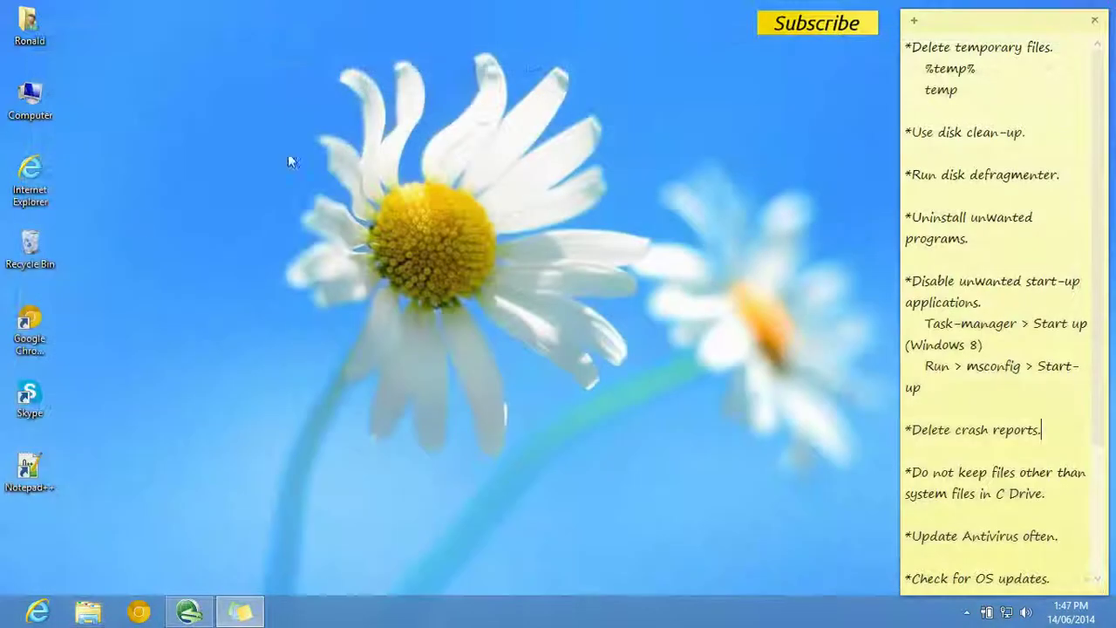
- Empty the Recycle Bin, permanently deleting the discarded crash reports
{"action": "right_click", "coordinate": [30, 243]}
{"action": "left_click", "coordinate": [101, 292]}
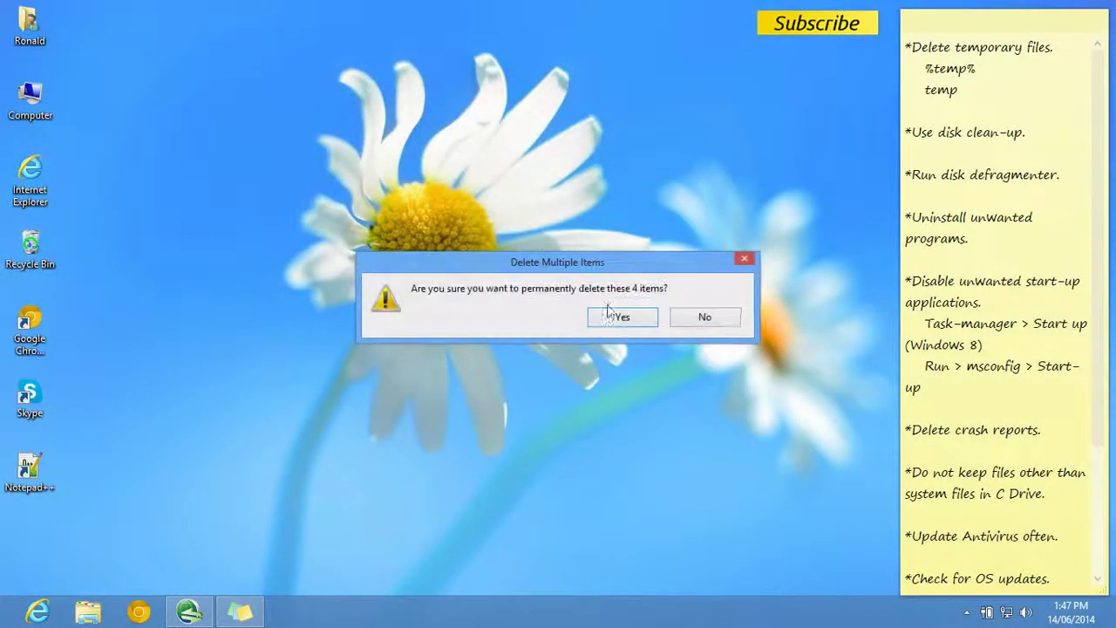
{"action": "left_click", "coordinate": [619, 315]}
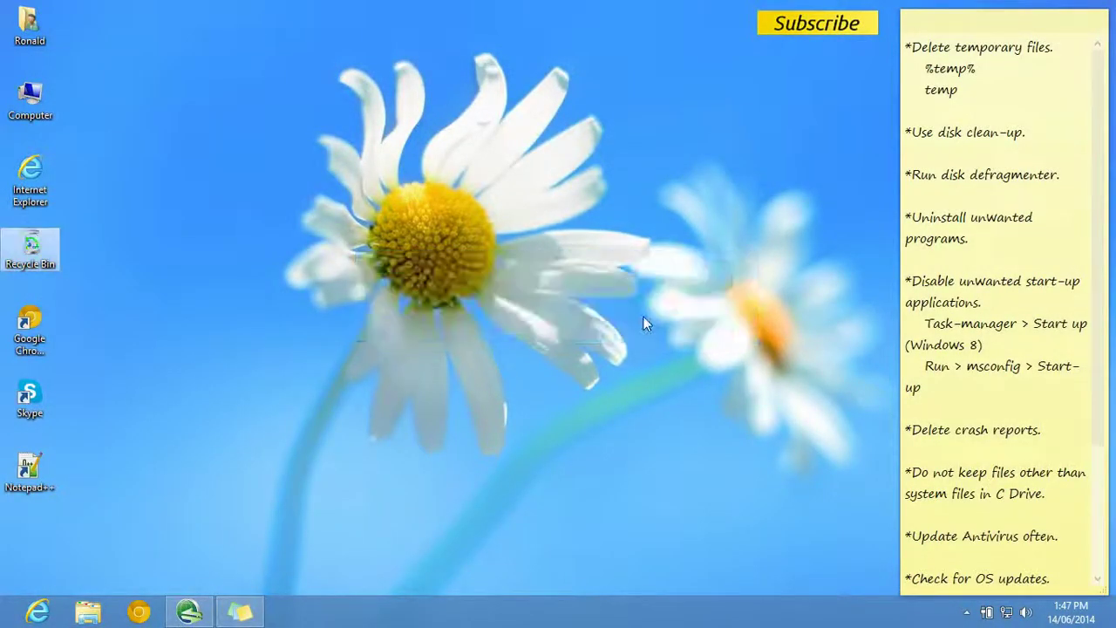
- Highlight the checklist item "Do not keep files other than system files in C Drive" to review it
{"action": "left_click", "coordinate": [1047, 429]}
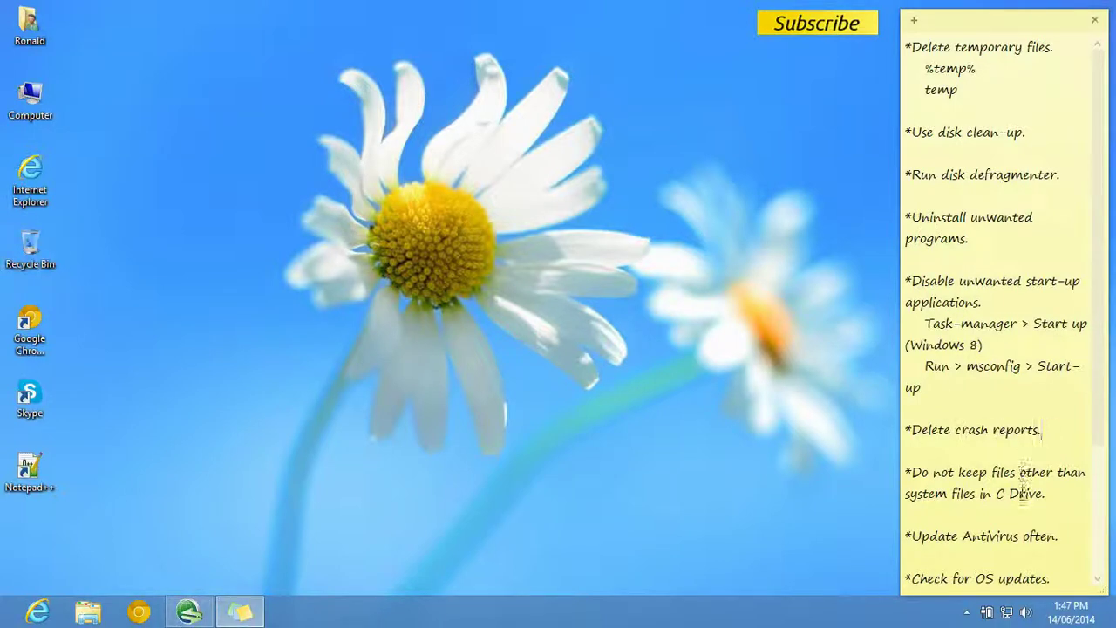
{"action": "left_click_drag", "start_coordinate": [1065, 495], "coordinate": [898, 462]}
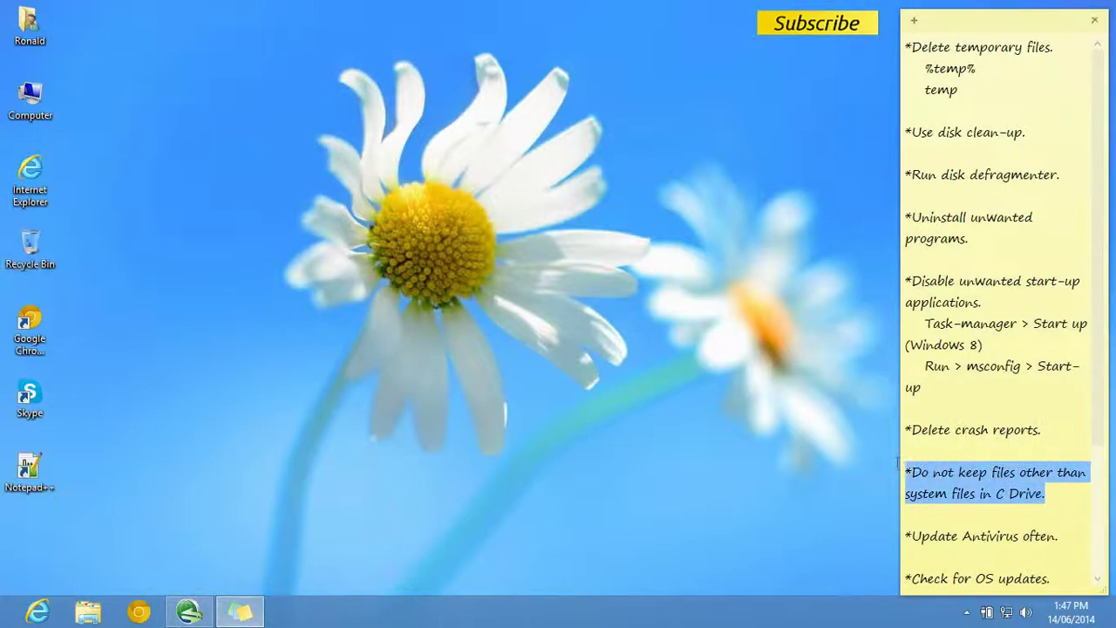
{"action": "left_click", "coordinate": [1048, 493]}
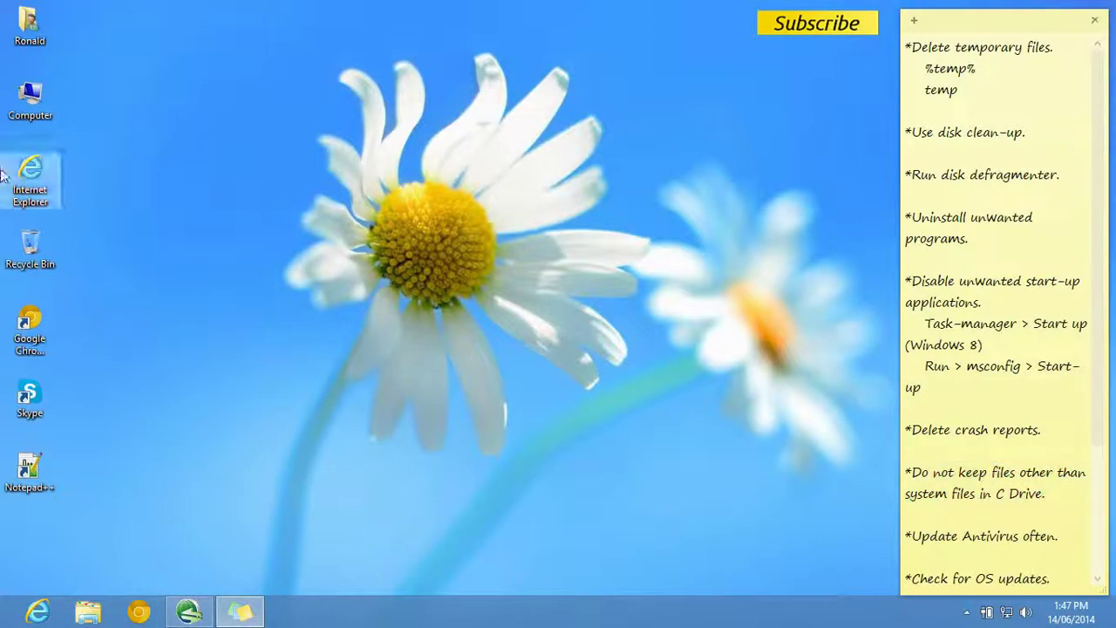
- Open Local Disk (C:) from Computer and examine its folders, from Fraps to Windows
{"action": "left_click", "coordinate": [17, 118]}
{"action": "double_click", "coordinate": [17, 117]}
{"action": "left_click", "coordinate": [218, 115]}
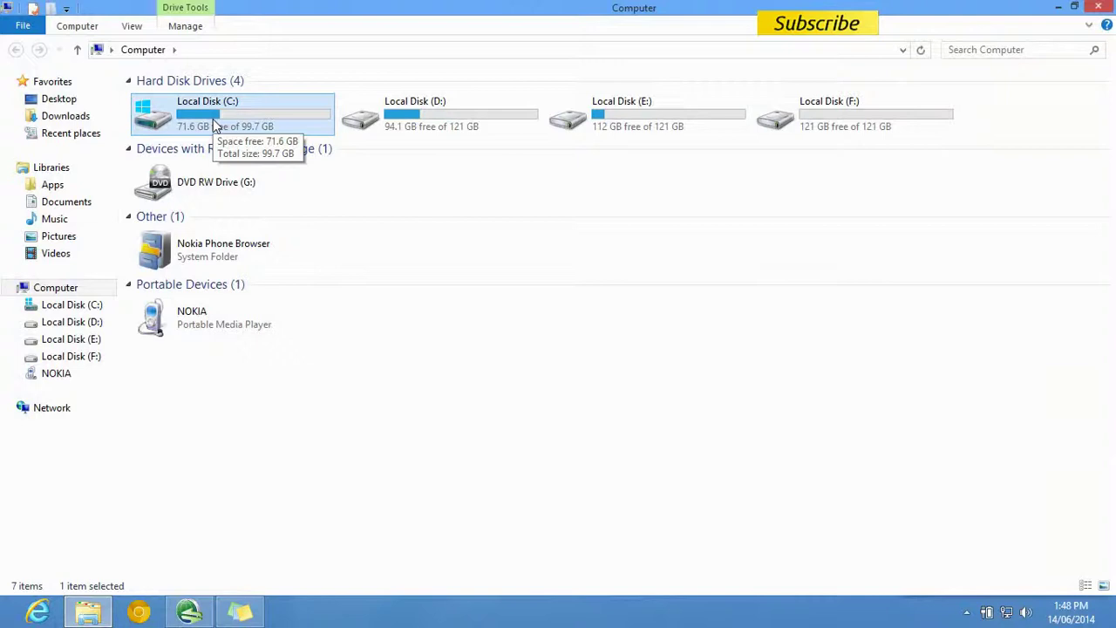
{"action": "double_click", "coordinate": [213, 122]}
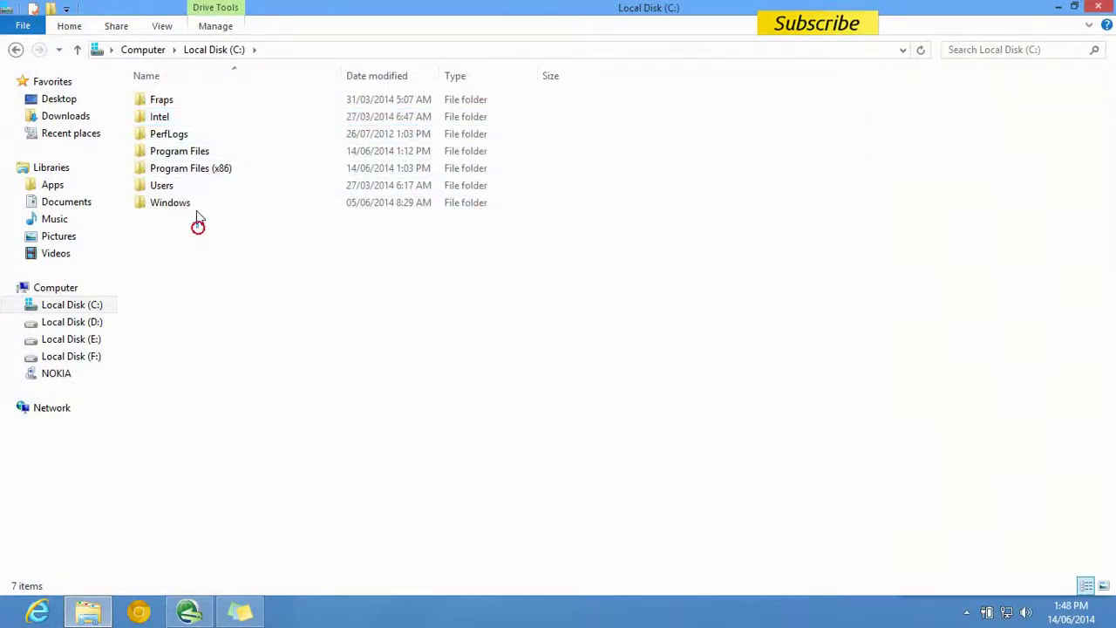
{"action": "left_click_drag", "start_coordinate": [198, 218], "coordinate": [190, 106]}
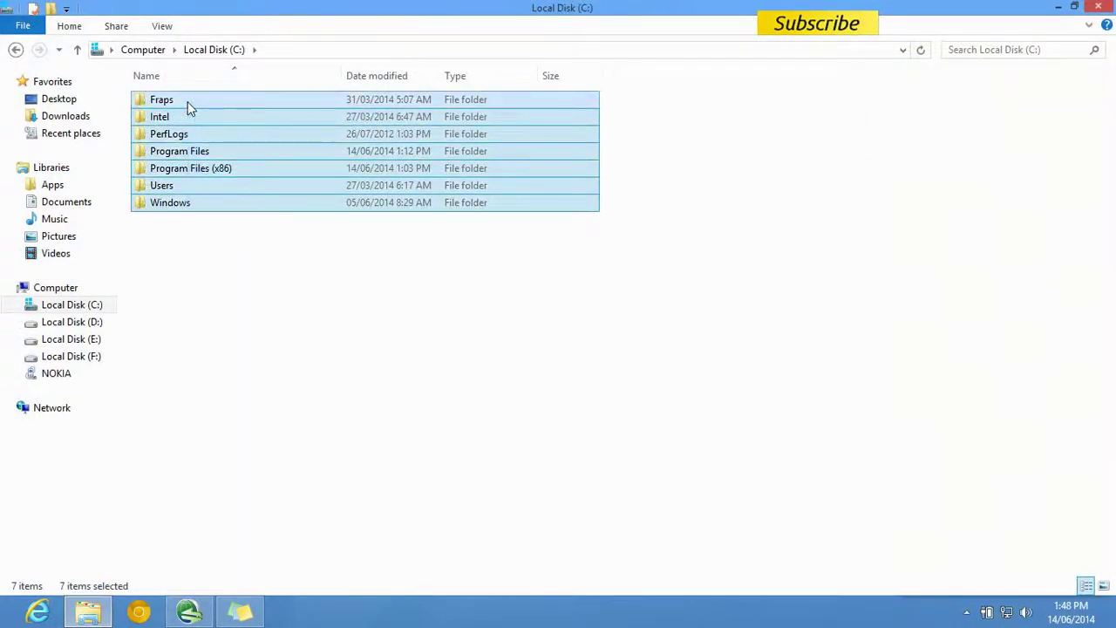
{"action": "left_click", "coordinate": [194, 203]}
{"action": "left_click", "coordinate": [195, 247]}
{"action": "left_click", "coordinate": [169, 99]}
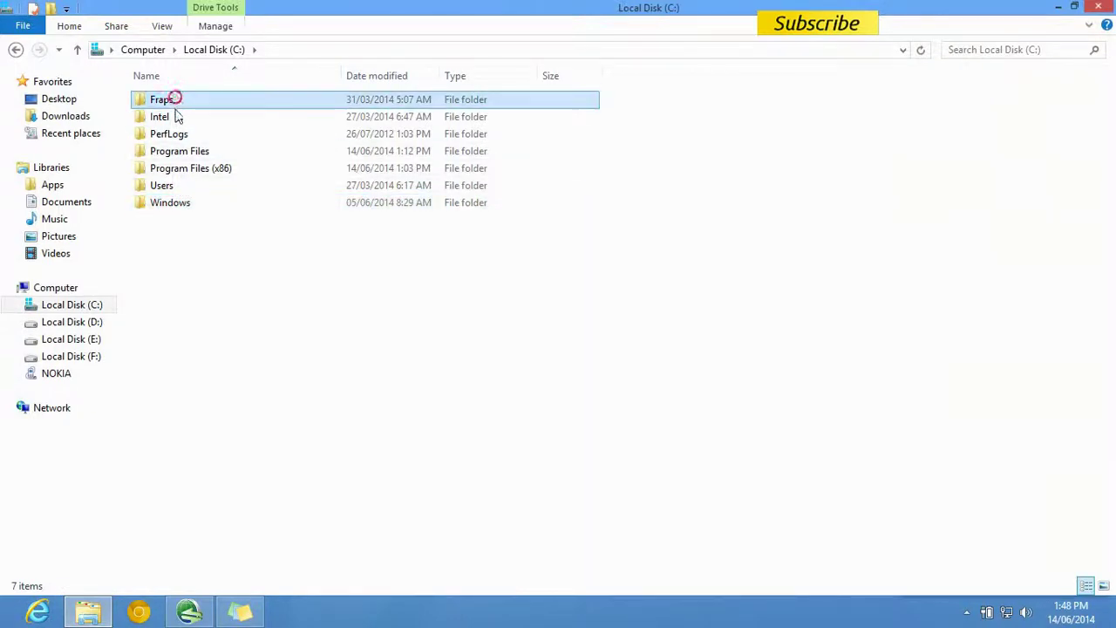
{"action": "left_click", "coordinate": [173, 117]}
{"action": "left_click", "coordinate": [178, 151]}
{"action": "left_click", "coordinate": [180, 168]}
{"action": "left_click", "coordinate": [182, 202]}
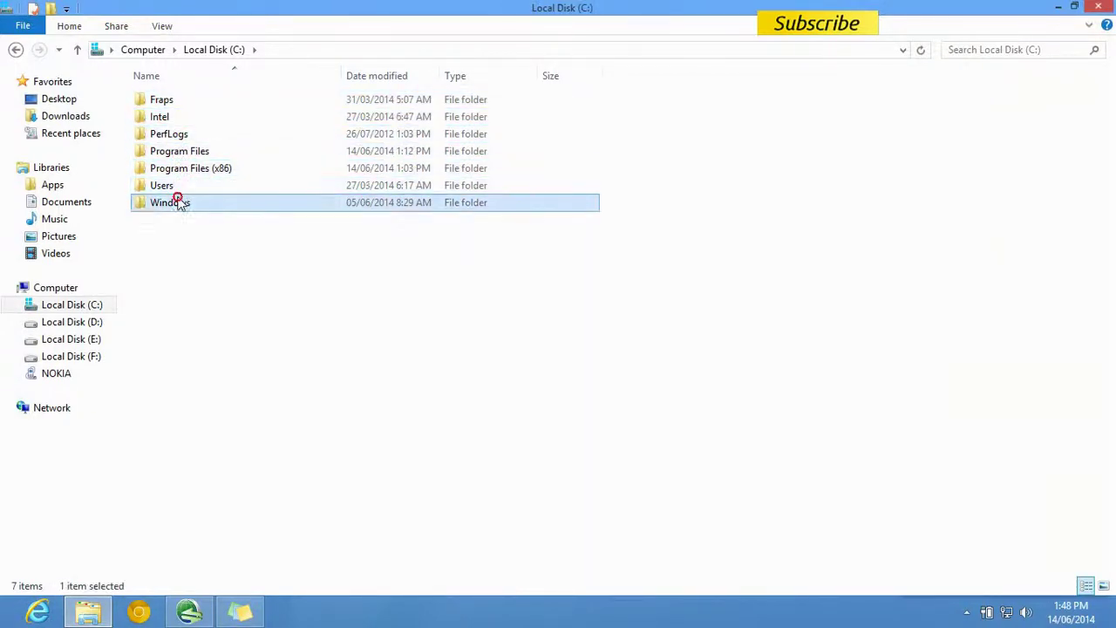
{"action": "left_click", "coordinate": [209, 257]}
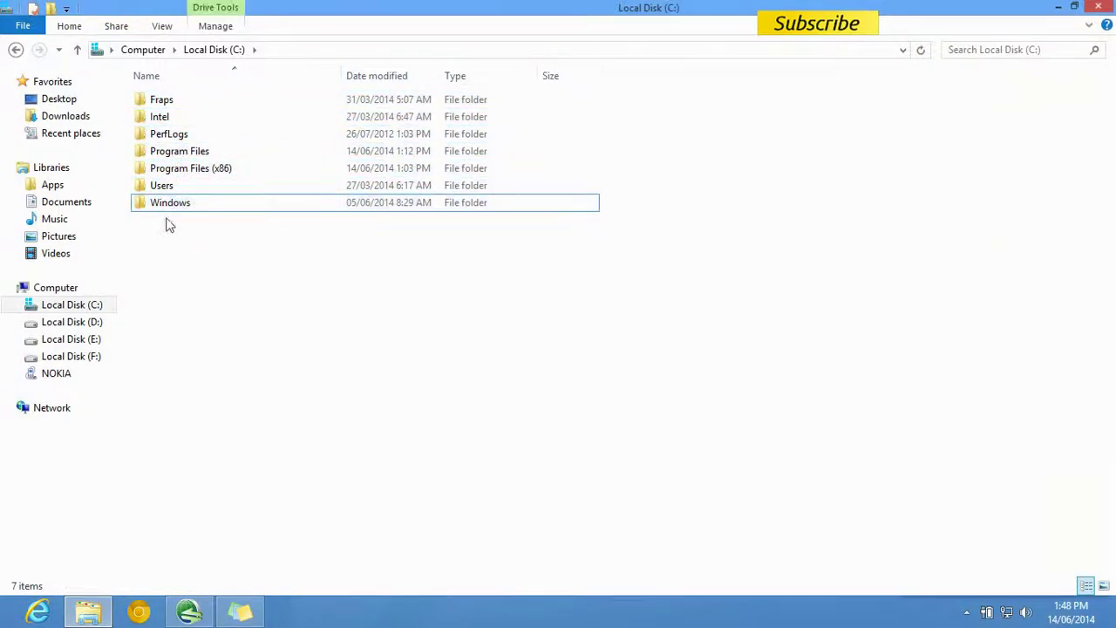
- Check the contents of Local Disk (D:) and leave File Explorer for the desktop
{"action": "left_click", "coordinate": [16, 50]}
{"action": "double_click", "coordinate": [397, 118]}
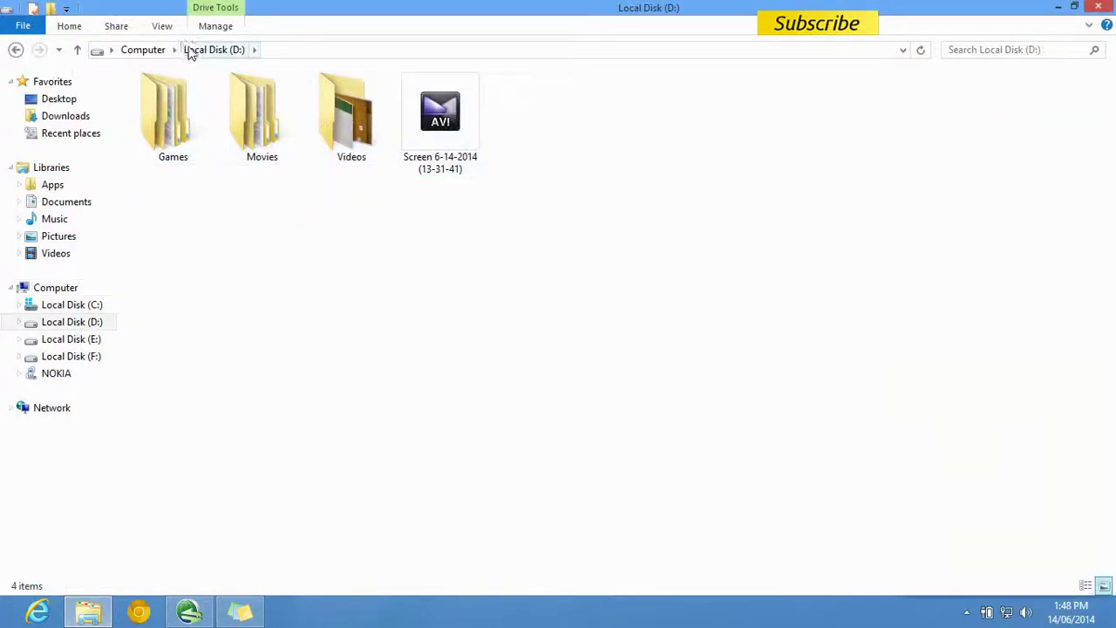
{"action": "left_click", "coordinate": [16, 50]}
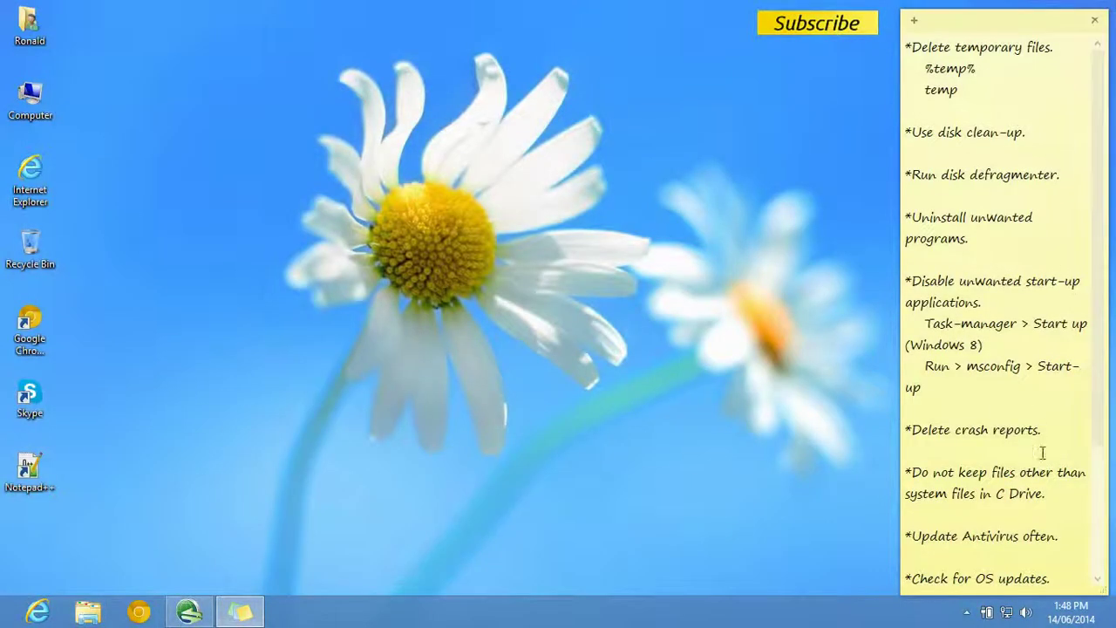
- Highlight the checklist item "Update Antivirus often" to review it and start an update of Avira Free Antivirus
{"action": "left_click_drag", "start_coordinate": [1058, 535], "coordinate": [905, 536]}
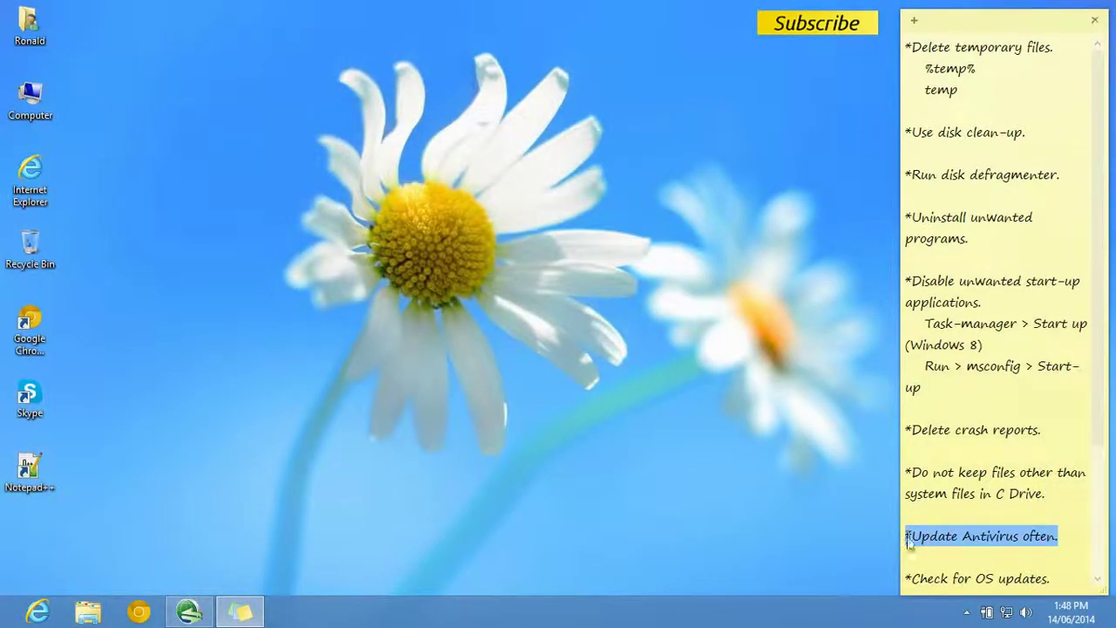
{"action": "left_click", "coordinate": [1058, 536]}
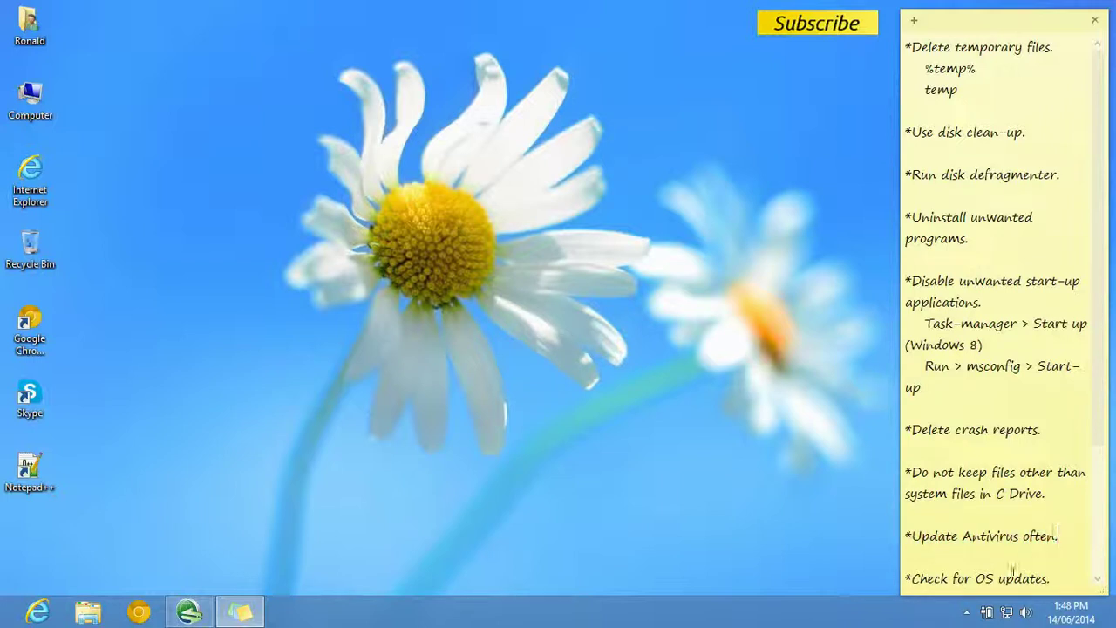
{"action": "left_click", "coordinate": [966, 612]}
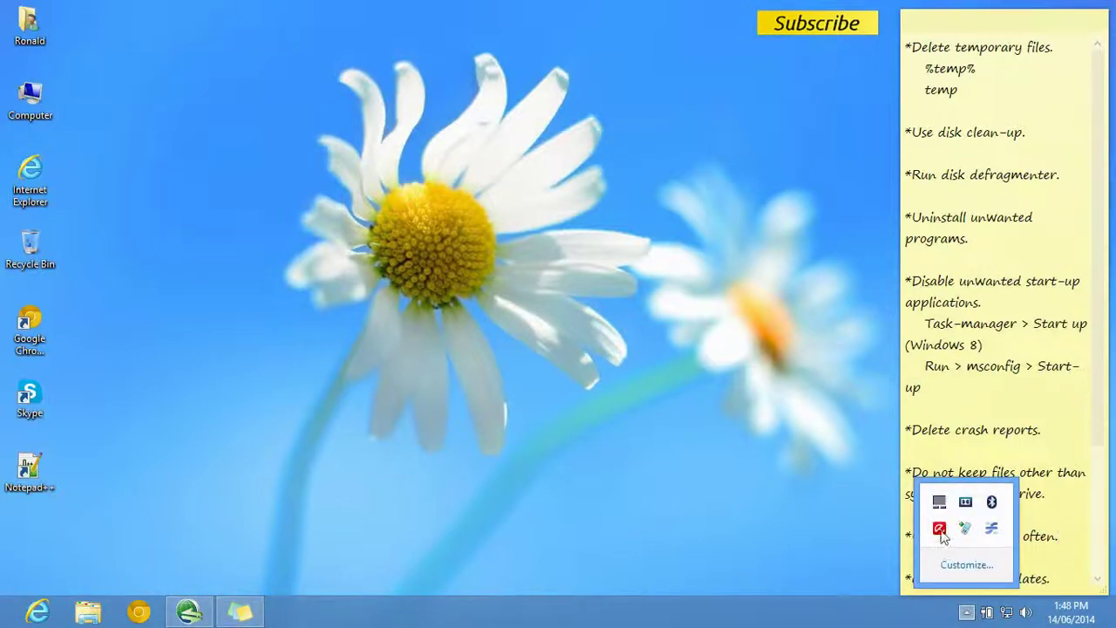
{"action": "right_click", "coordinate": [941, 531]}
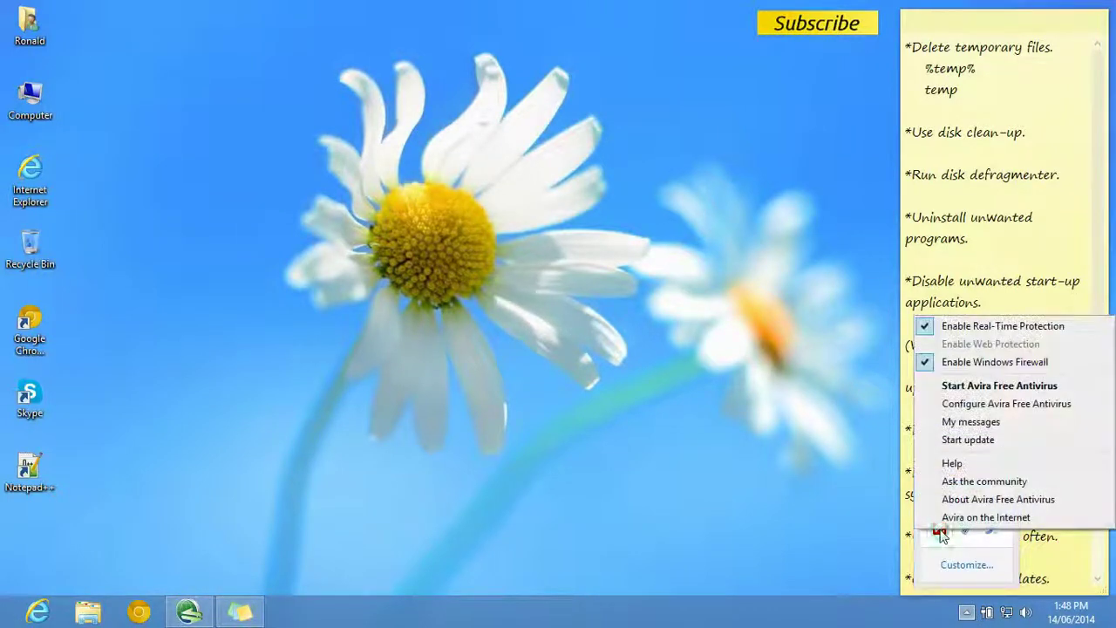
{"action": "left_click", "coordinate": [1001, 443]}
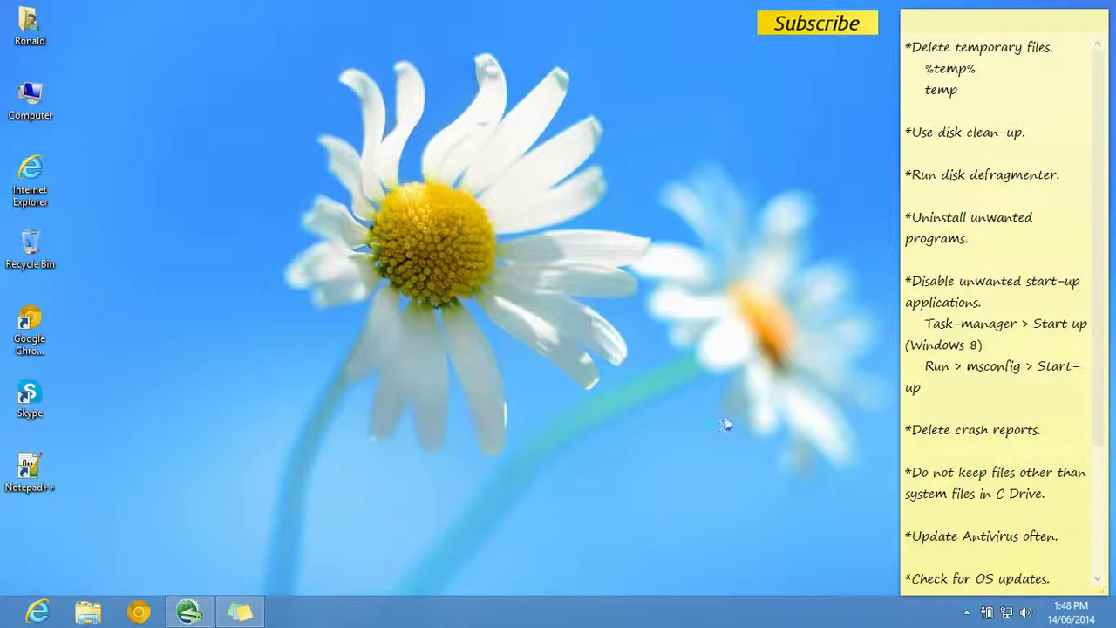
- Highlight the checklist item "Check for OS updates" to review it
{"action": "left_click", "coordinate": [1051, 561]}
{"action": "left_click_drag", "start_coordinate": [1062, 591], "coordinate": [983, 578]}
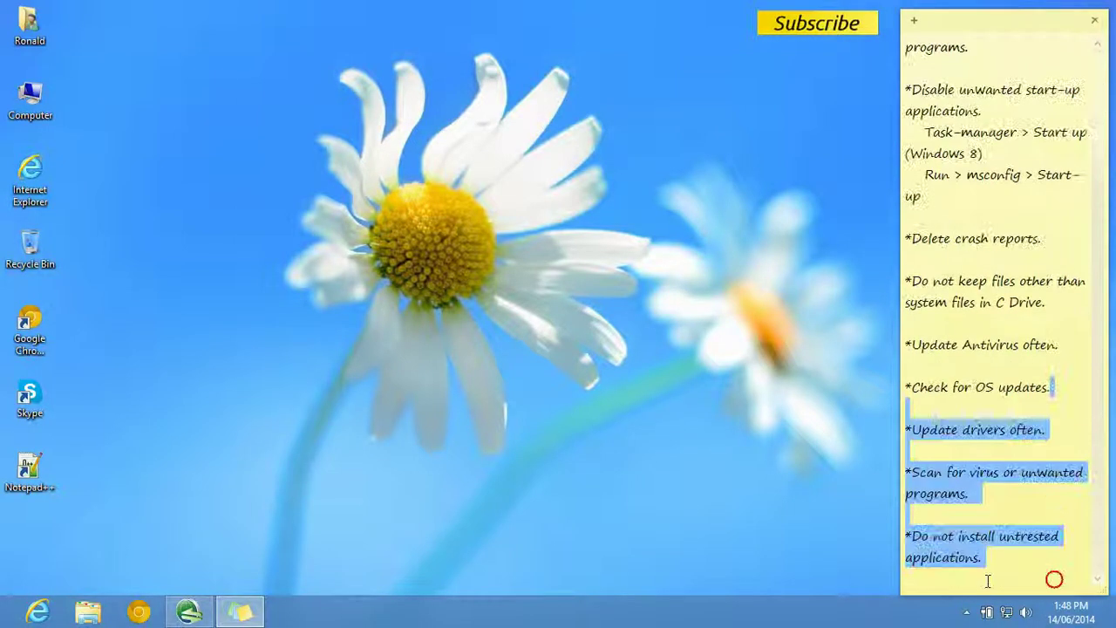
{"action": "left_click", "coordinate": [1025, 499]}
{"action": "left_click_drag", "start_coordinate": [1062, 380], "coordinate": [891, 392]}
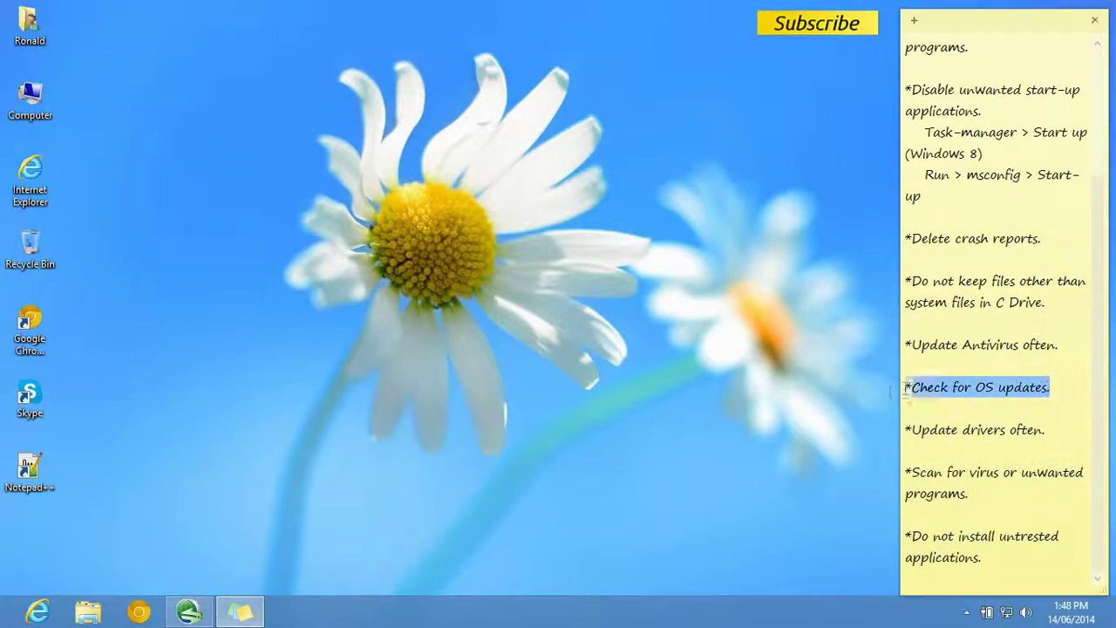
{"action": "left_click", "coordinate": [1053, 387]}
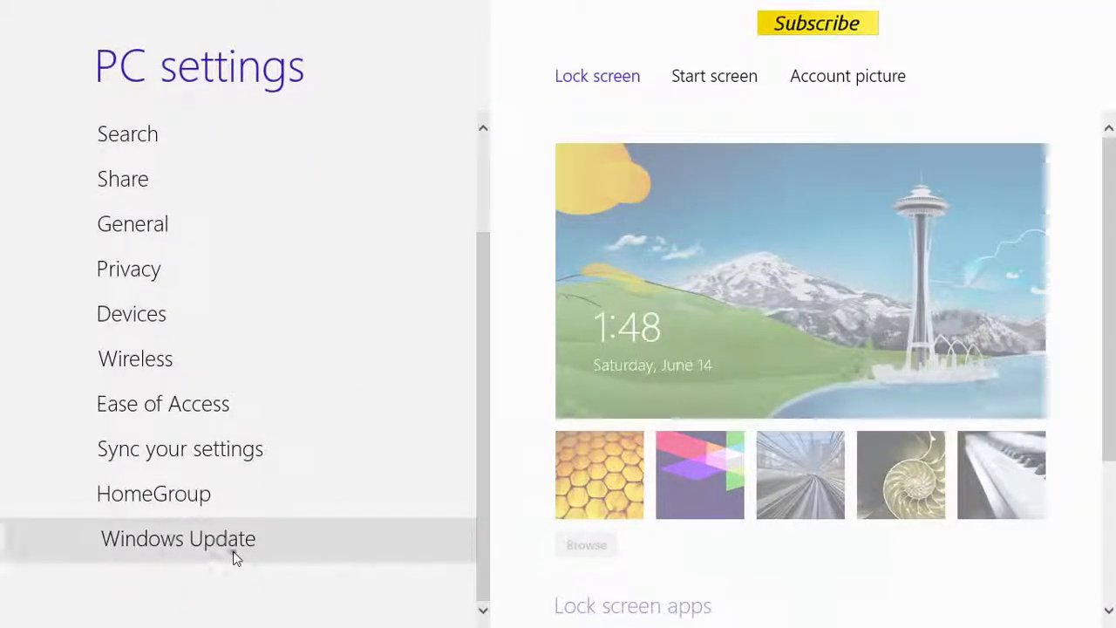
- View the Windows Update page in PC settings and return to the desktop
{"action": "left_click", "coordinate": [233, 551]}
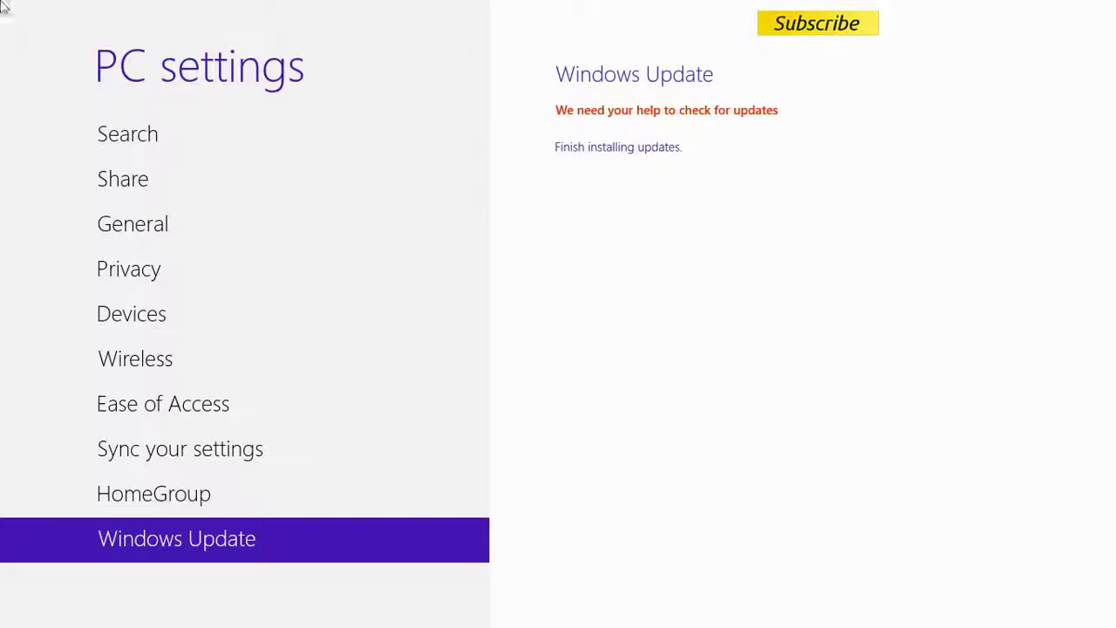
{"action": "mouse_move", "coordinate": [2, 3]}
{"action": "left_click", "coordinate": [26, 22]}
{"action": "right_click", "coordinate": [26, 18]}
{"action": "left_click", "coordinate": [28, 15]}
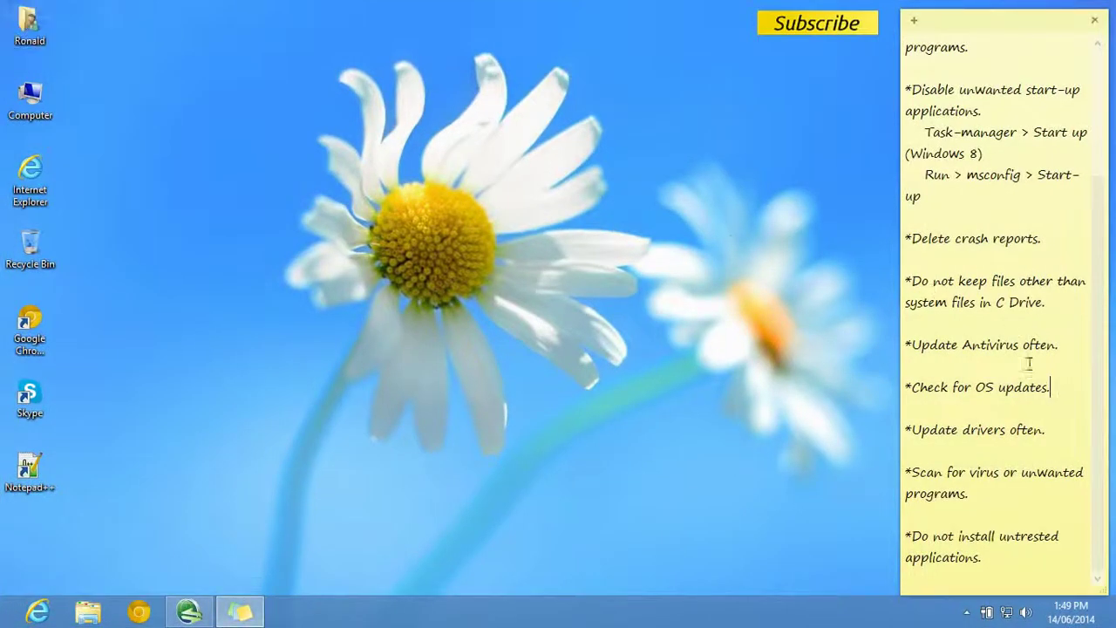
- Highlight the checklist item "Update drivers often" and open Device Manager from the computer's system properties
{"action": "left_click", "coordinate": [1062, 432]}
{"action": "left_click", "coordinate": [904, 430], "text": "shift"}
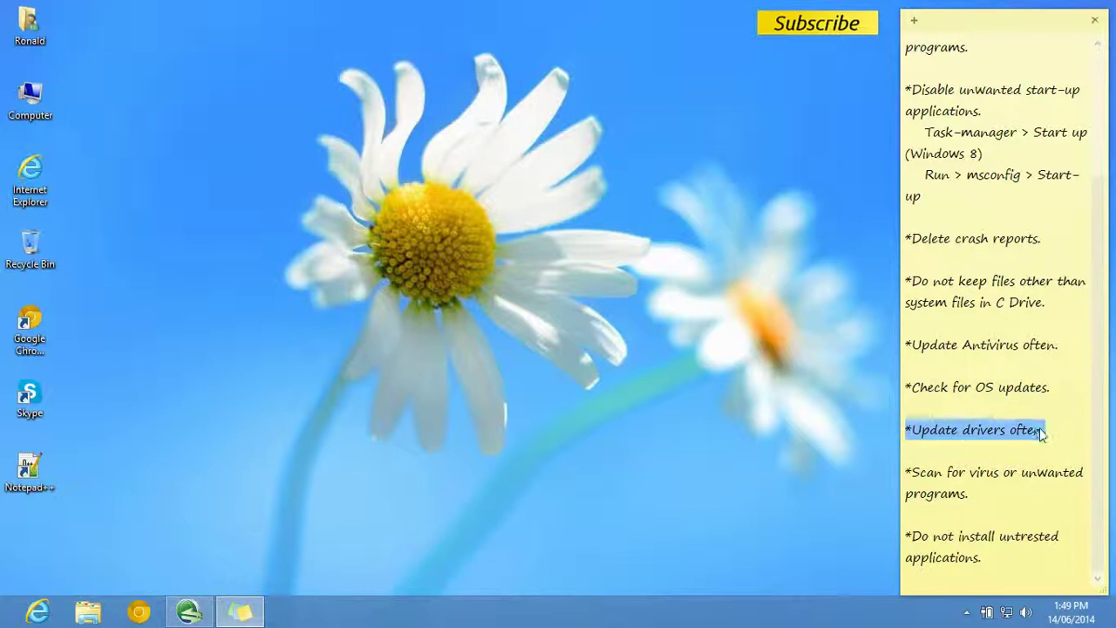
{"action": "left_click", "coordinate": [1050, 433]}
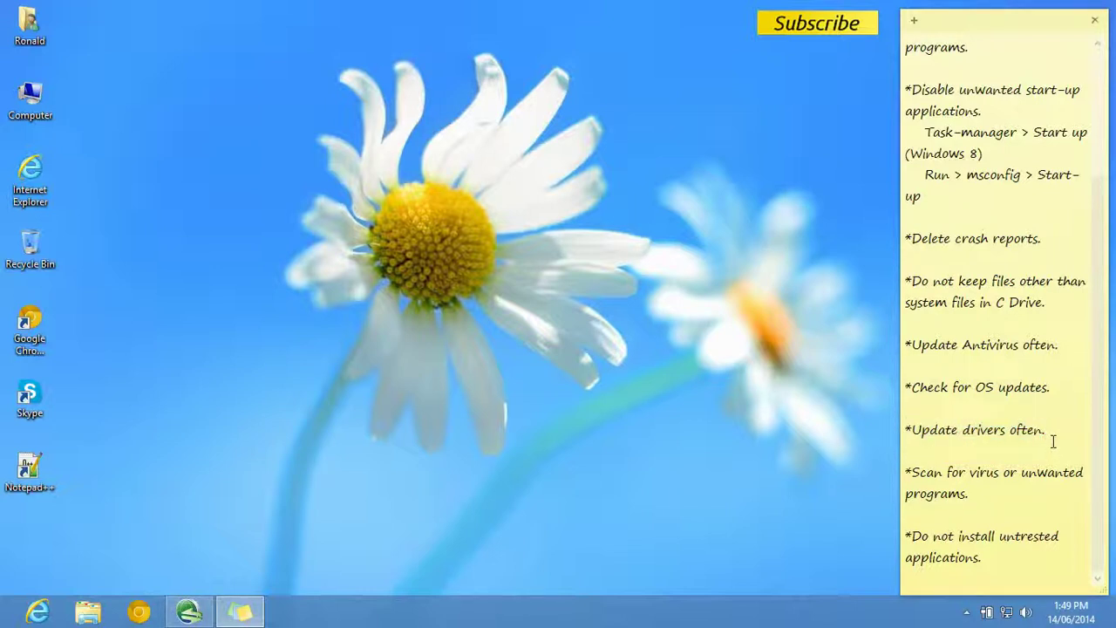
{"action": "right_click", "coordinate": [27, 103]}
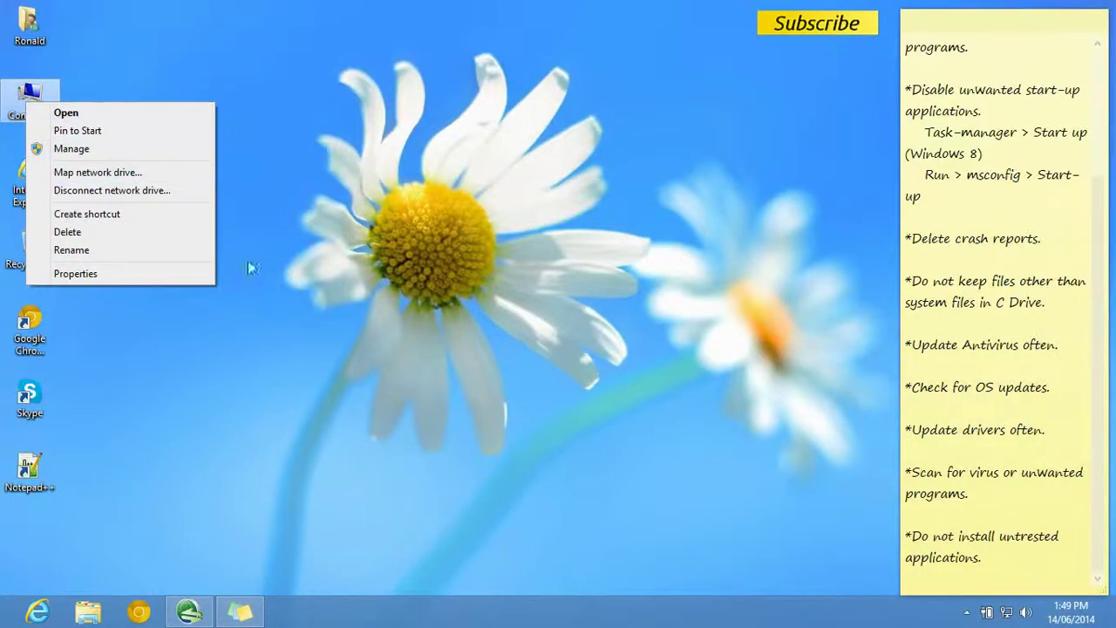
{"action": "left_click", "coordinate": [131, 274]}
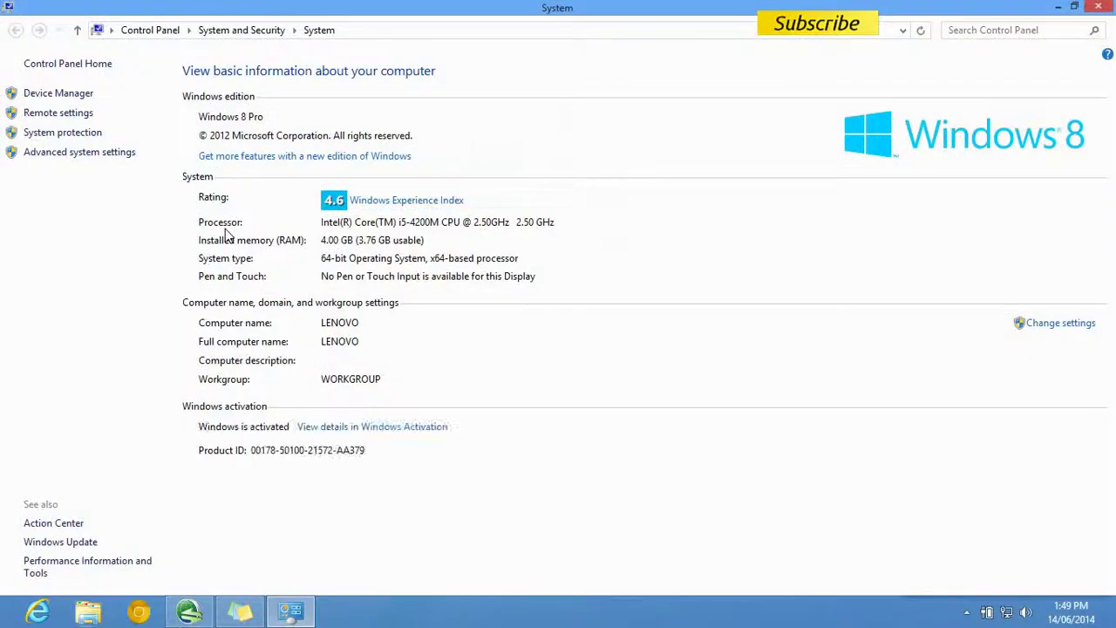
{"action": "left_click", "coordinate": [69, 96]}
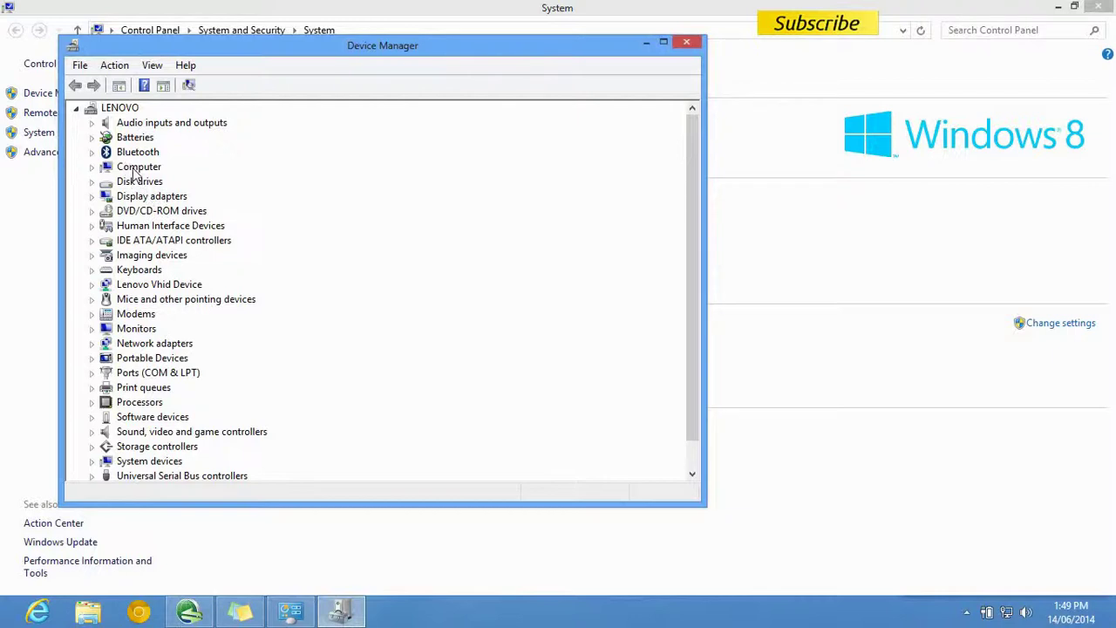
- Look through the device categories, including Processors, Monitors, Keyboards and Human Interface Devices
{"action": "left_click", "coordinate": [135, 402]}
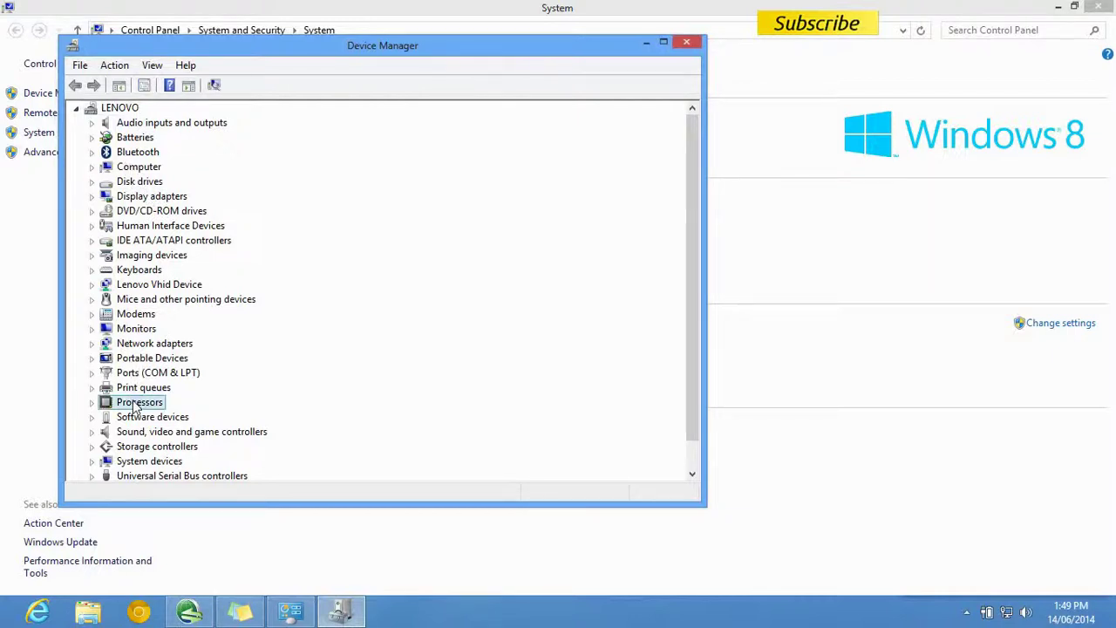
{"action": "left_click", "coordinate": [137, 329]}
{"action": "left_click", "coordinate": [141, 284]}
{"action": "left_click", "coordinate": [140, 270]}
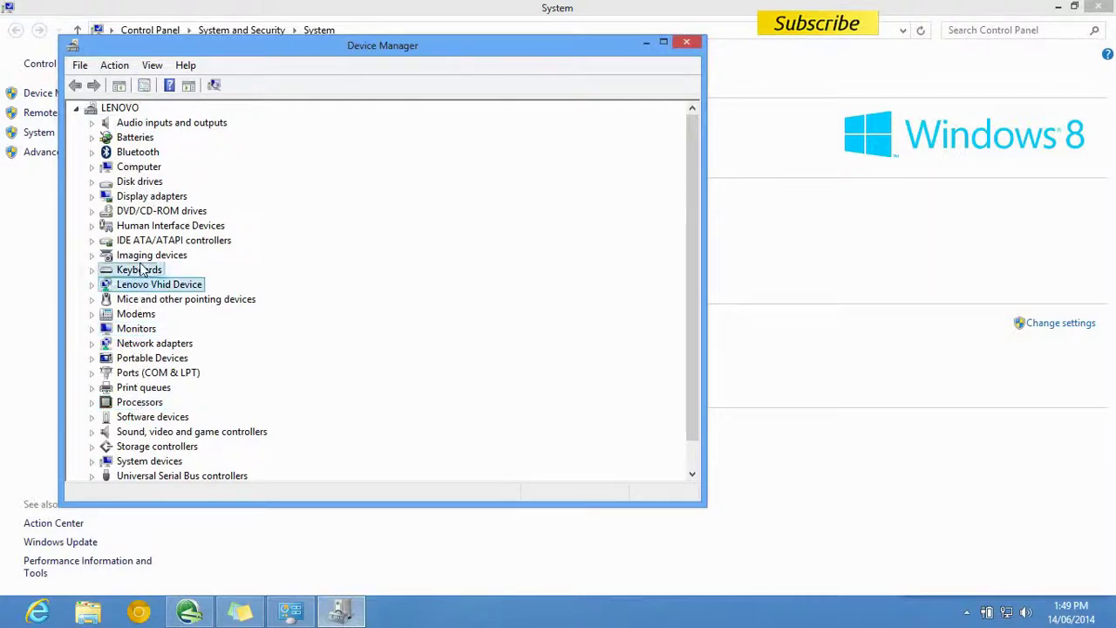
{"action": "left_click", "coordinate": [146, 242]}
{"action": "left_click", "coordinate": [145, 227]}
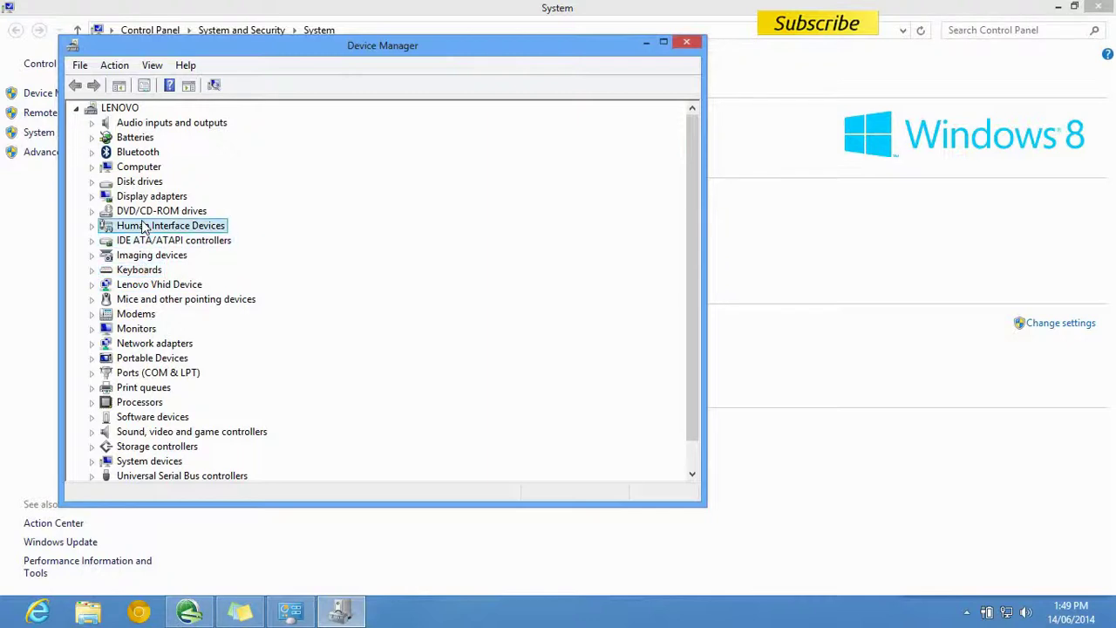
- View the properties of the Human Interface Devices category and close the properties dialog
{"action": "right_click", "coordinate": [145, 228]}
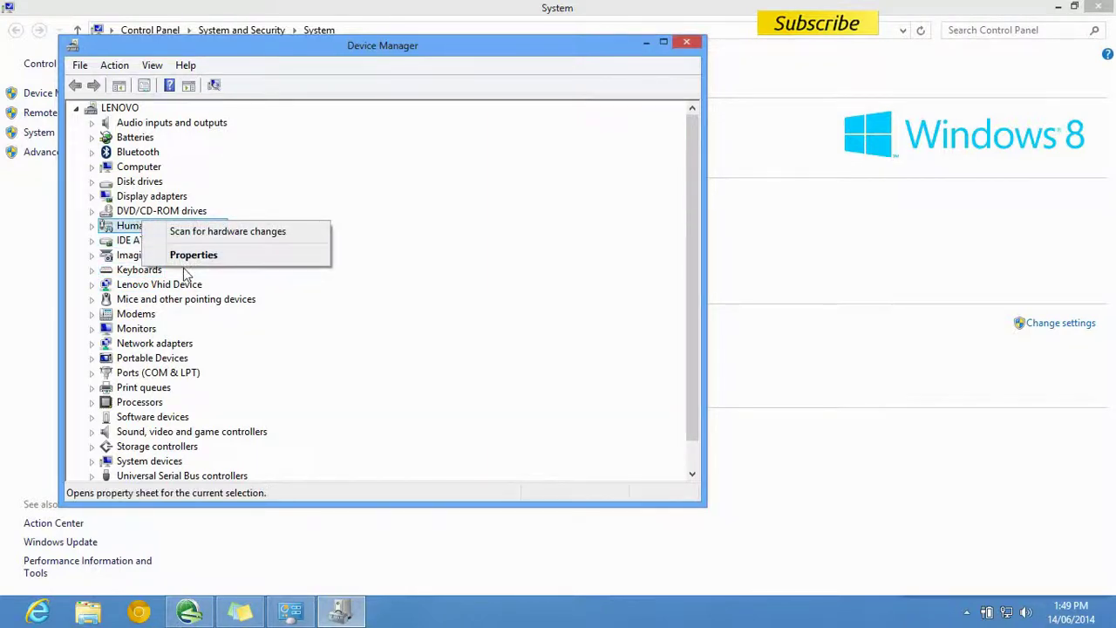
{"action": "left_click", "coordinate": [179, 255]}
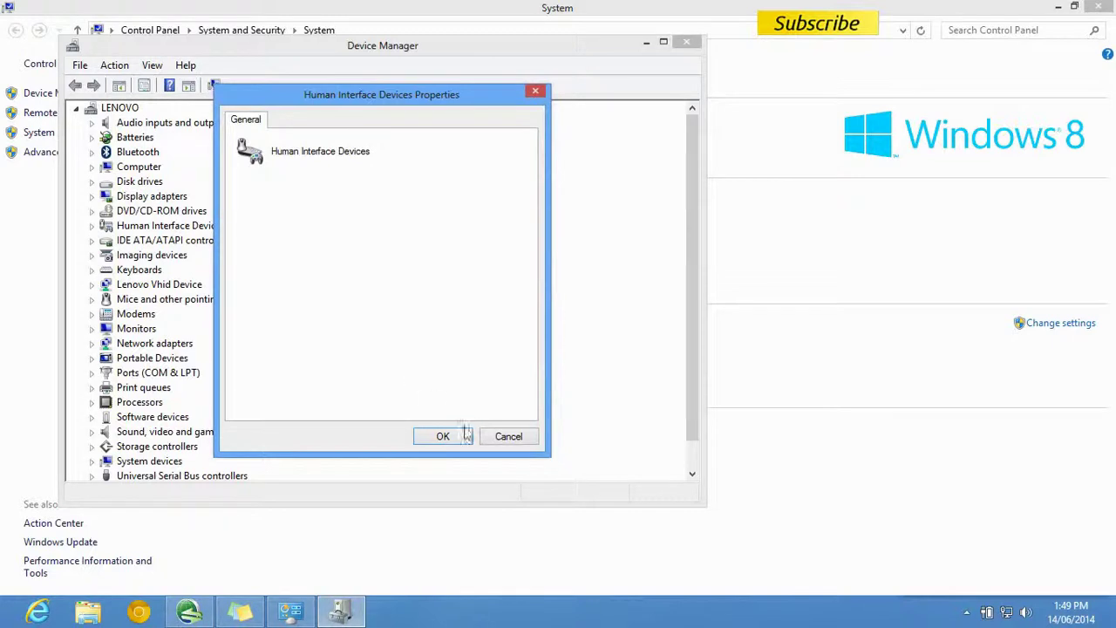
{"action": "left_click", "coordinate": [461, 433]}
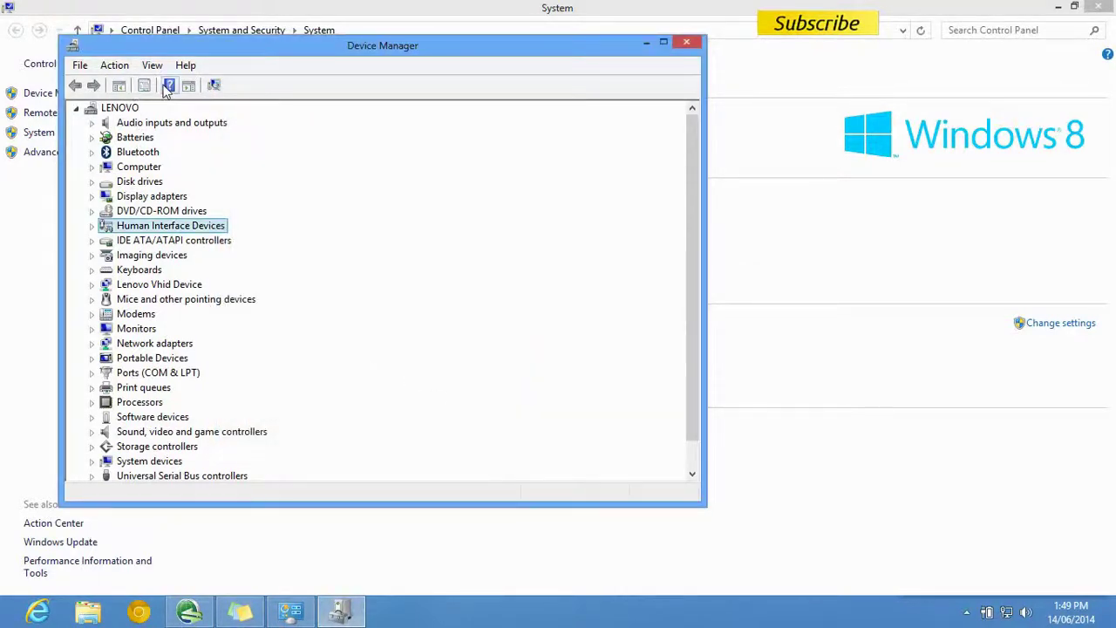
{"action": "left_click", "coordinate": [104, 68]}
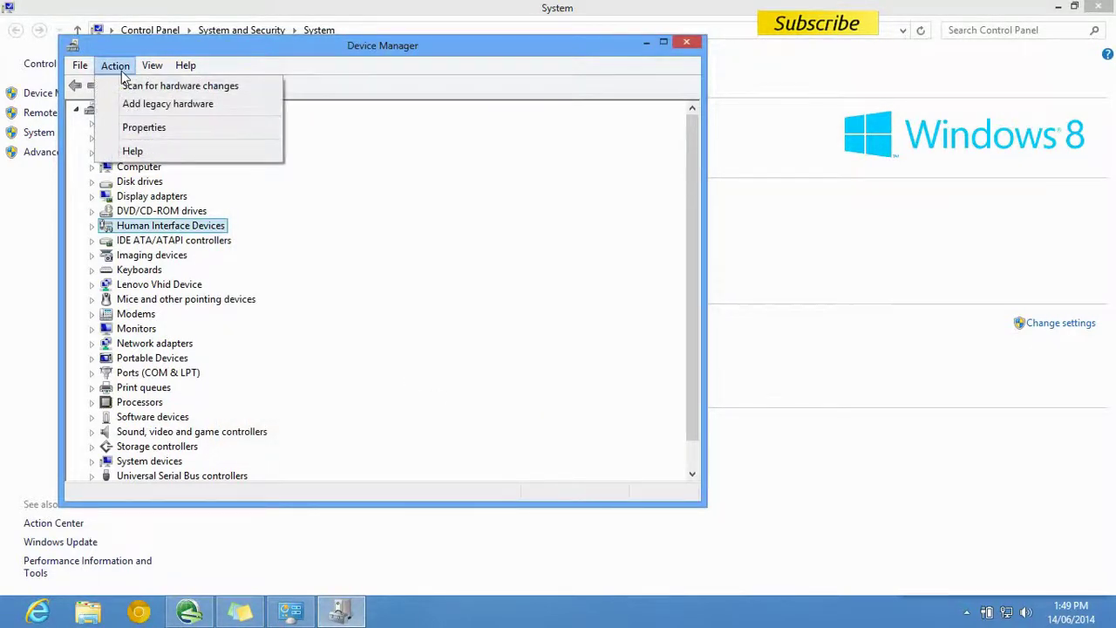
{"action": "left_click", "coordinate": [133, 127]}
{"action": "left_click", "coordinate": [442, 436]}
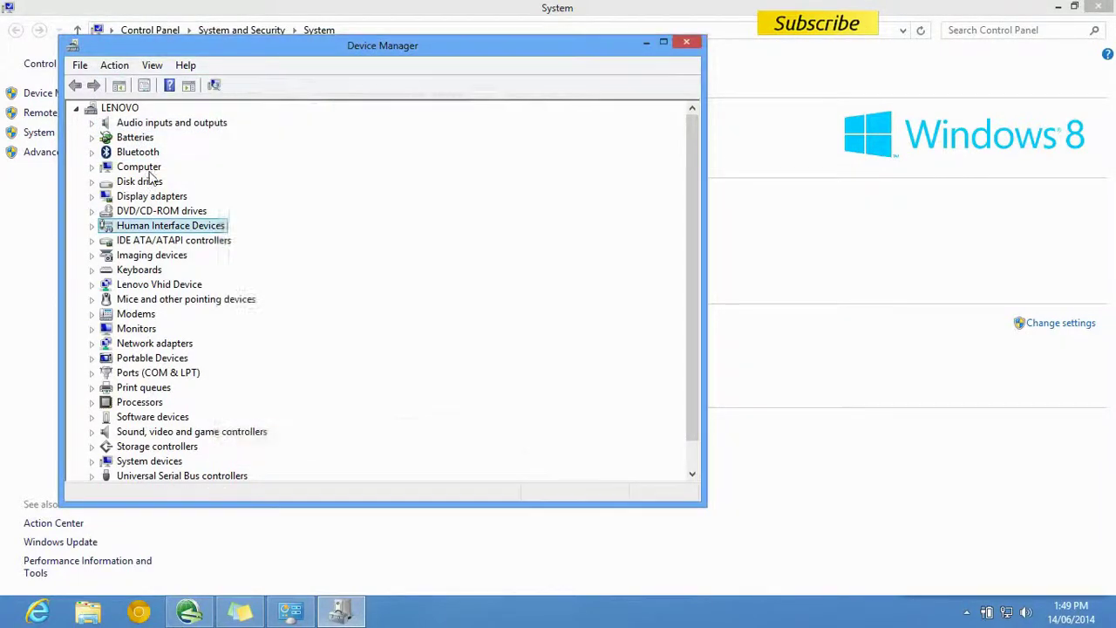
- View the driver update options for Bluetooth Remote Control under Human Interface Devices, cancel the update and close Device Manager
{"action": "left_click", "coordinate": [91, 226]}
{"action": "left_click", "coordinate": [140, 243]}
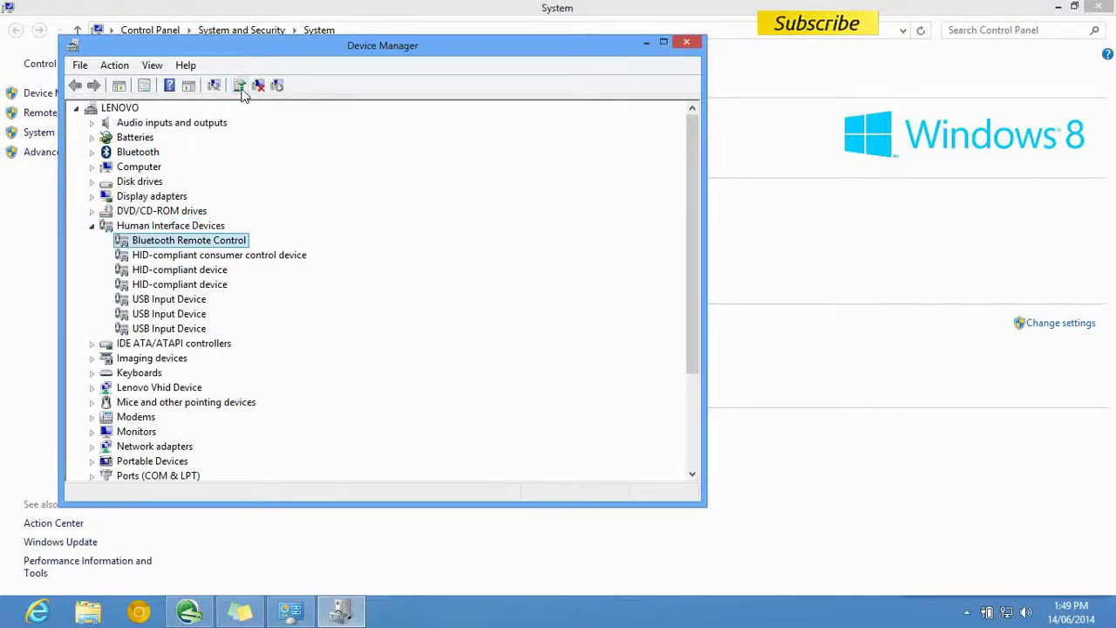
{"action": "left_click", "coordinate": [239, 85]}
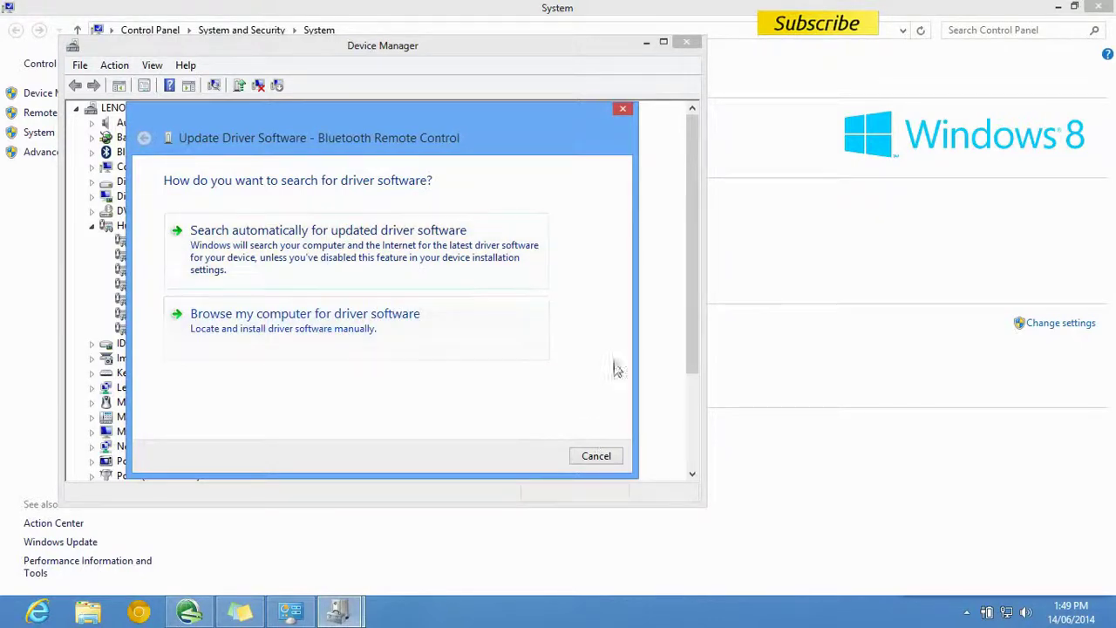
{"action": "left_click", "coordinate": [623, 113]}
{"action": "left_click", "coordinate": [687, 42]}
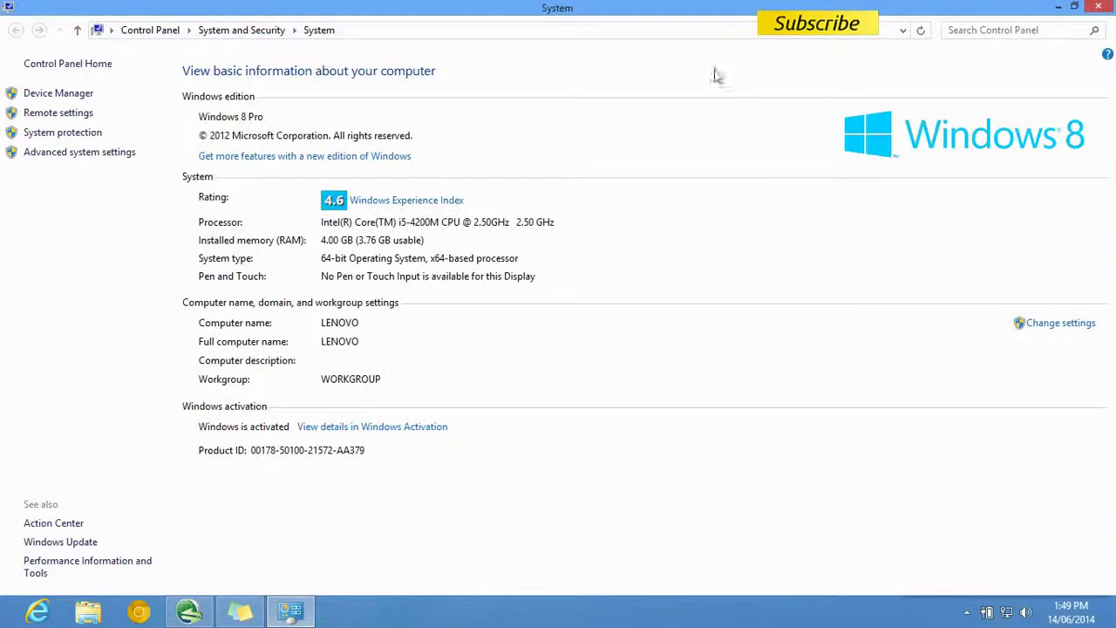
- View the Monitors and Display adapters categories in Device Manager, select AMD Radeon HD 8570M, and close Device Manager and the System window
{"action": "left_click", "coordinate": [91, 94]}
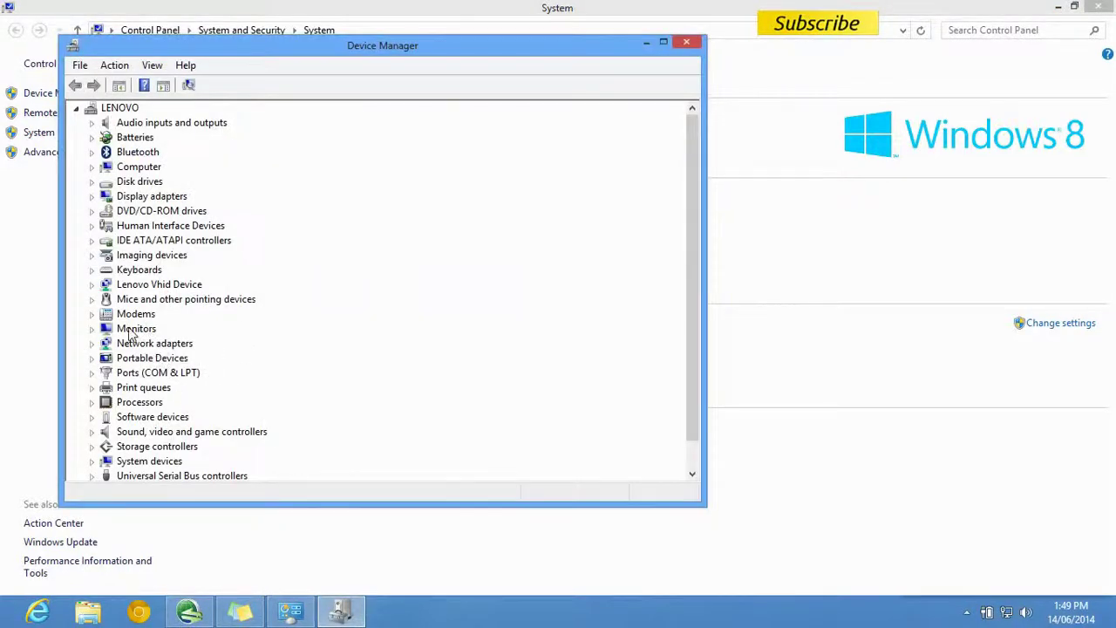
{"action": "left_click", "coordinate": [93, 329]}
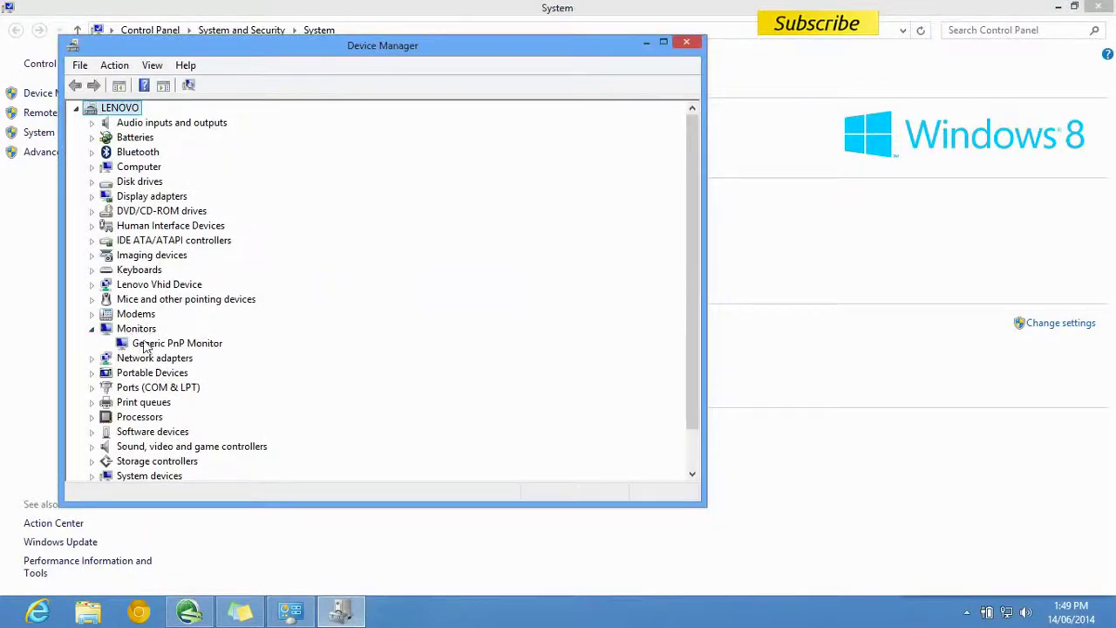
{"action": "left_click", "coordinate": [122, 197]}
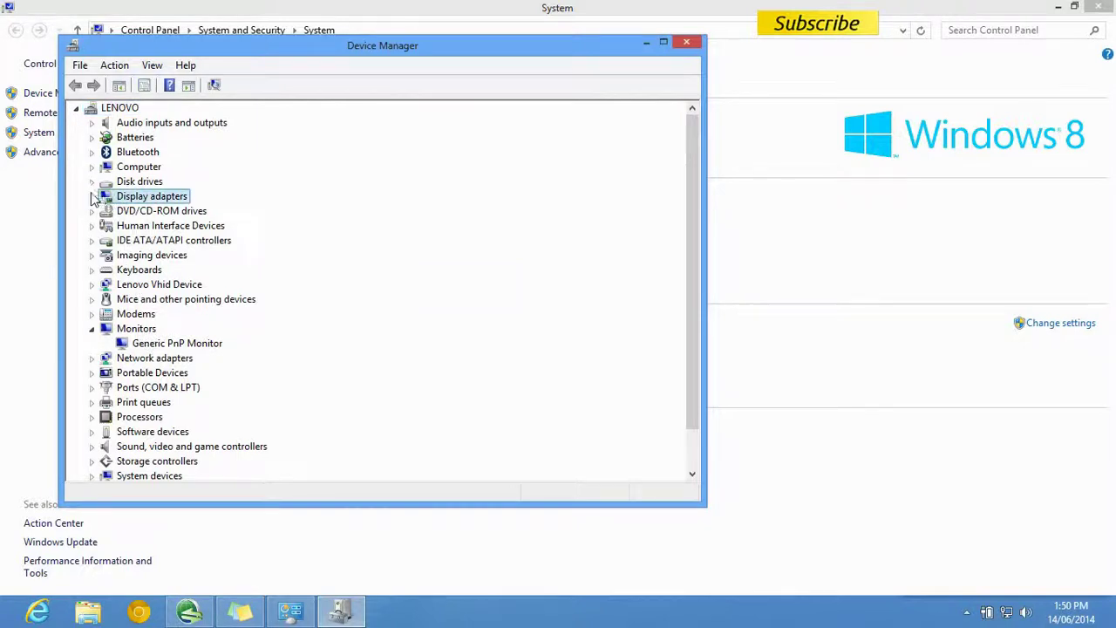
{"action": "left_click", "coordinate": [91, 196]}
{"action": "left_click", "coordinate": [159, 212]}
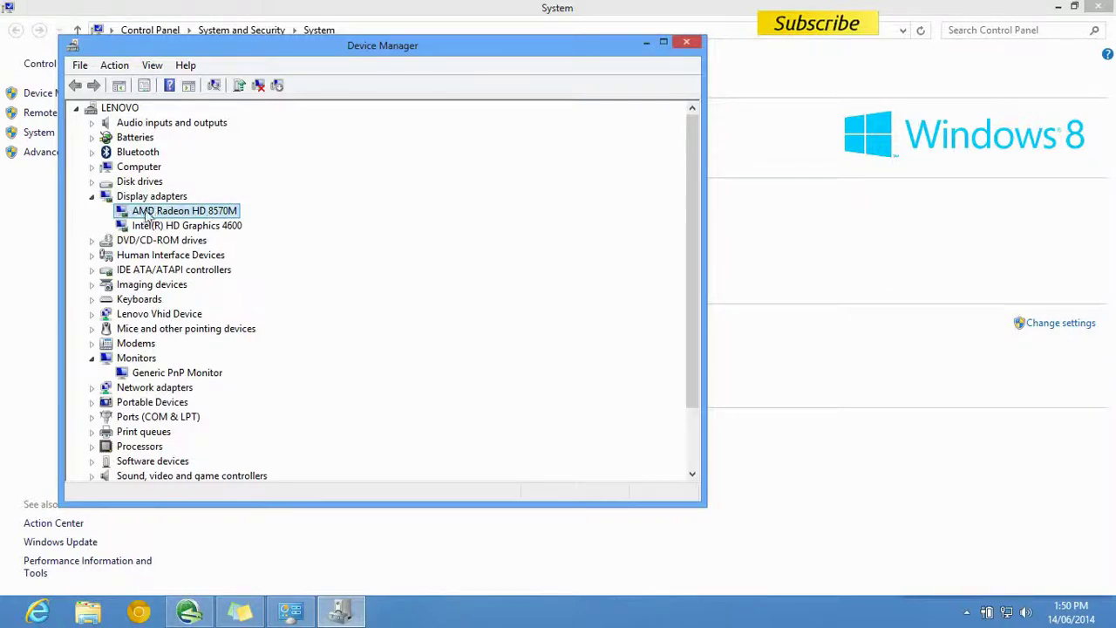
{"action": "left_click", "coordinate": [688, 44]}
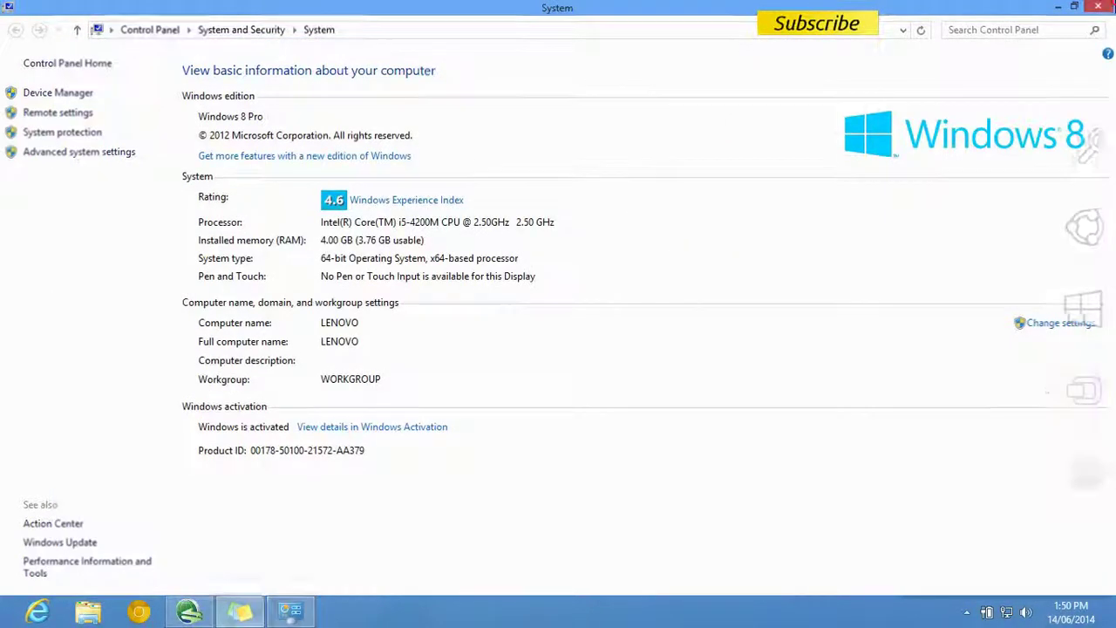
{"action": "left_click", "coordinate": [1100, 7]}
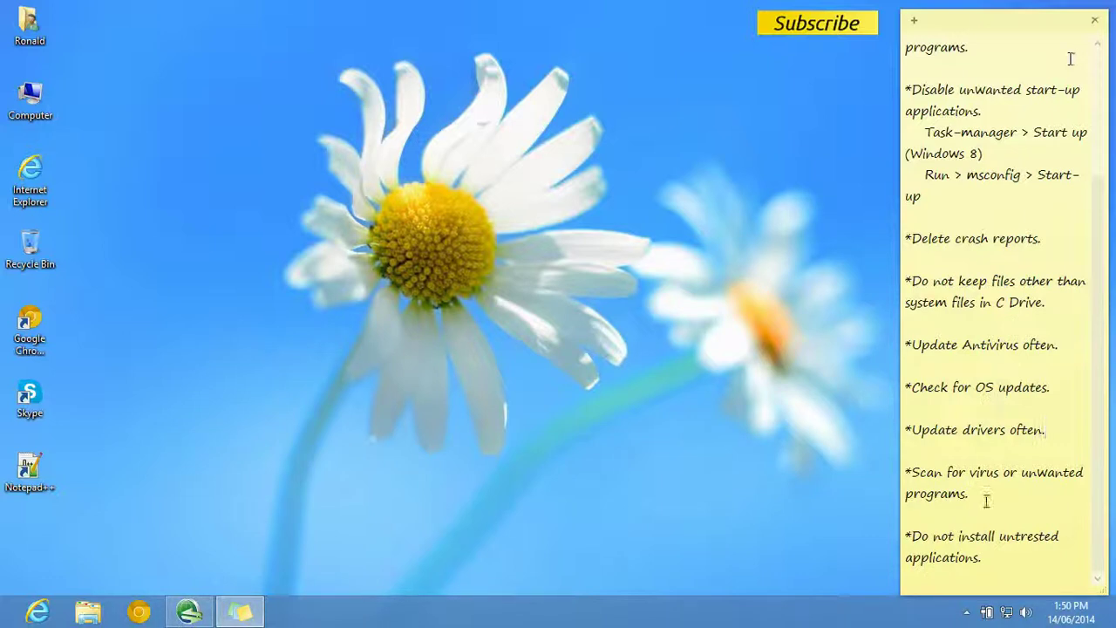
- Highlight the checklist item "Scan for virus or unwanted programs" and open Avira Free Antivirus
{"action": "left_click_drag", "start_coordinate": [986, 499], "coordinate": [886, 469]}
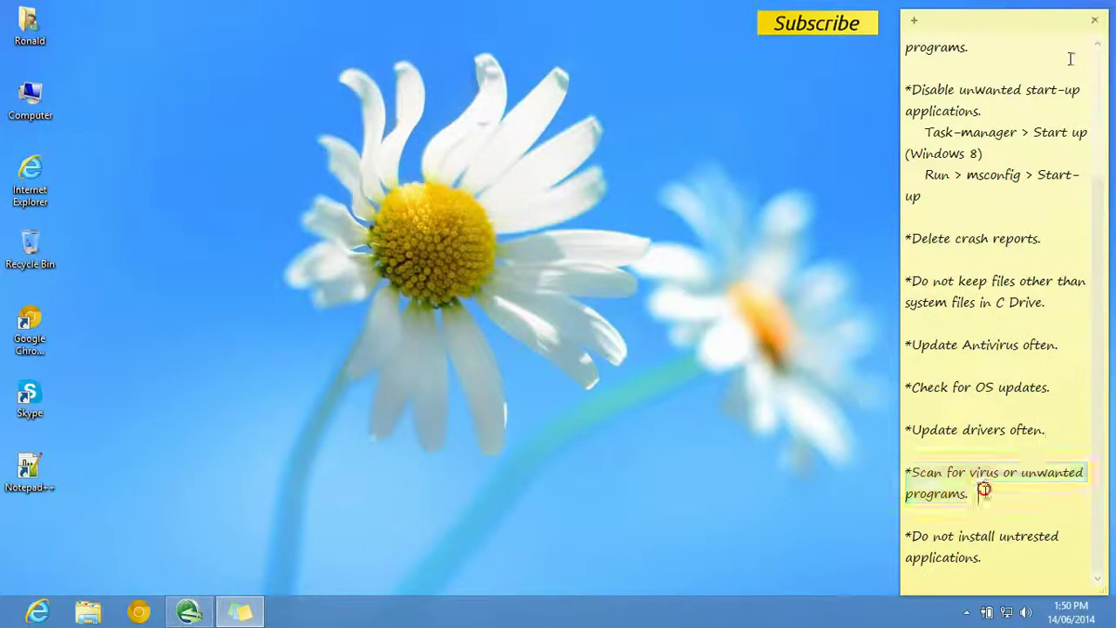
{"action": "left_click", "coordinate": [985, 490]}
{"action": "right_click", "coordinate": [967, 611]}
{"action": "left_click", "coordinate": [851, 599]}
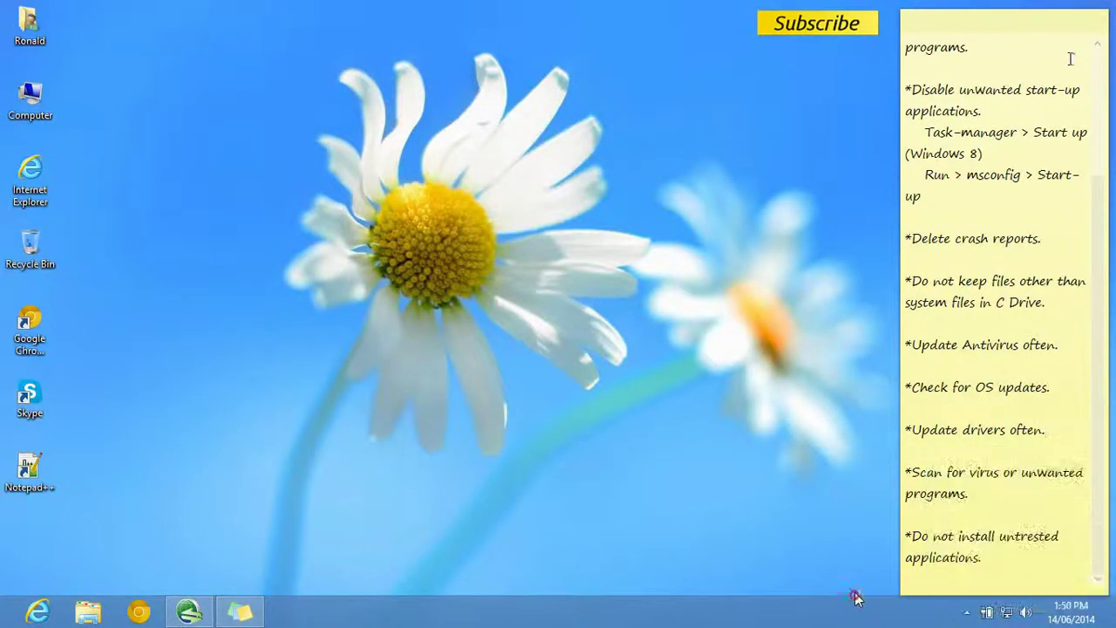
{"action": "left_click", "coordinate": [966, 612]}
{"action": "right_click", "coordinate": [938, 529]}
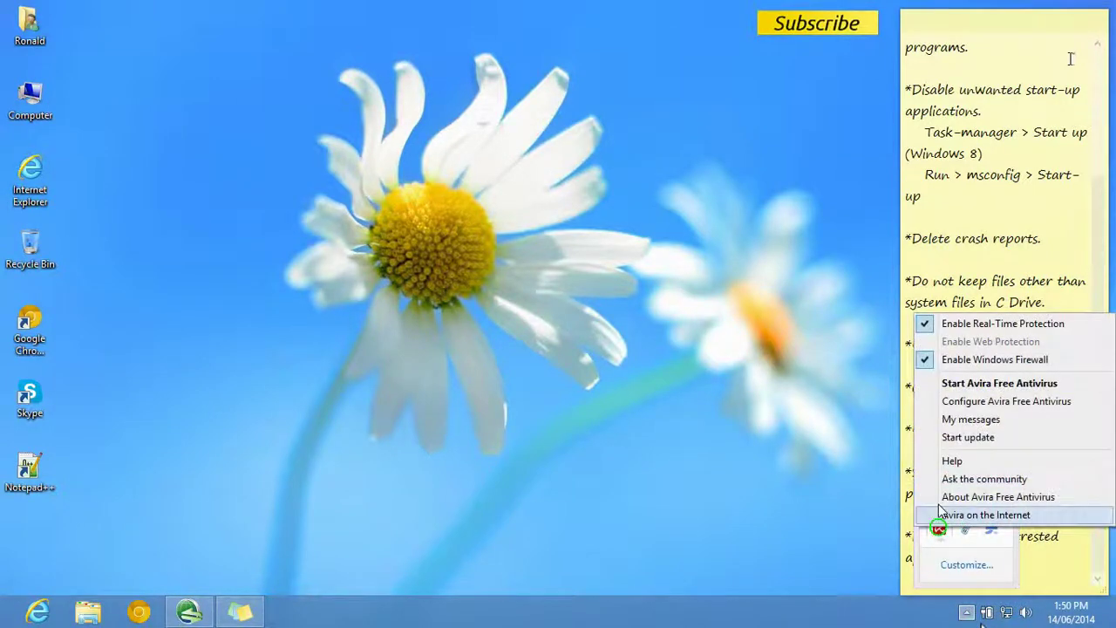
{"action": "left_click", "coordinate": [957, 393]}
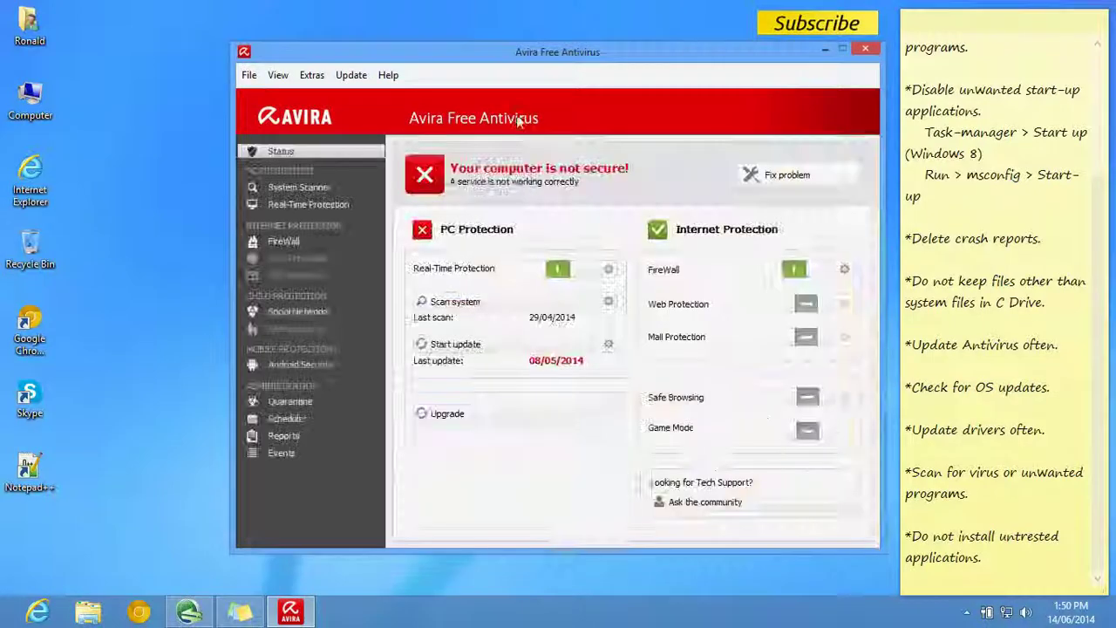
- Select the Complete system scan profile in Avira's System Scanner without starting it, and close Avira
{"action": "left_click", "coordinate": [341, 192]}
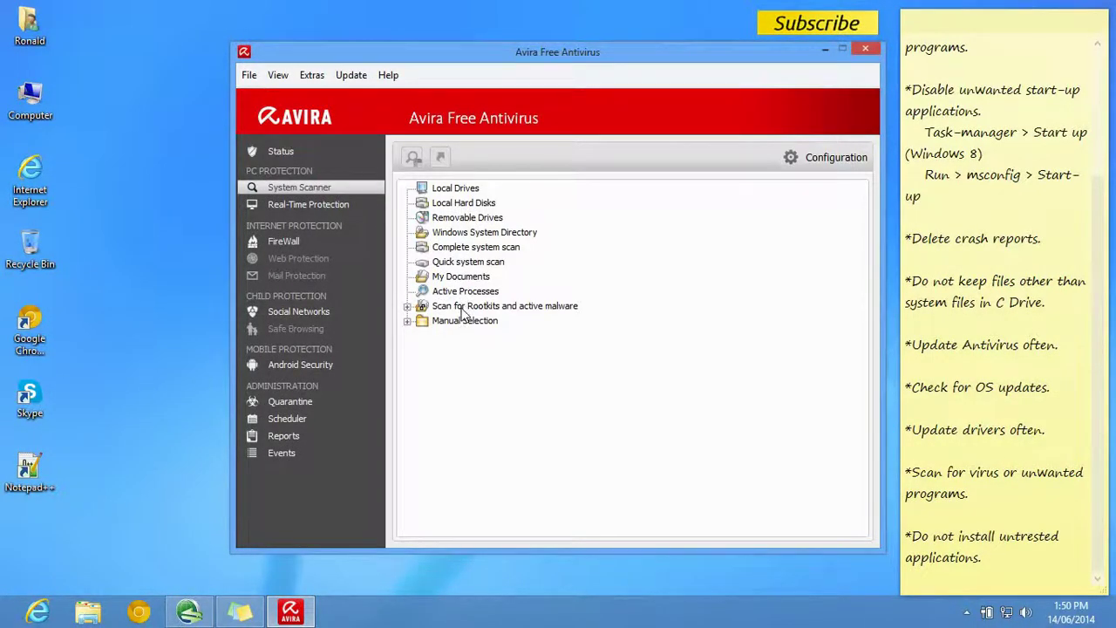
{"action": "left_click", "coordinate": [470, 247]}
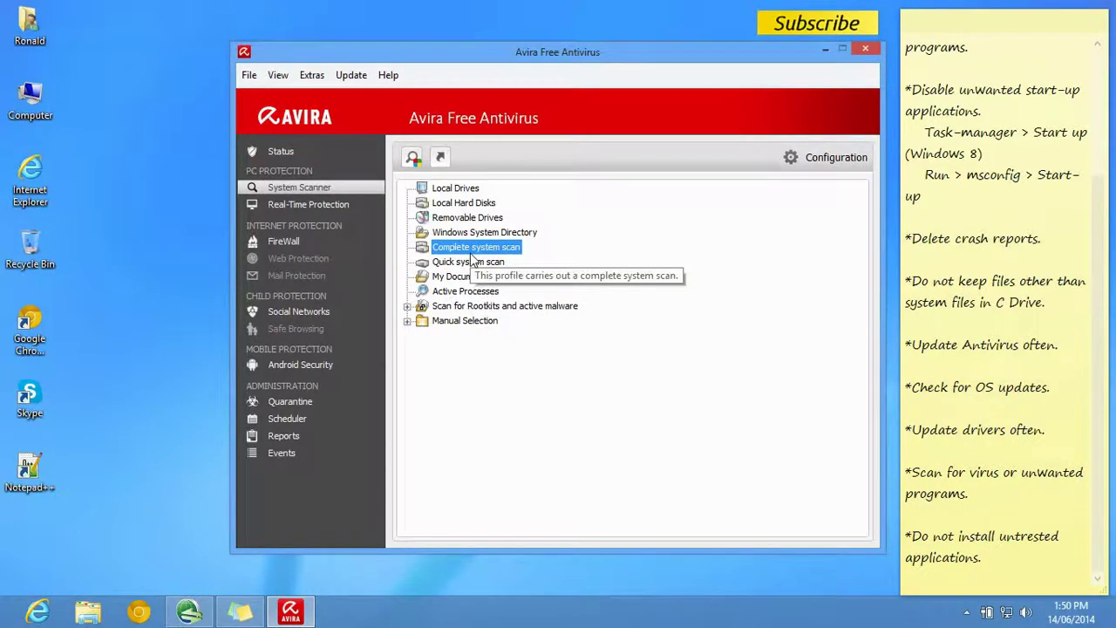
{"action": "left_click", "coordinate": [866, 49]}
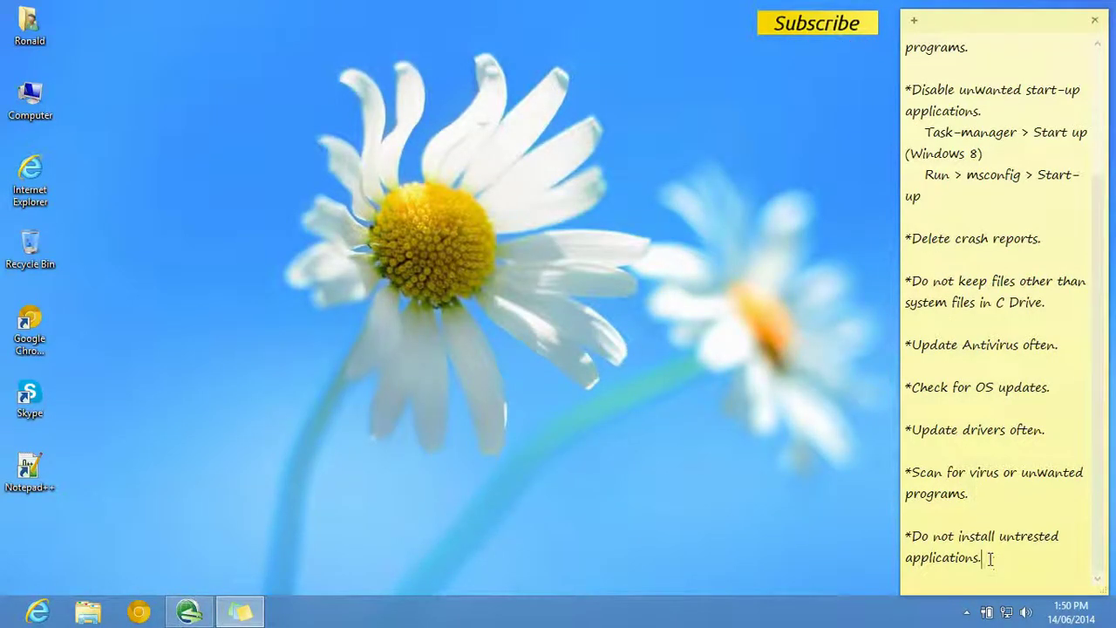
- Highlight the checklist item "Do not install untrested applications" and open the list of installed programs in Control Panel
{"action": "left_click_drag", "start_coordinate": [984, 558], "coordinate": [904, 530]}
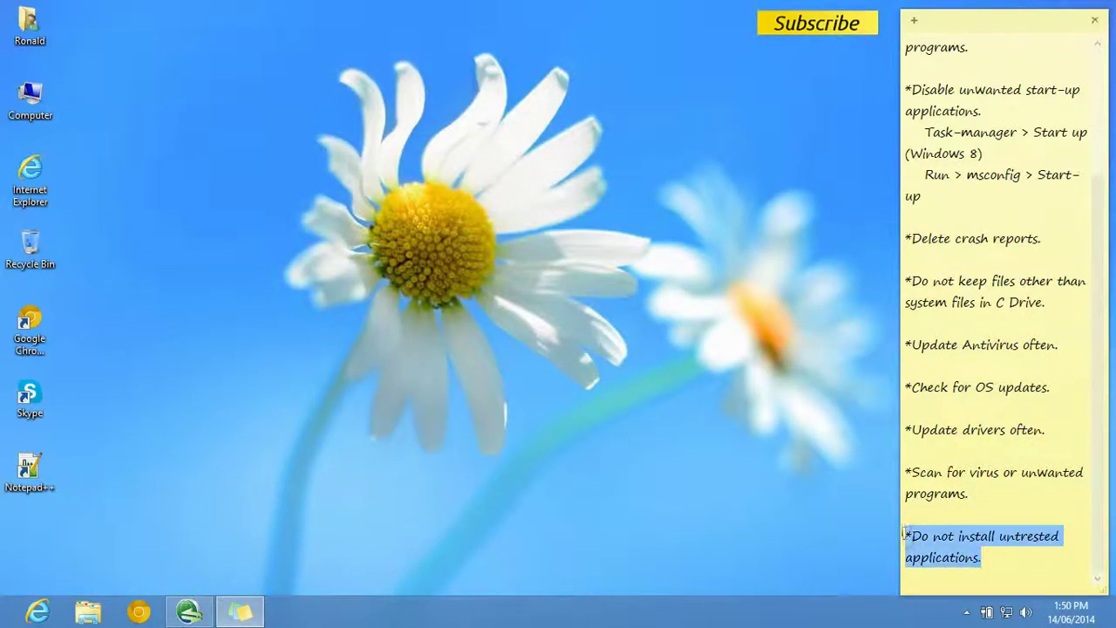
{"action": "left_click", "coordinate": [980, 557]}
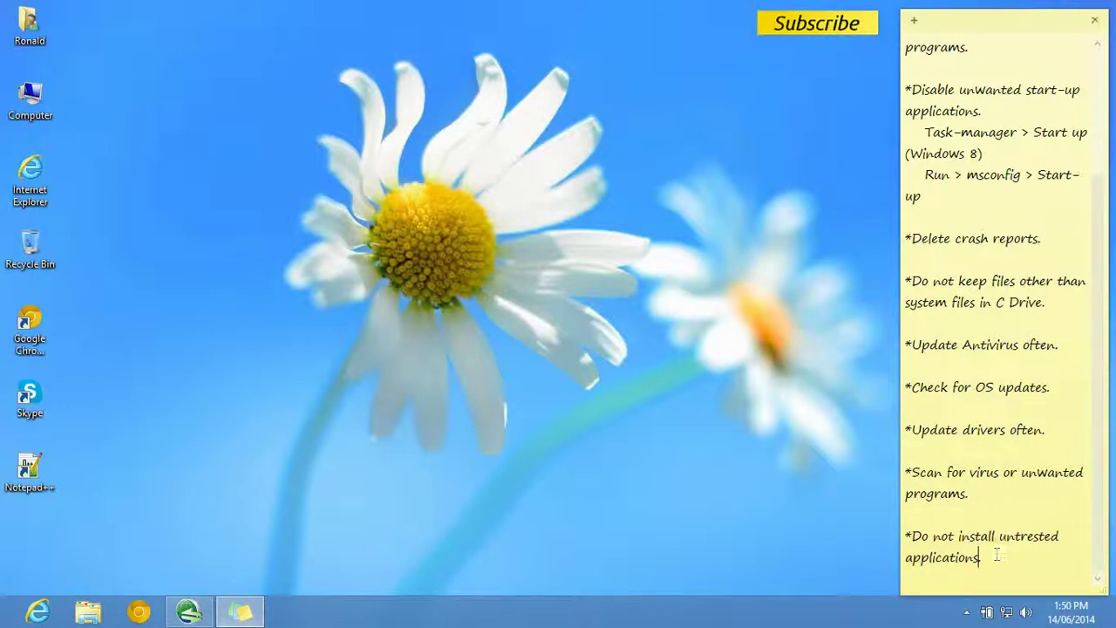
{"action": "right_click", "coordinate": [4, 623]}
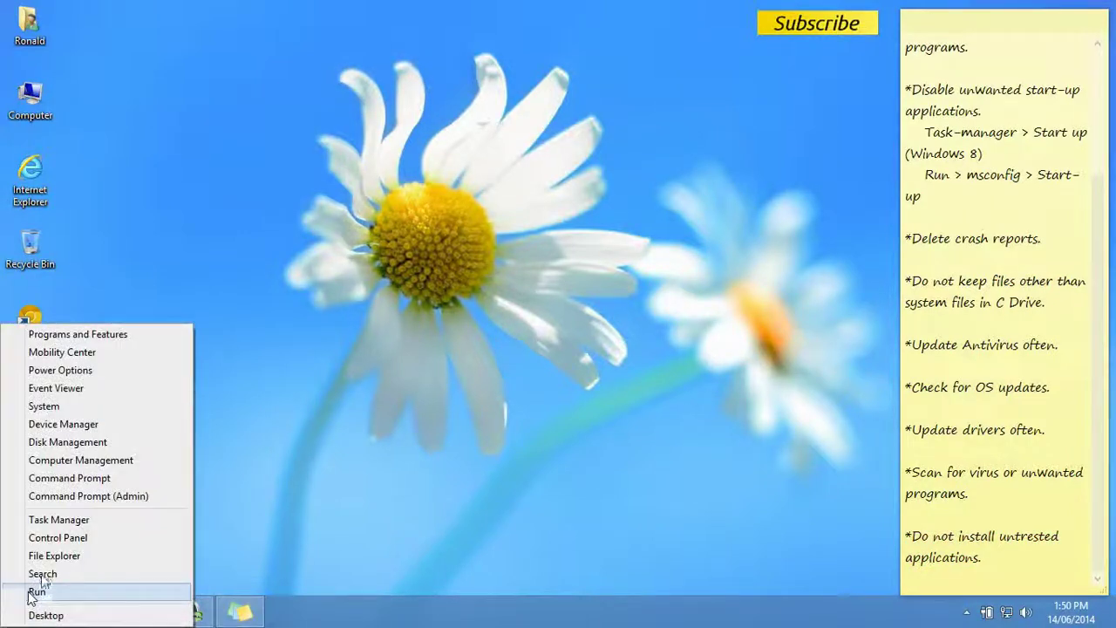
{"action": "left_click", "coordinate": [57, 537]}
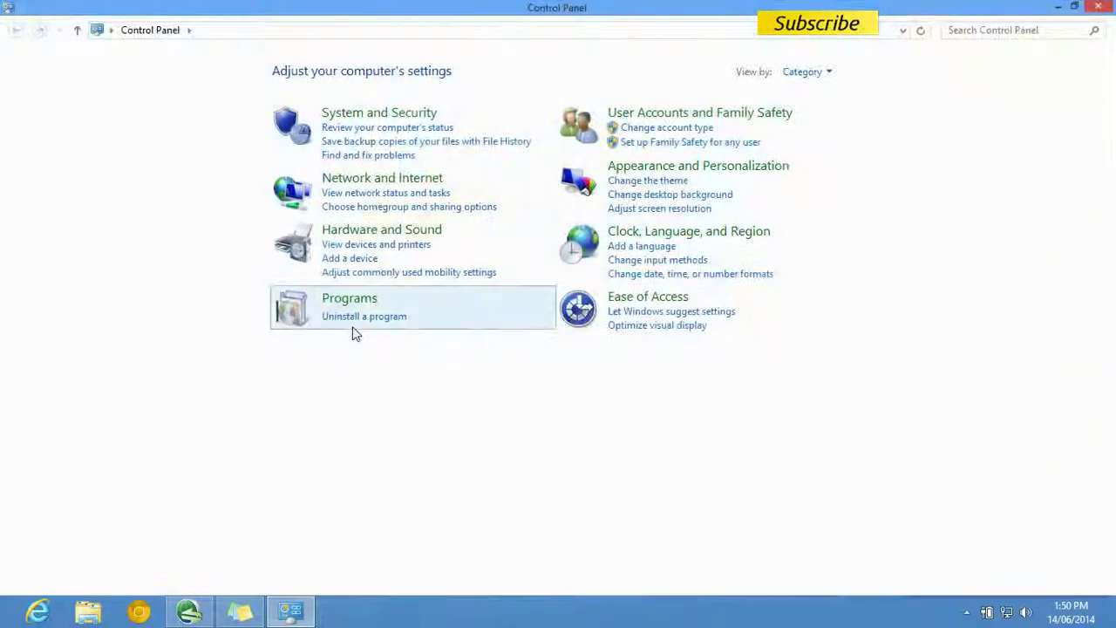
{"action": "left_click", "coordinate": [360, 317]}
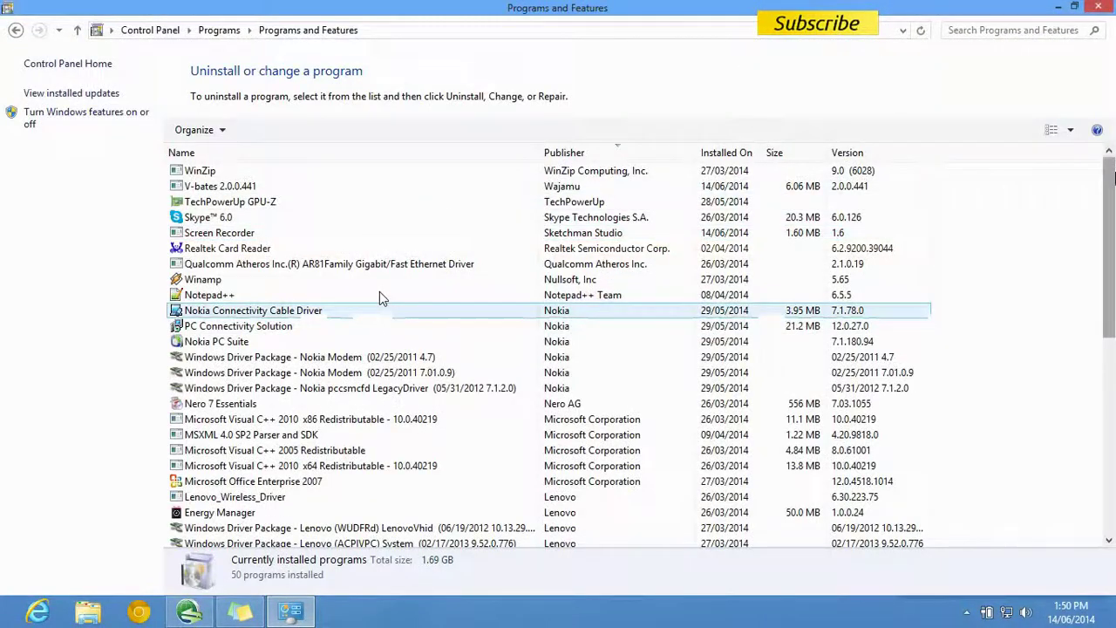
- Look through the installed programs from WinZip and V-bates down to the Nokia Connectivity Cable Driver
{"action": "mouse_move", "coordinate": [1109, 240]}
{"action": "left_mouse_down"}
{"action": "mouse_move", "coordinate": [1112, 436]}
{"action": "mouse_move", "coordinate": [1110, 241]}
{"action": "left_mouse_up"}
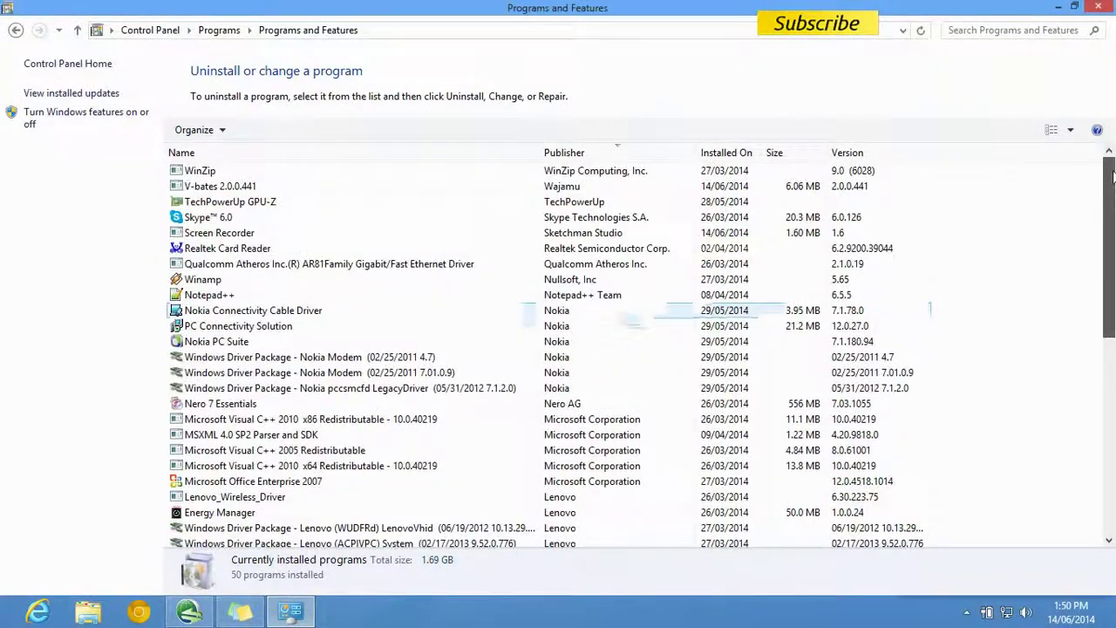
{"action": "left_click", "coordinate": [240, 172]}
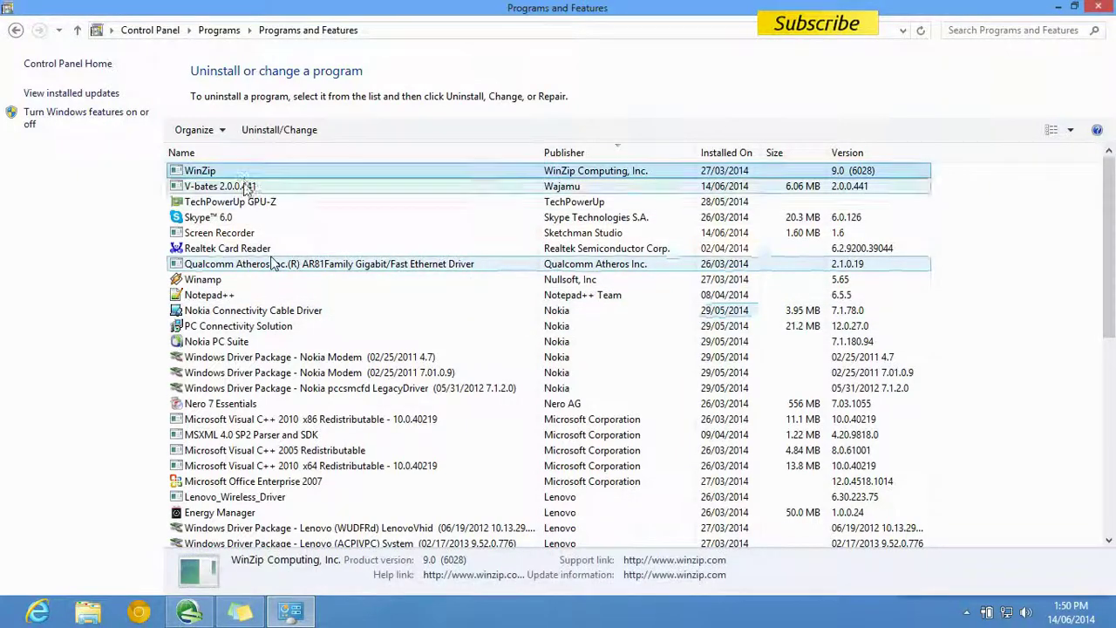
{"action": "left_click", "coordinate": [231, 185]}
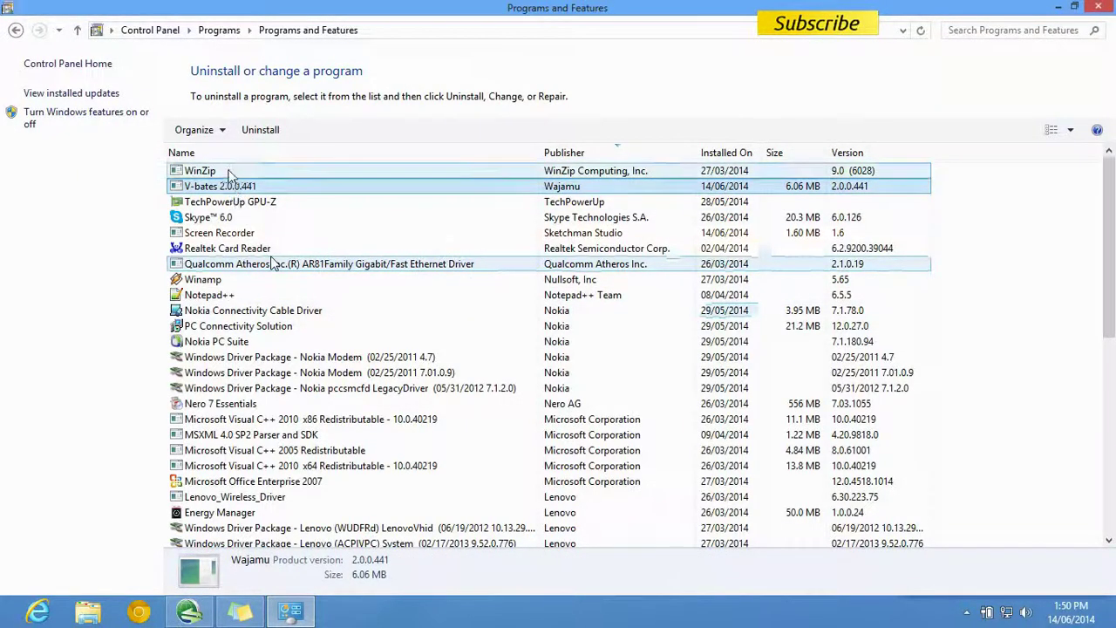
{"action": "left_click", "coordinate": [235, 173]}
{"action": "left_click", "coordinate": [245, 202]}
{"action": "left_click", "coordinate": [246, 217]}
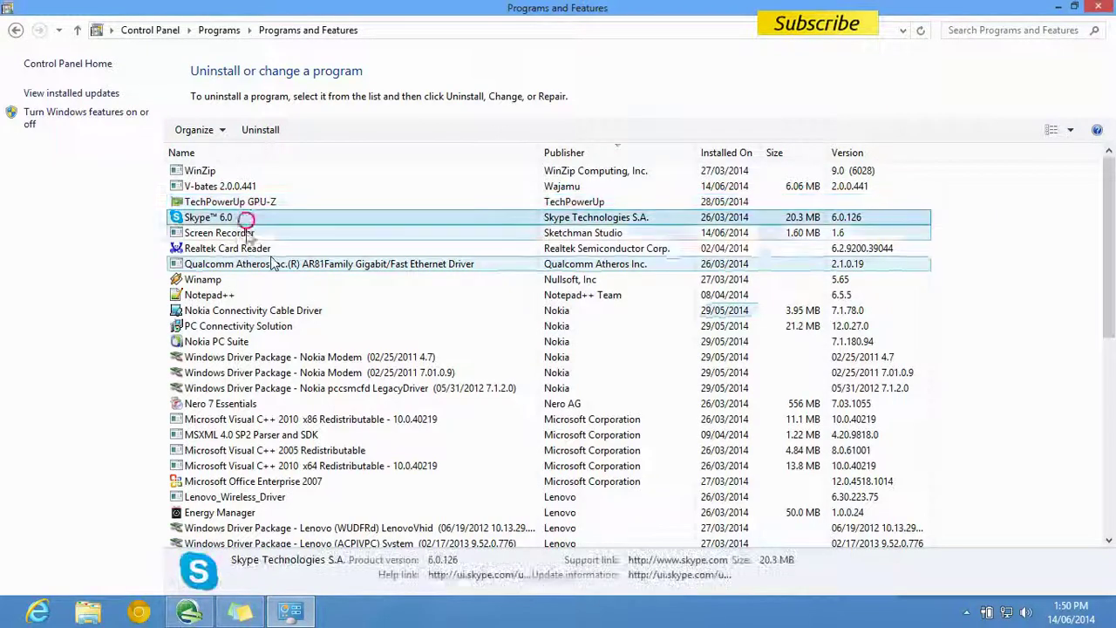
{"action": "left_click", "coordinate": [249, 233]}
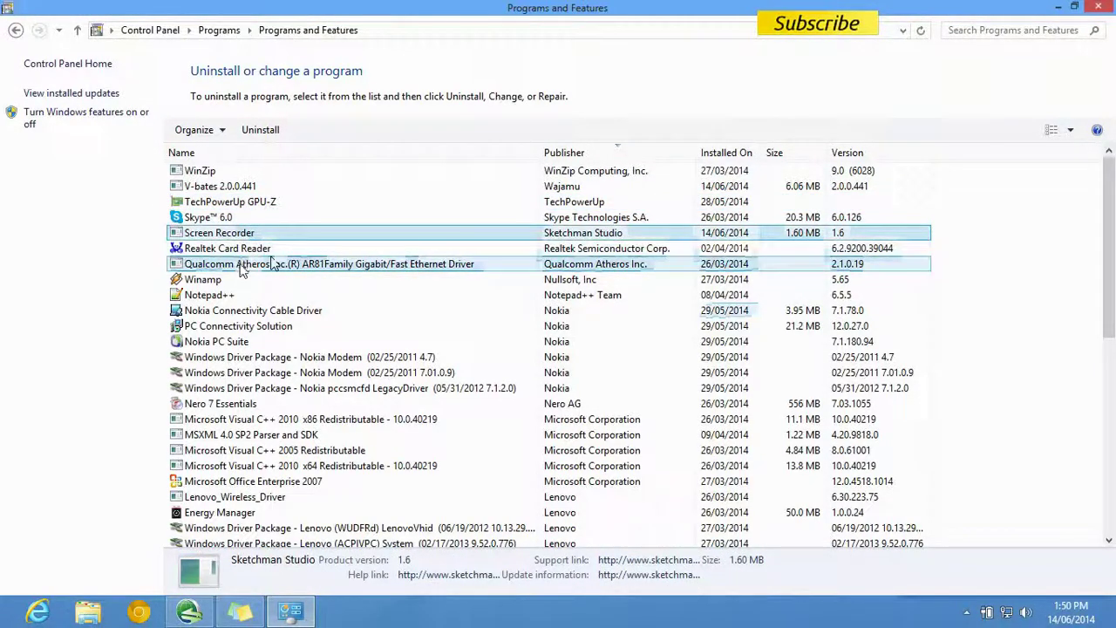
{"action": "left_click", "coordinate": [237, 264]}
{"action": "left_click", "coordinate": [233, 310]}
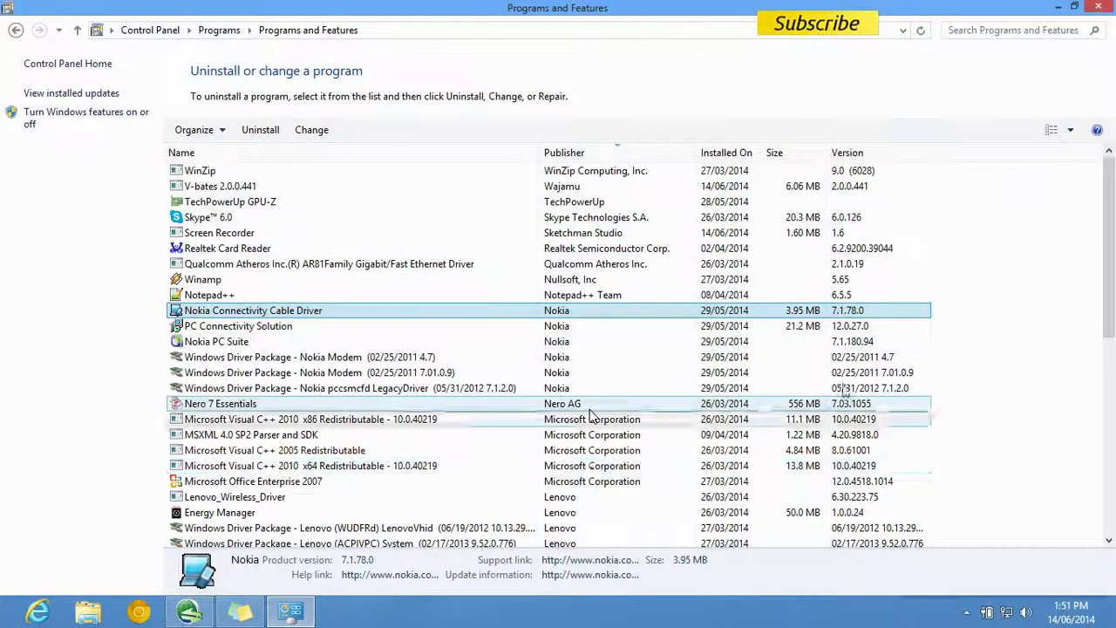
- Examine the publishers of the installed programs, including the Nokia driver package, Nero 7 Essentials, Qualcomm Atheros driver and Skype
{"action": "scroll", "coordinate": [593, 416], "scroll_direction": "down", "scroll_amount": 2}
{"action": "left_click_drag", "start_coordinate": [1103, 230], "coordinate": [1108, 442]}
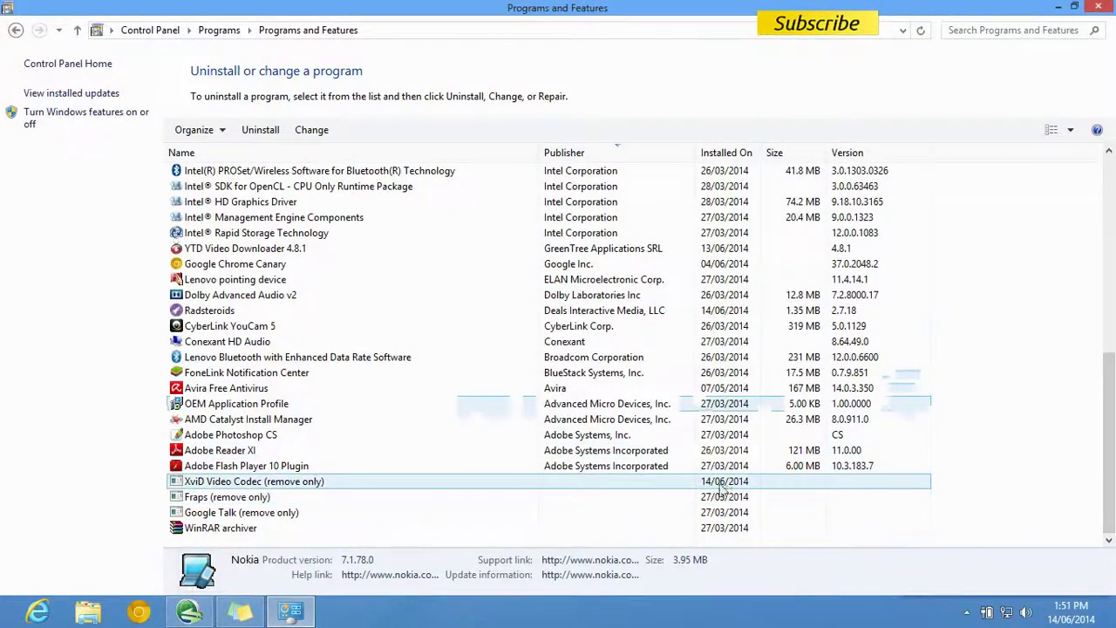
{"action": "scroll", "coordinate": [1037, 499], "scroll_direction": "up", "scroll_amount": 8}
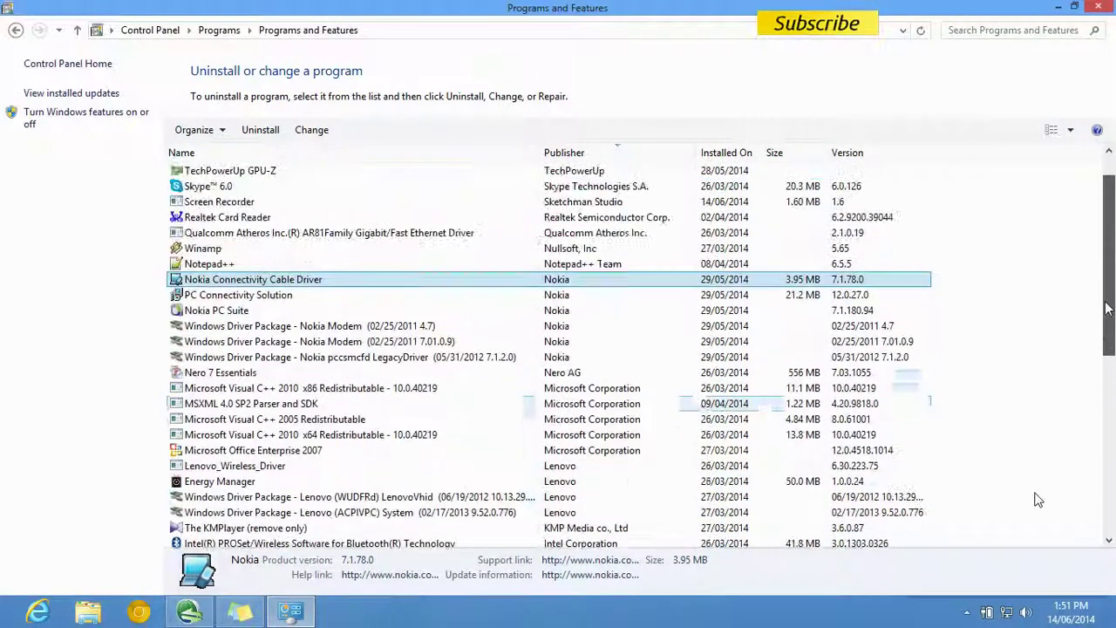
{"action": "left_click", "coordinate": [615, 390]}
{"action": "left_click", "coordinate": [590, 357]}
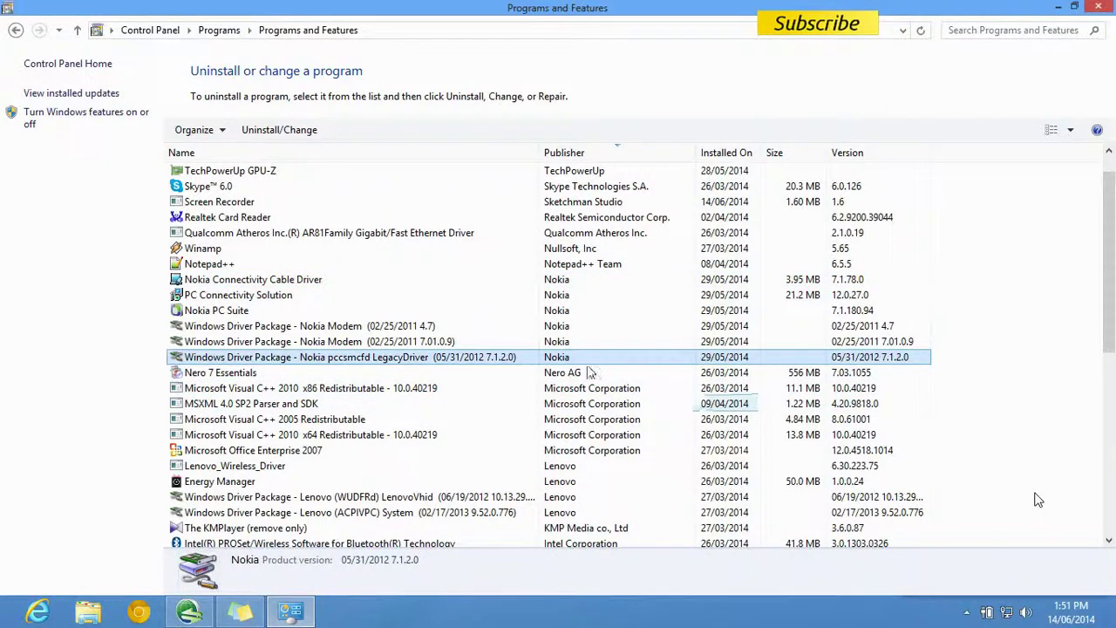
{"action": "left_click", "coordinate": [590, 373]}
{"action": "left_click", "coordinate": [593, 235]}
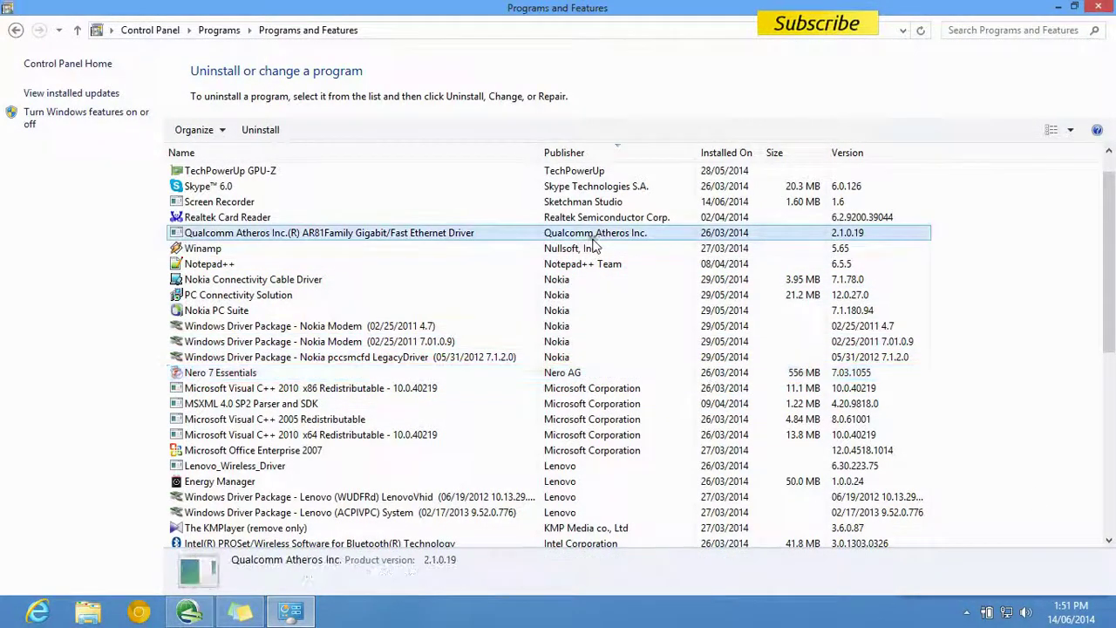
{"action": "left_click", "coordinate": [593, 186]}
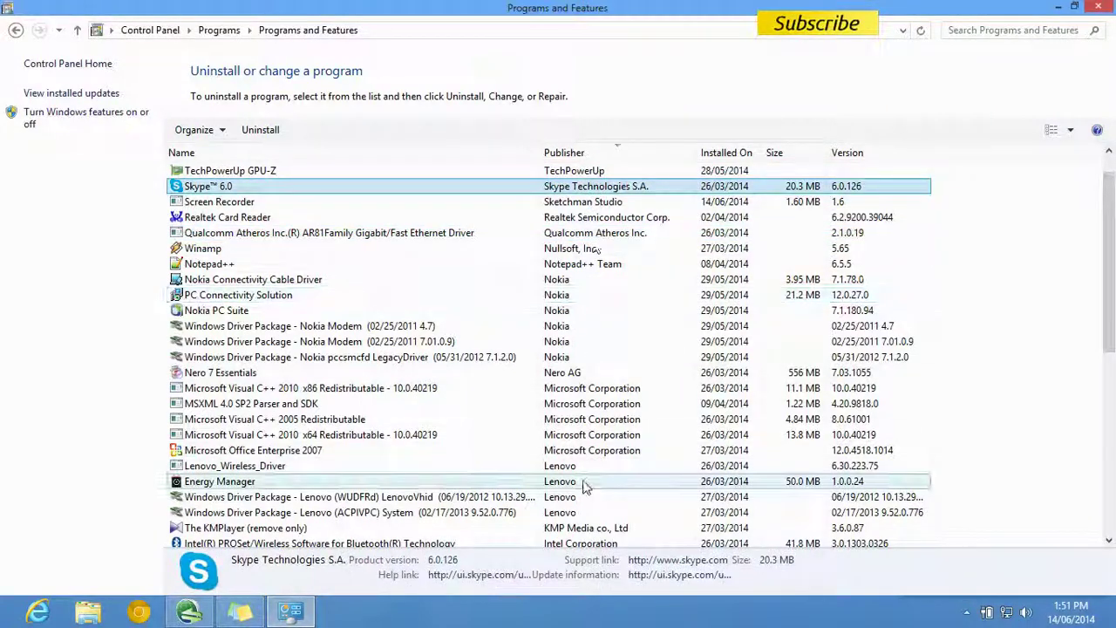
- Check the entries for Energy Manager, Intel HD Graphics Driver and Google Chrome Canary, and close the installed programs list
{"action": "left_click", "coordinate": [820, 483]}
{"action": "scroll", "coordinate": [785, 471], "scroll_direction": "down", "scroll_amount": 4}
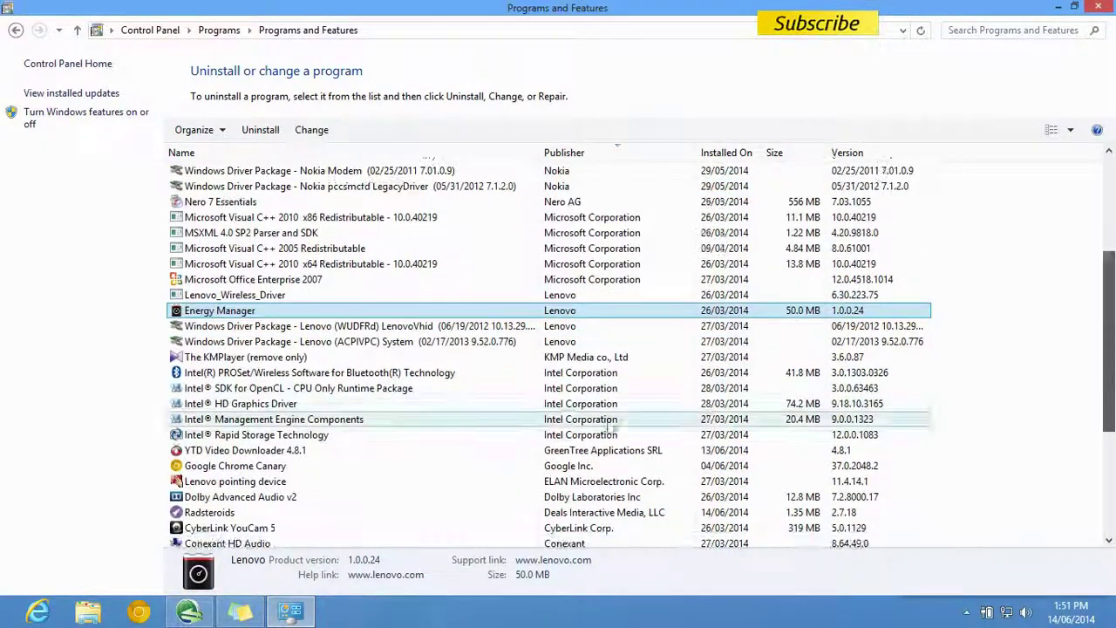
{"action": "left_click", "coordinate": [571, 403]}
{"action": "left_click", "coordinate": [586, 465]}
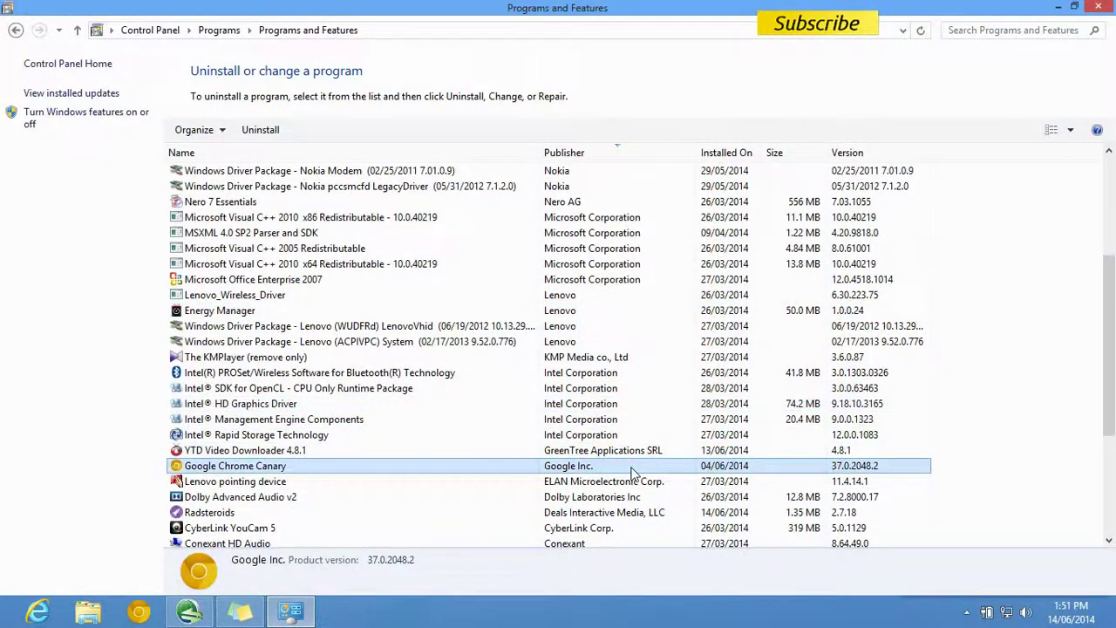
{"action": "left_click", "coordinate": [1100, 7]}
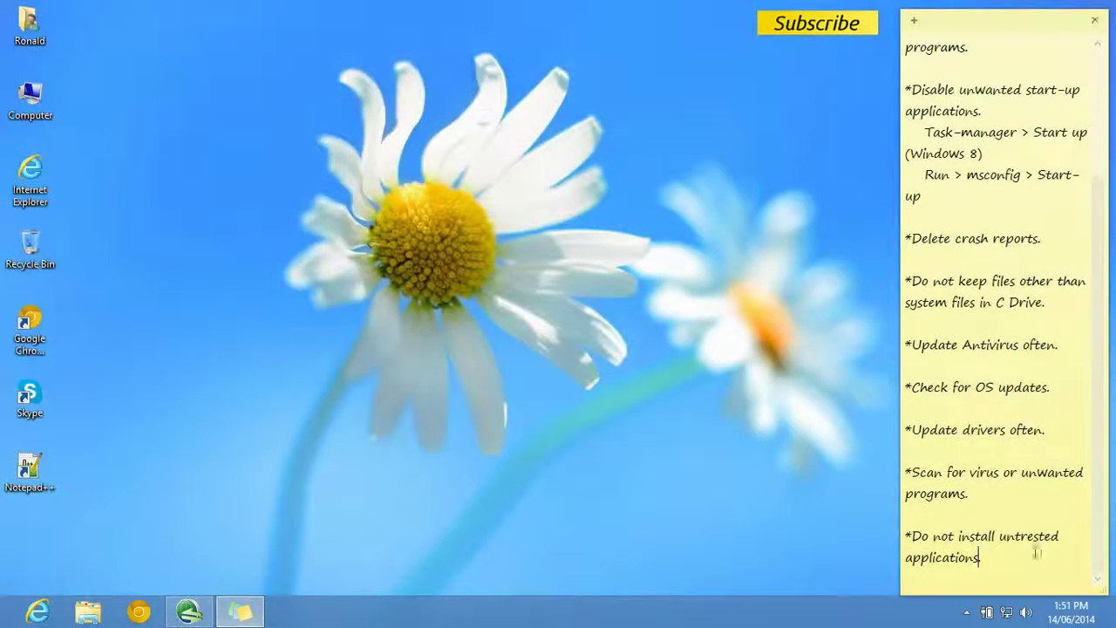
{"action": "left_click", "coordinate": [1104, 229]}
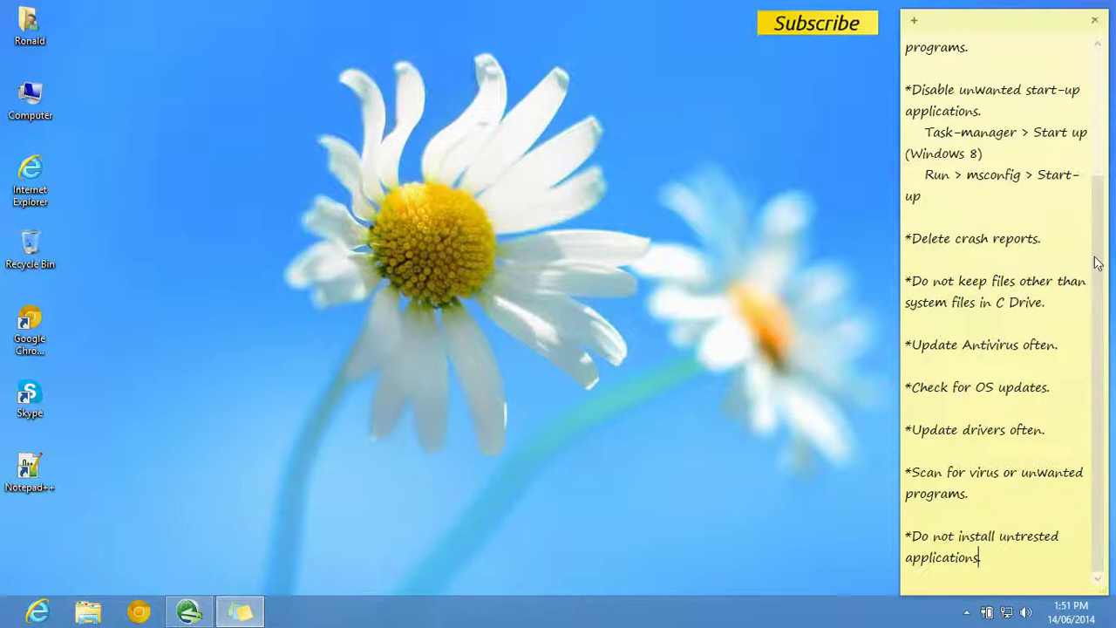